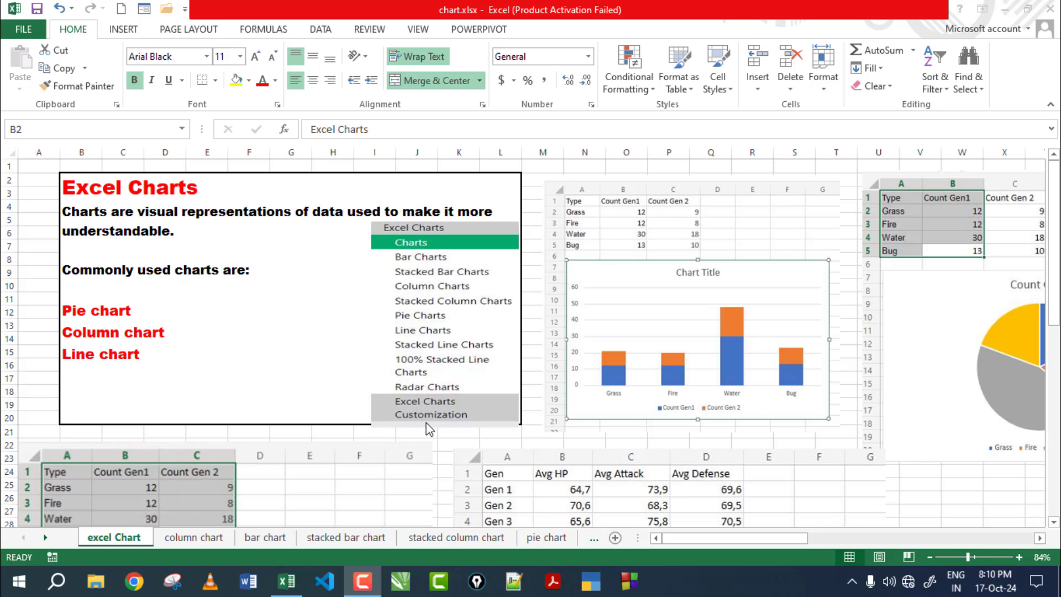
Step: Look over the chart overview and the sample charts on the excel Chart sheet
{"action": "left_click", "coordinate": [1057, 311]}
{"action": "left_click_drag", "start_coordinate": [1057, 304], "coordinate": [1053, 506]}
{"action": "scroll", "coordinate": [749, 469], "scroll_direction": "up", "scroll_amount": 2}
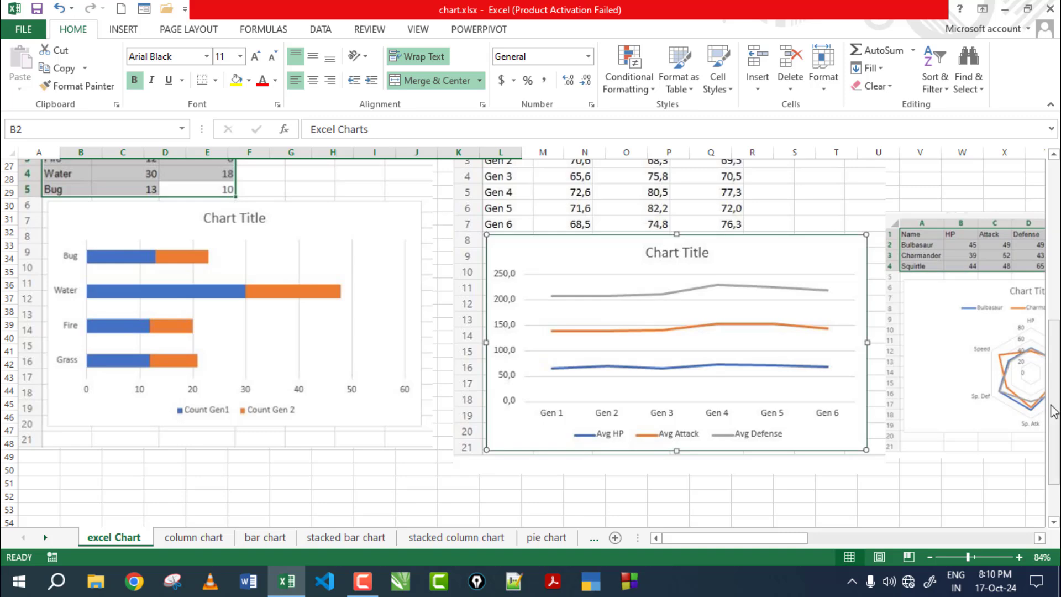
{"action": "left_click_drag", "start_coordinate": [1053, 419], "coordinate": [1054, 260]}
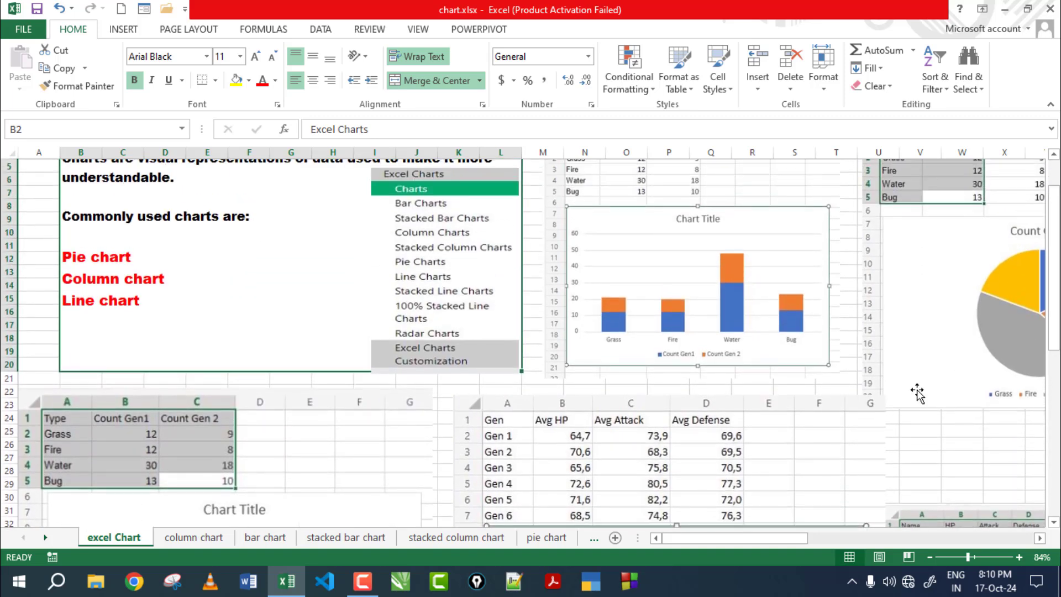
{"action": "left_click_drag", "start_coordinate": [692, 539], "coordinate": [758, 539]}
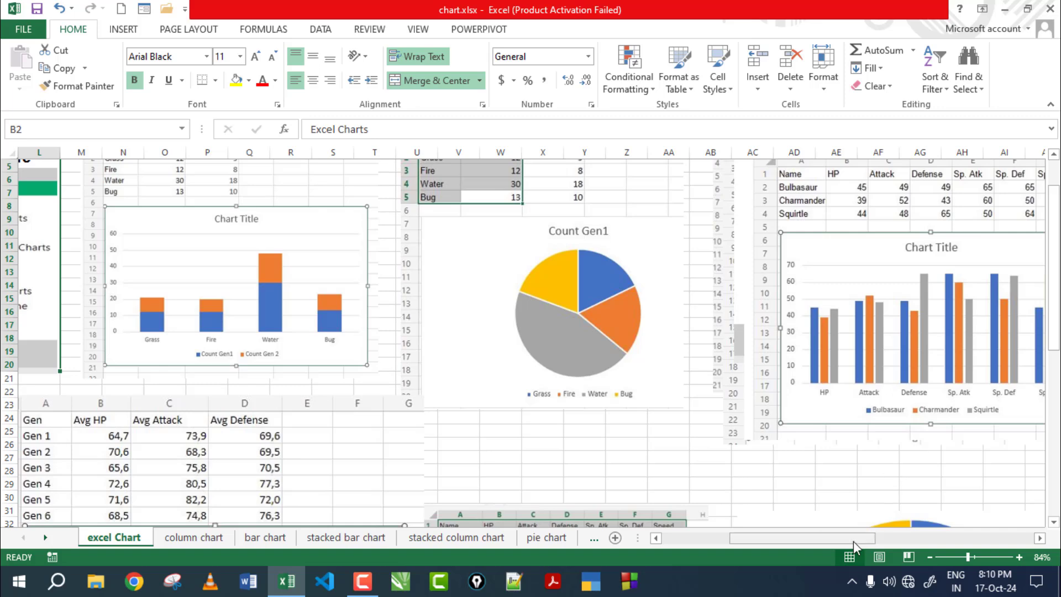
{"action": "left_click_drag", "start_coordinate": [853, 542], "coordinate": [724, 549]}
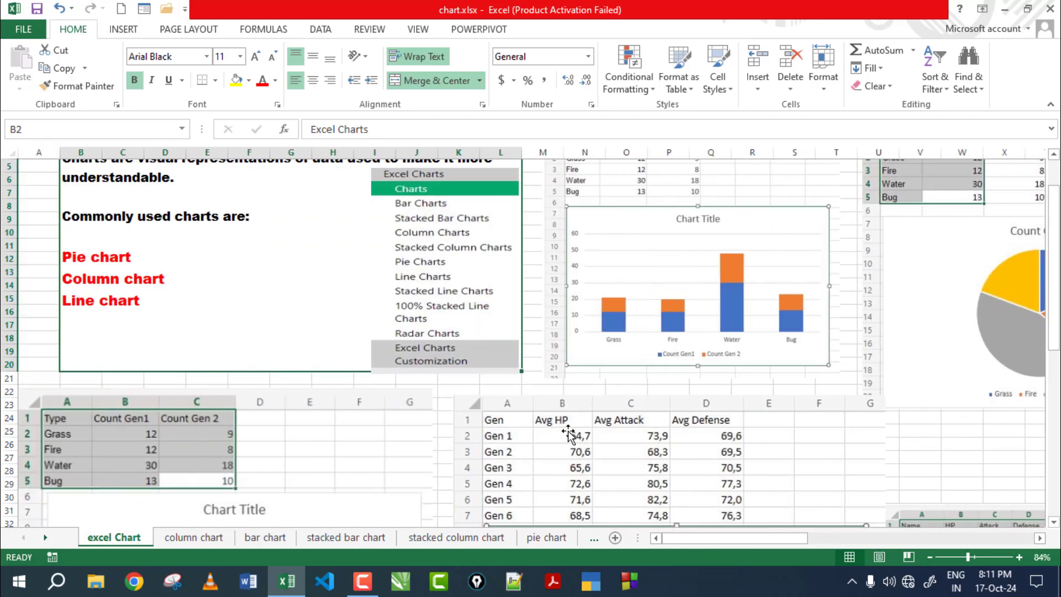
Step: Delete both existing column charts from the column chart sheet, leaving the Type / Count Gen 1 / Count Gen 2 table in place
{"action": "left_click", "coordinate": [202, 541]}
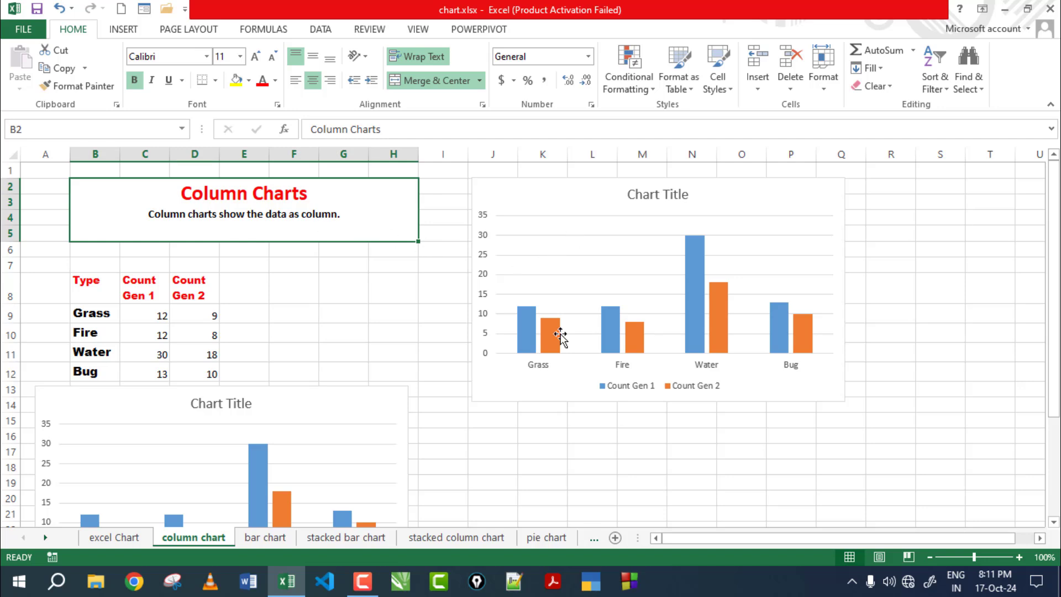
{"action": "left_click", "coordinate": [630, 283]}
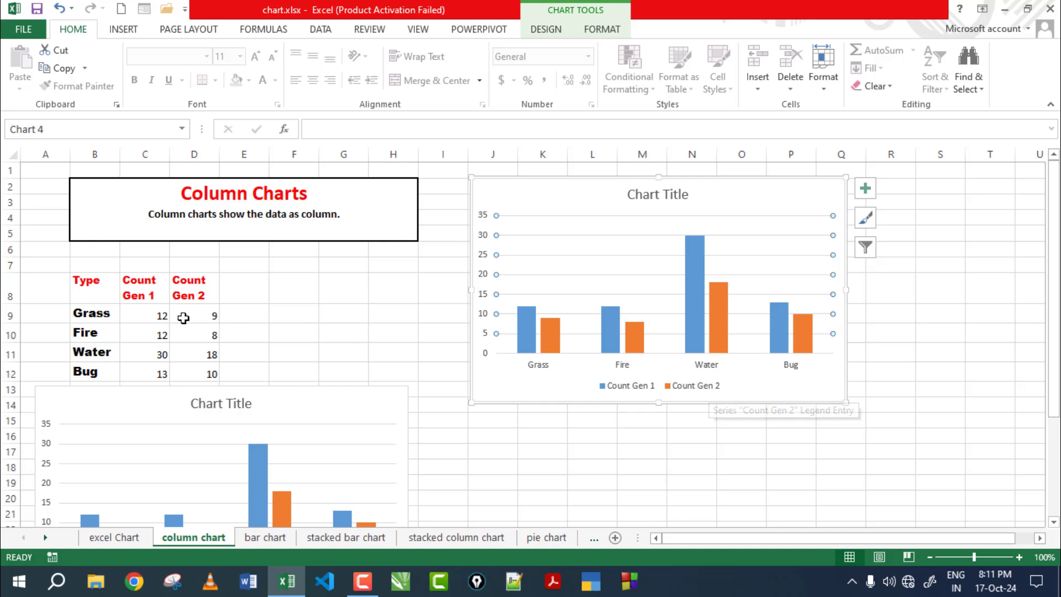
{"action": "left_click_drag", "start_coordinate": [85, 281], "coordinate": [201, 375]}
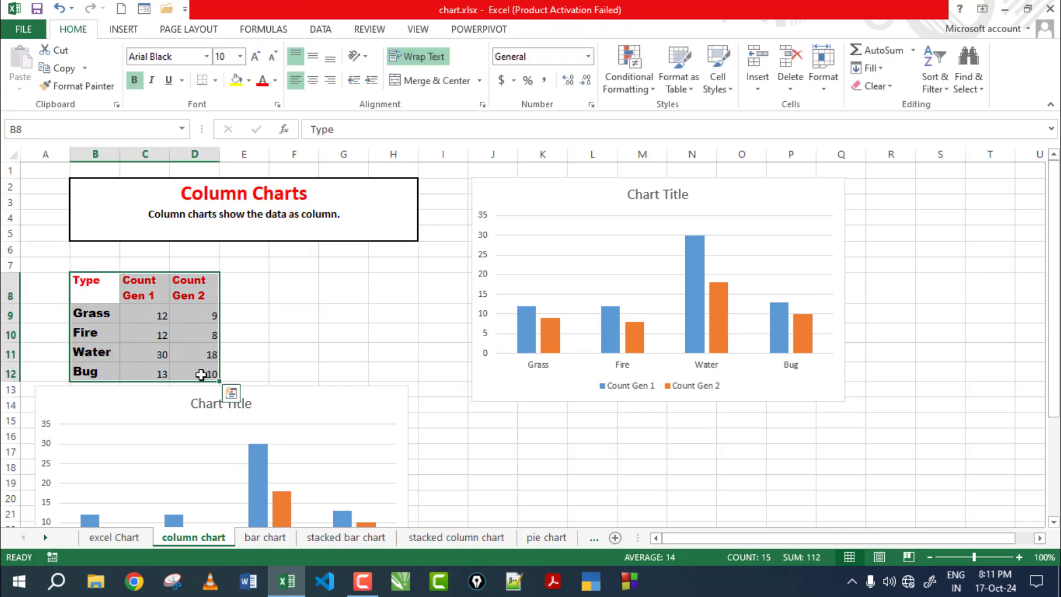
{"action": "left_click", "coordinate": [595, 261]}
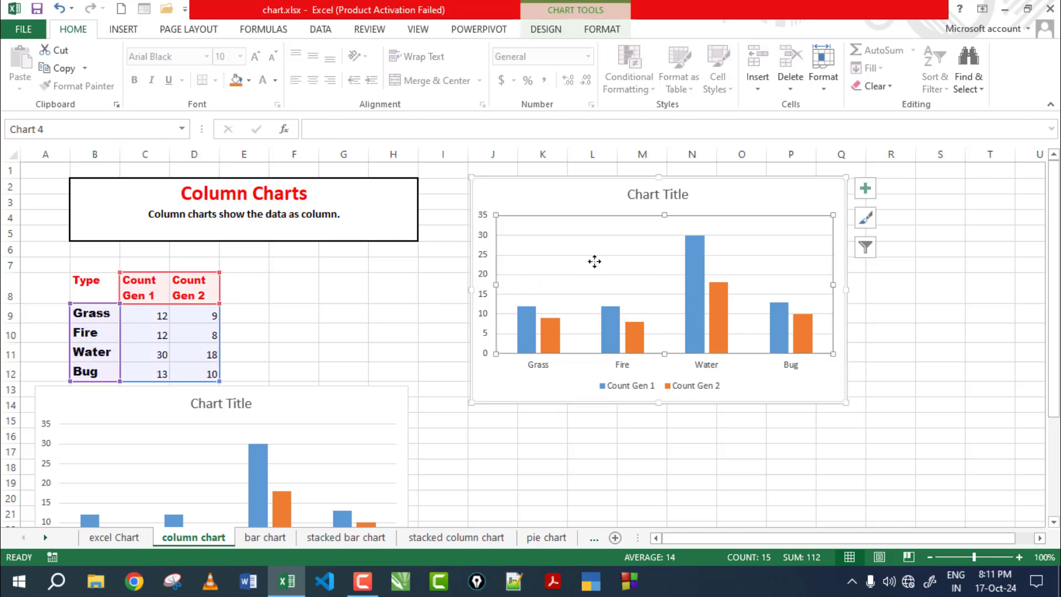
{"action": "key", "text": "Delete"}
{"action": "left_click", "coordinate": [284, 402]}
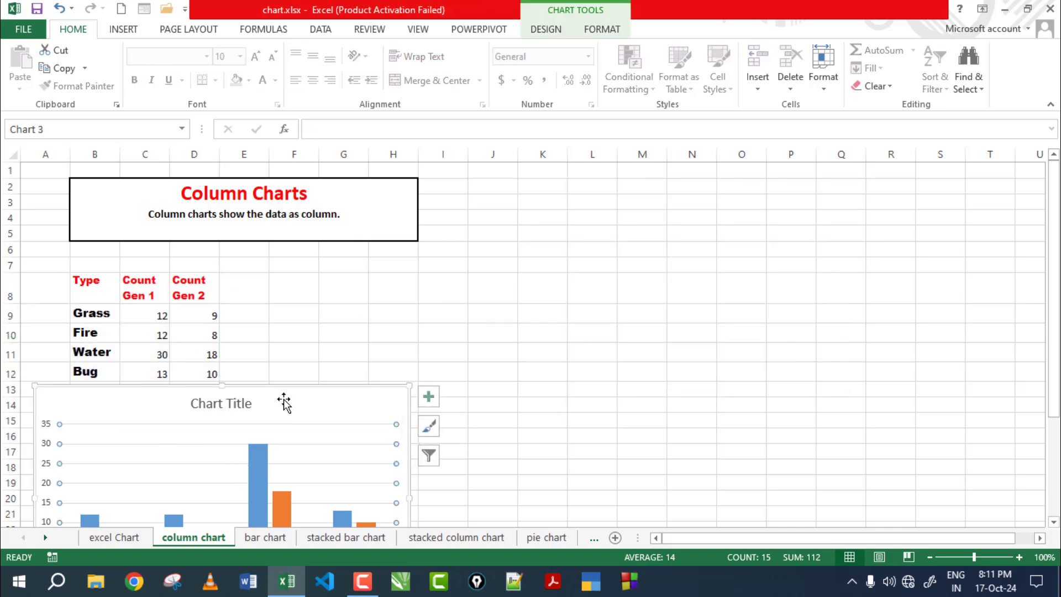
{"action": "left_click", "coordinate": [284, 382]}
{"action": "left_click", "coordinate": [284, 399]}
{"action": "key", "text": "Delete"}
{"action": "left_click", "coordinate": [586, 340]}
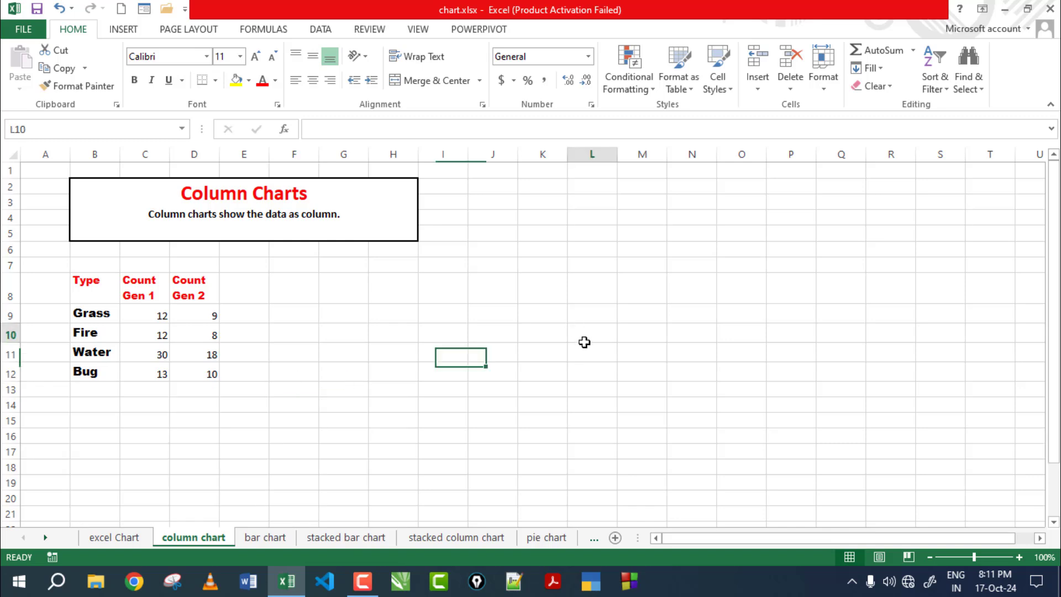
Step: Select the table range B8:D12 and bring up the complete set of chart types for inserting a chart from it
{"action": "left_click", "coordinate": [83, 279]}
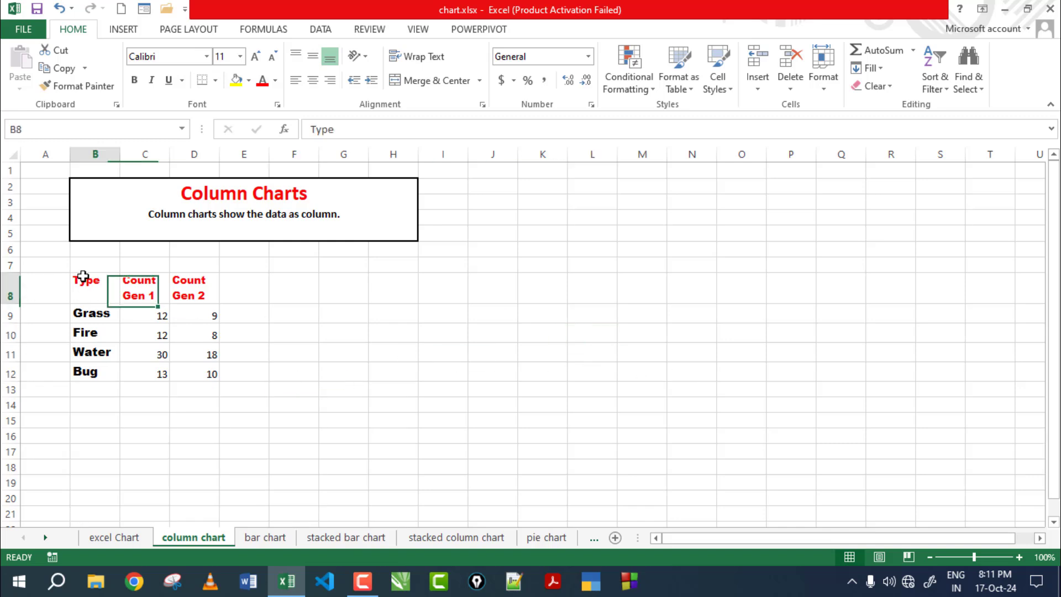
{"action": "left_click", "coordinate": [142, 283]}
{"action": "left_click", "coordinate": [188, 289]}
{"action": "left_click_drag", "start_coordinate": [99, 288], "coordinate": [199, 371]}
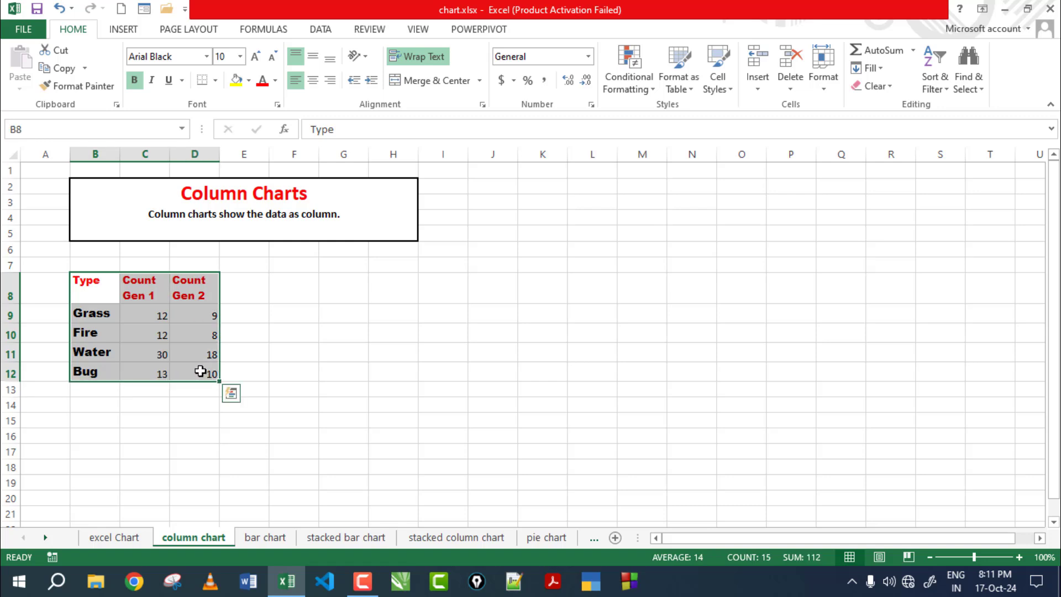
{"action": "left_click", "coordinate": [123, 29]}
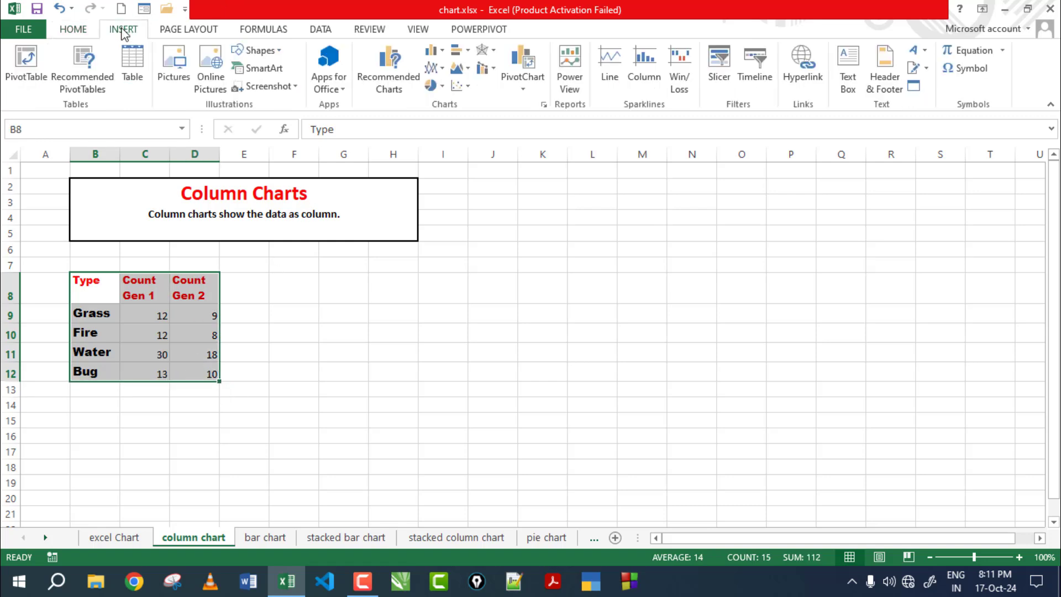
{"action": "left_click", "coordinate": [390, 82]}
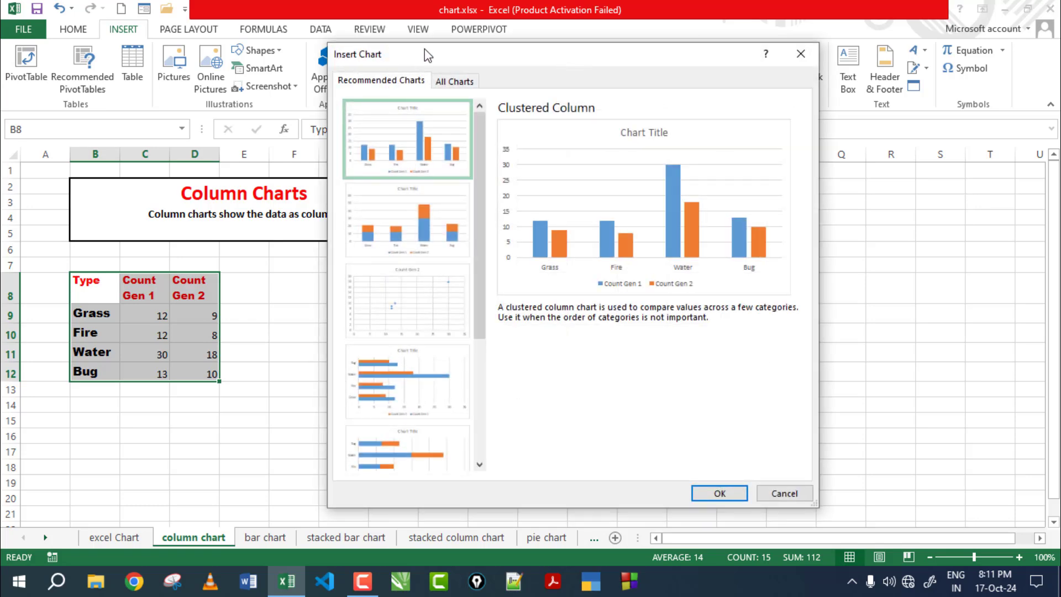
{"action": "left_click_drag", "start_coordinate": [427, 52], "coordinate": [569, 60]}
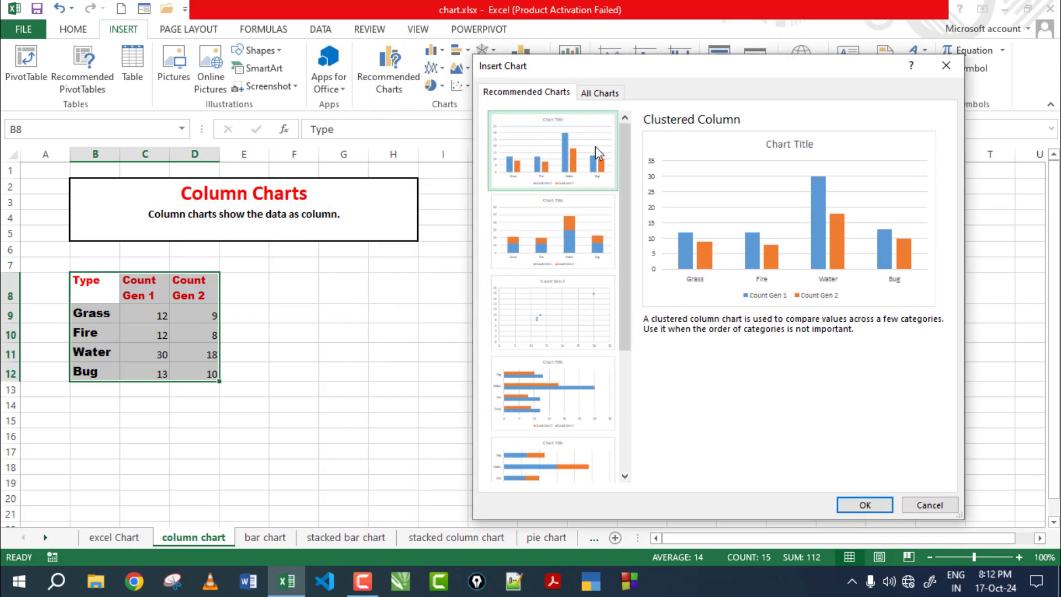
{"action": "left_click", "coordinate": [603, 94]}
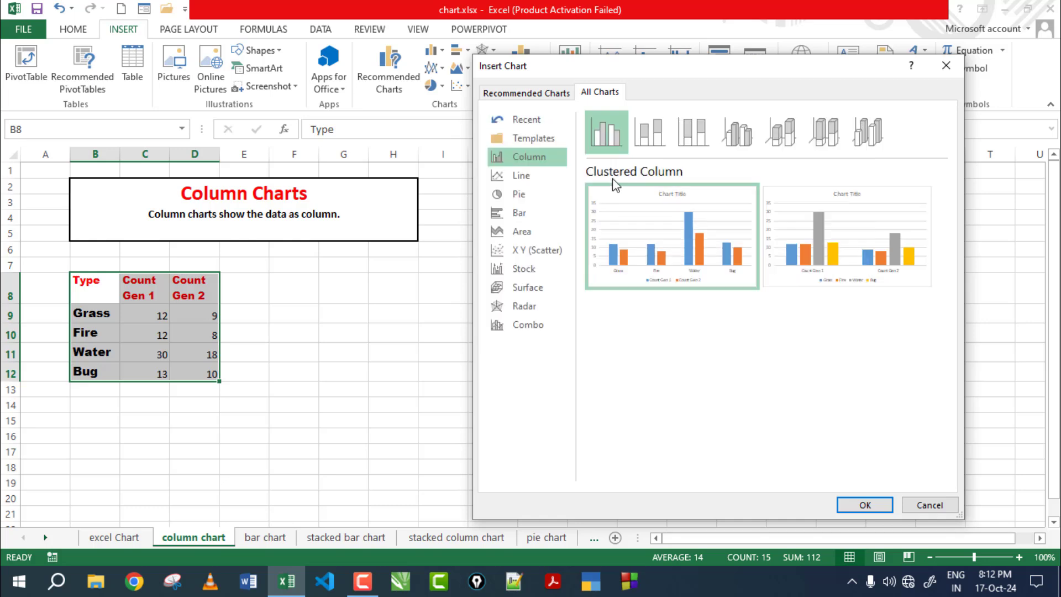
Step: Preview the Clustered, Stacked, 100% Stacked and 3-D column chart subtypes for the selected data
{"action": "mouse_move", "coordinate": [871, 249]}
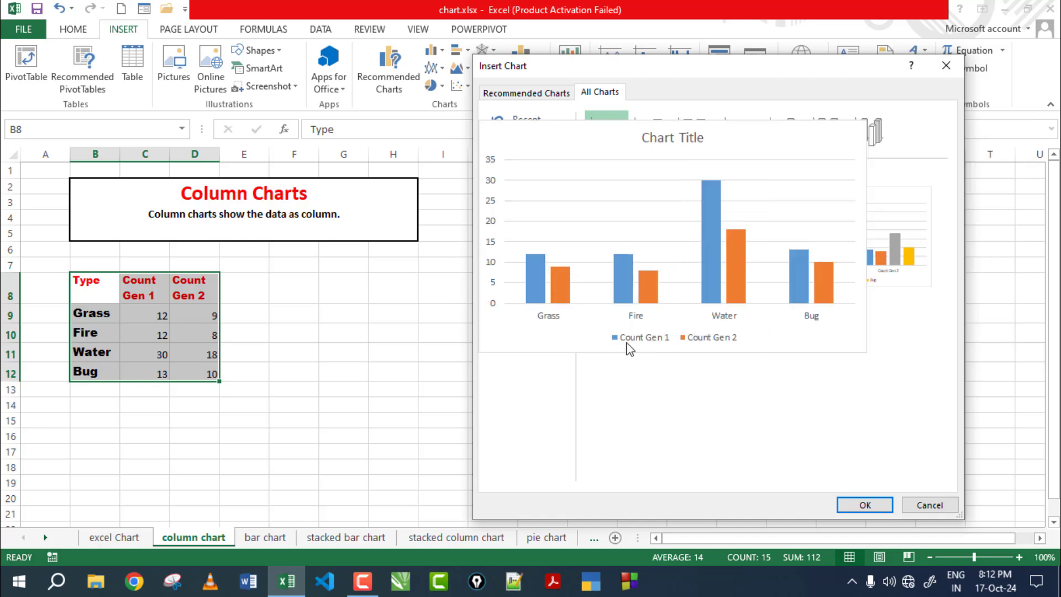
{"action": "left_click", "coordinate": [658, 128]}
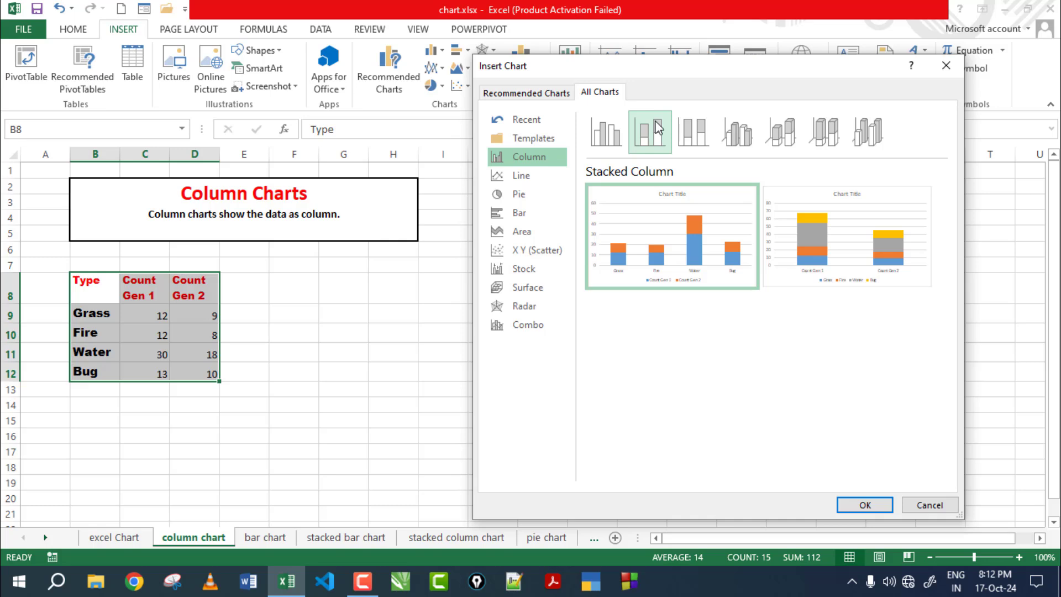
{"action": "left_click", "coordinate": [693, 133]}
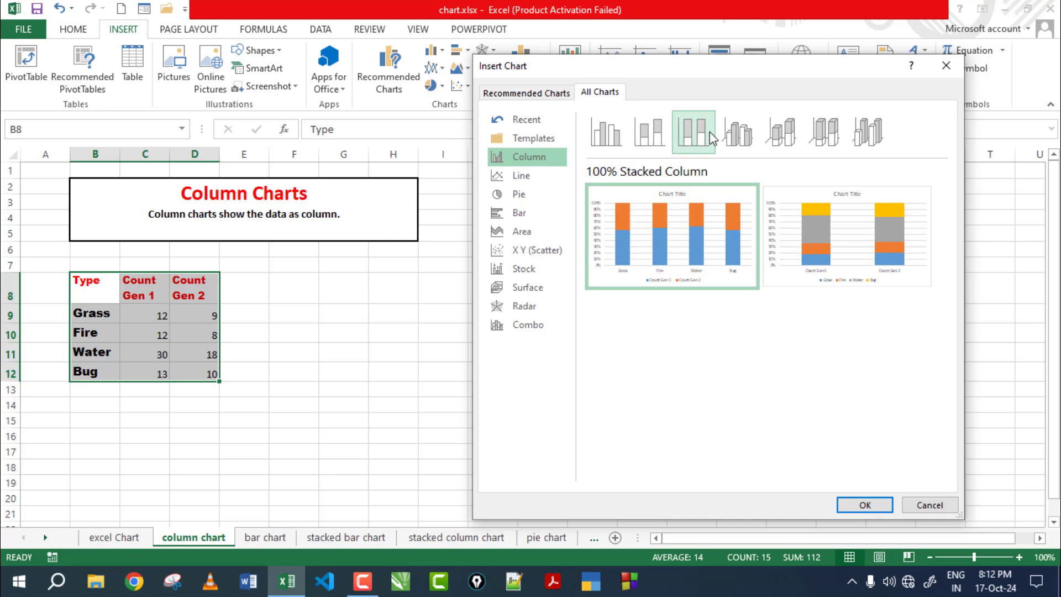
{"action": "left_click", "coordinate": [735, 137]}
{"action": "left_click", "coordinate": [784, 138]}
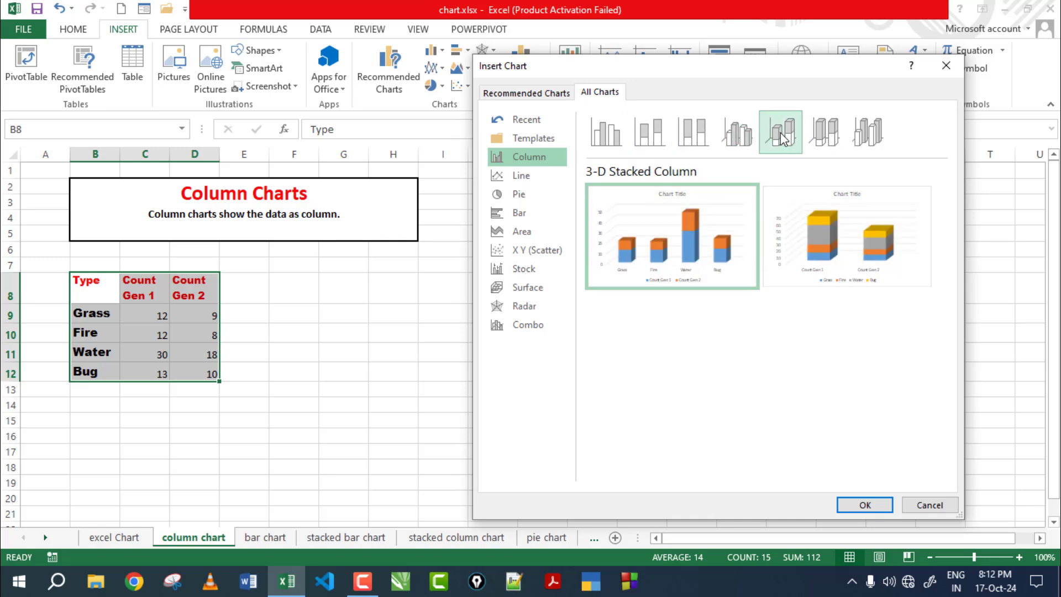
{"action": "left_click", "coordinate": [818, 142]}
{"action": "left_click", "coordinate": [879, 141]}
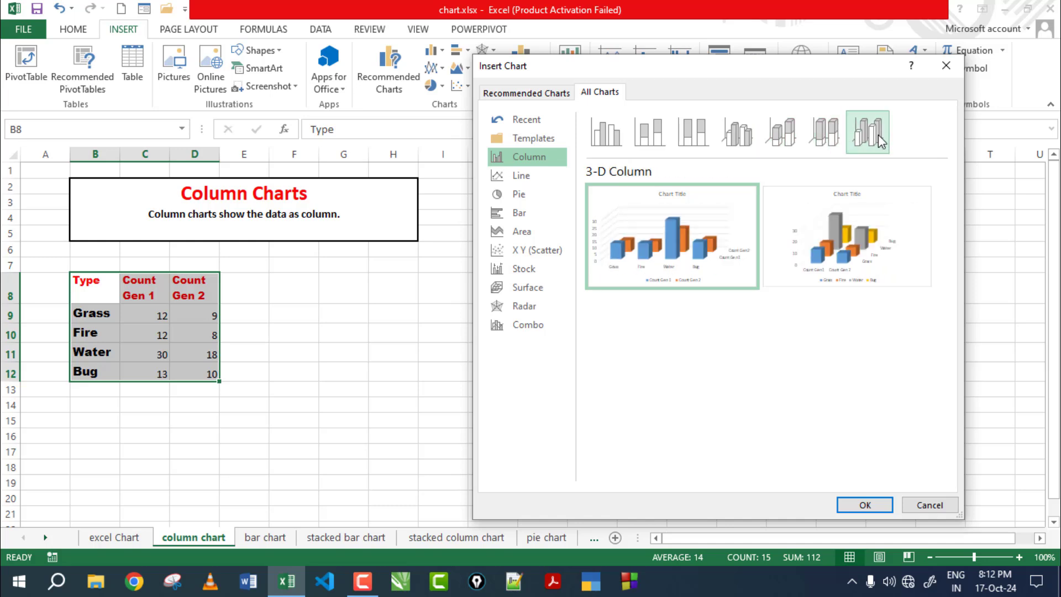
Step: Insert a Clustered Column chart of the selected data and place it beside the table, starting near column I, row 3
{"action": "left_click", "coordinate": [615, 136]}
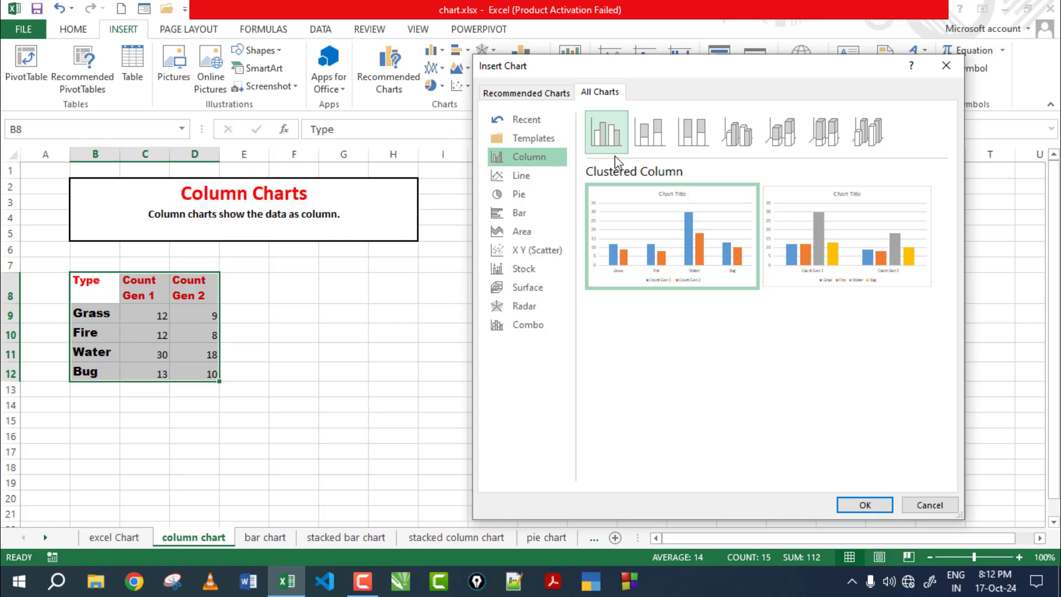
{"action": "left_click", "coordinate": [865, 506]}
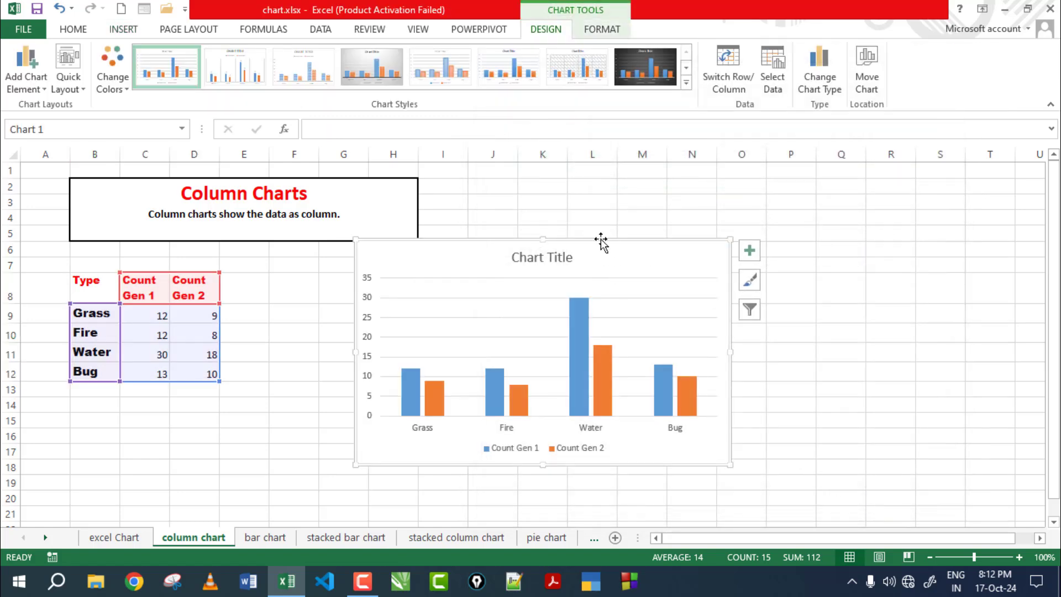
{"action": "left_click_drag", "start_coordinate": [600, 239], "coordinate": [677, 204]}
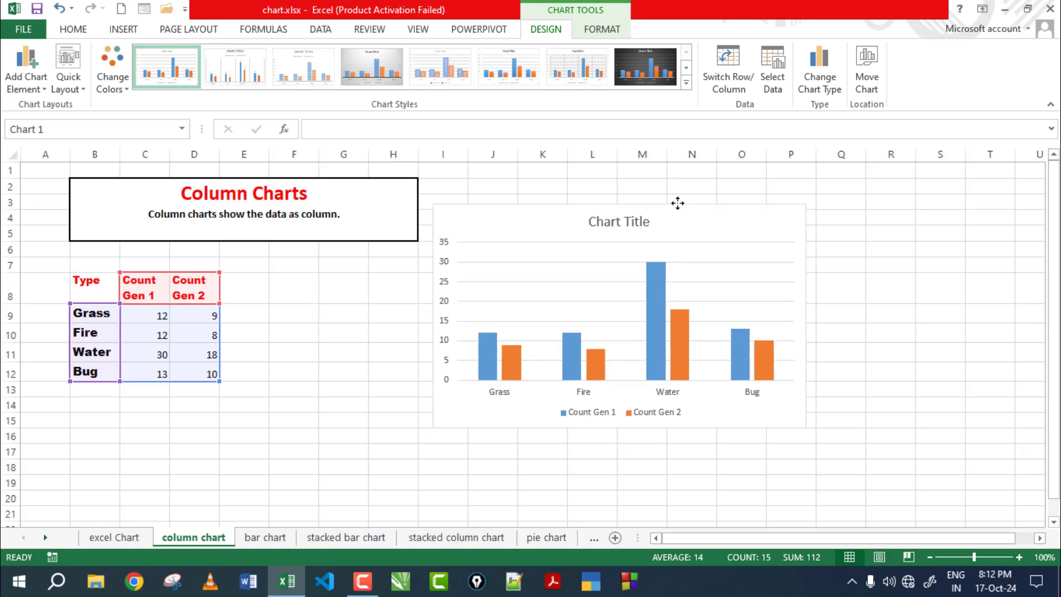
Step: Compare the table's Count Gen 1 and Count Gen 2 values with the columns in the new chart
{"action": "left_click", "coordinate": [275, 391]}
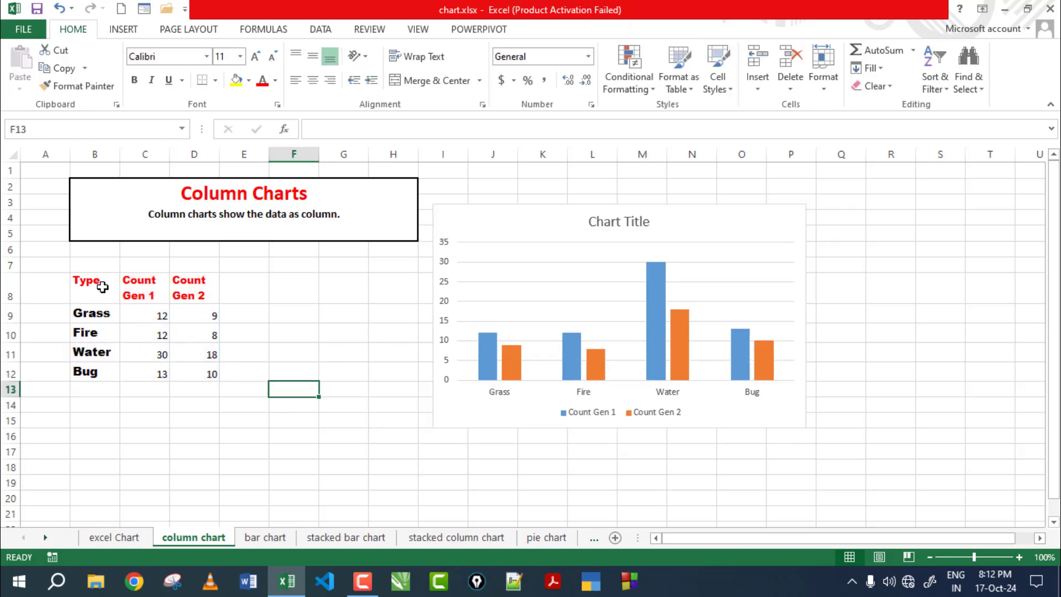
{"action": "left_click_drag", "start_coordinate": [88, 288], "coordinate": [183, 371]}
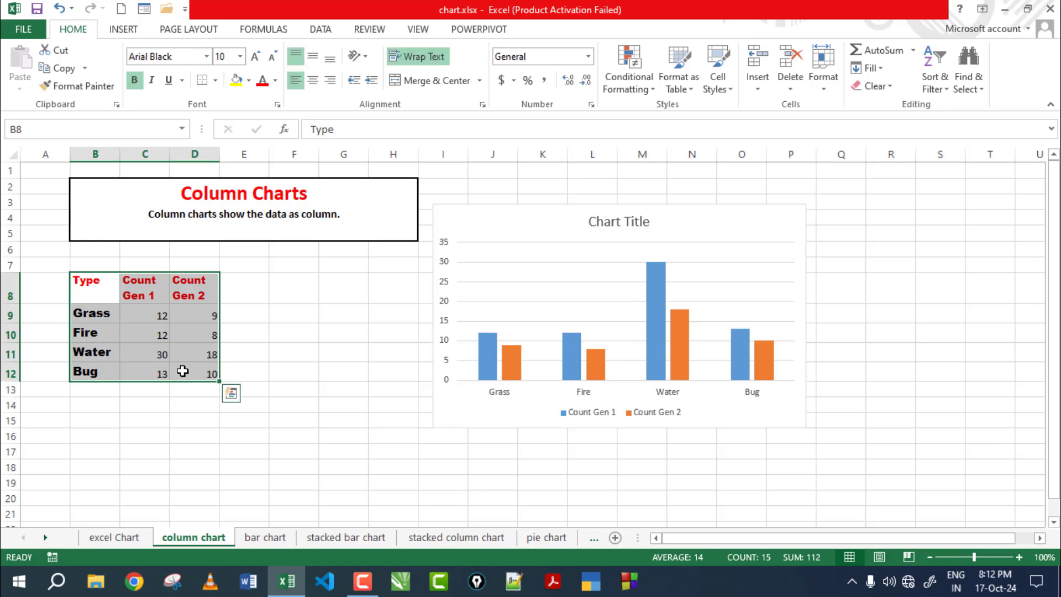
{"action": "left_click", "coordinate": [594, 315]}
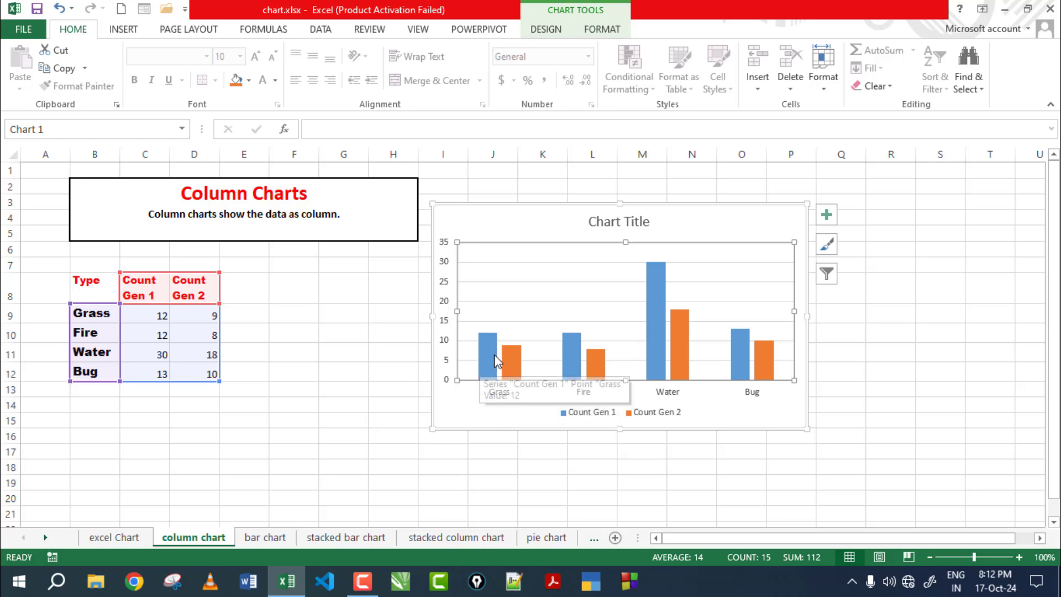
{"action": "mouse_move", "coordinate": [497, 367]}
{"action": "mouse_move", "coordinate": [487, 369]}
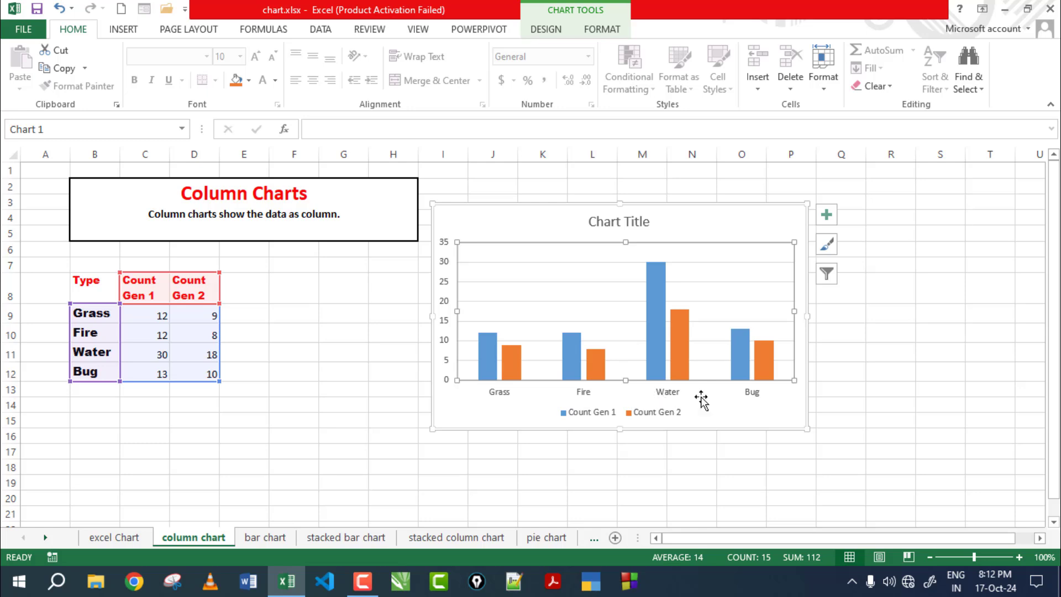
{"action": "left_click", "coordinate": [860, 400]}
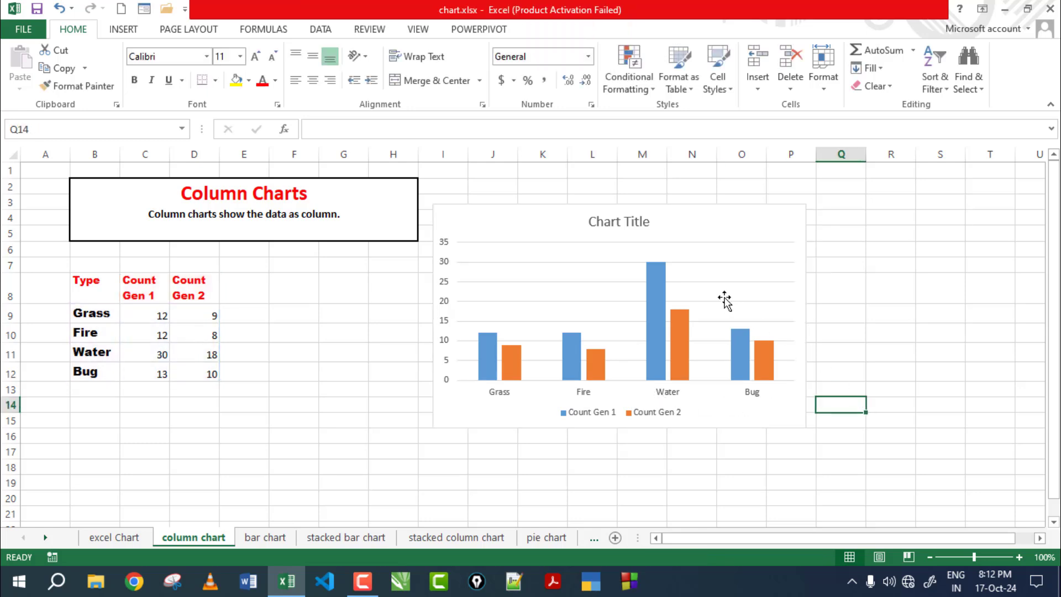
Step: Move the column chart slightly down and filter it to show only the Count Gen 1 series
{"action": "left_click", "coordinate": [698, 218]}
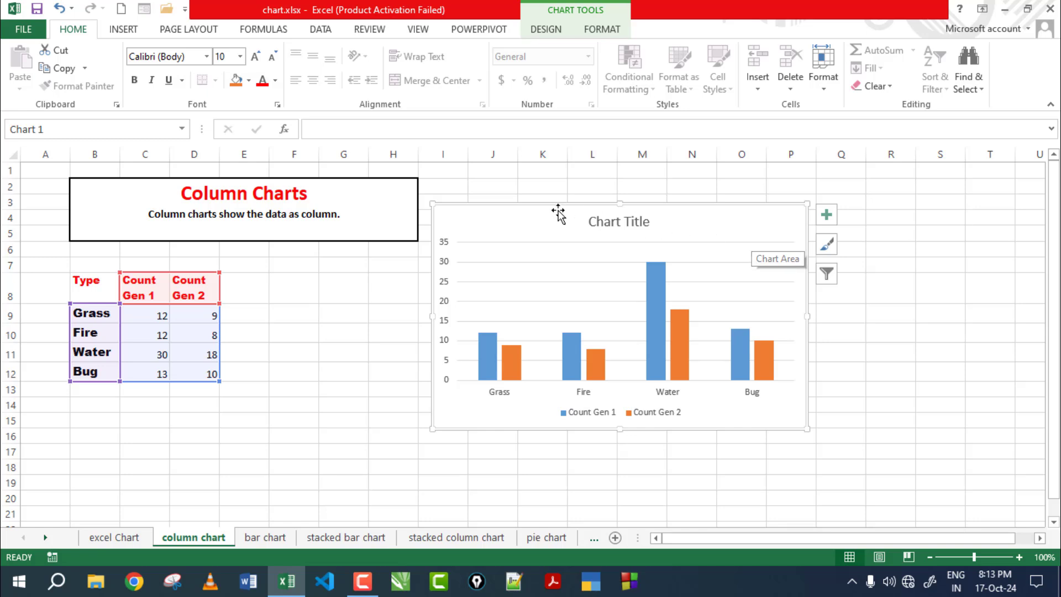
{"action": "left_click_drag", "start_coordinate": [556, 208], "coordinate": [557, 215]}
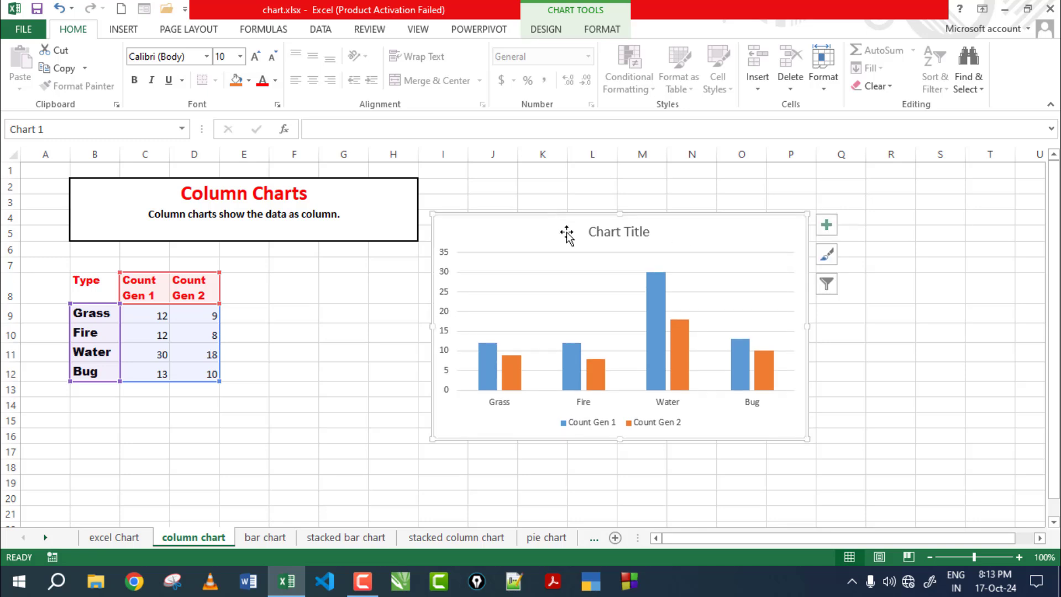
{"action": "left_click", "coordinate": [827, 285]}
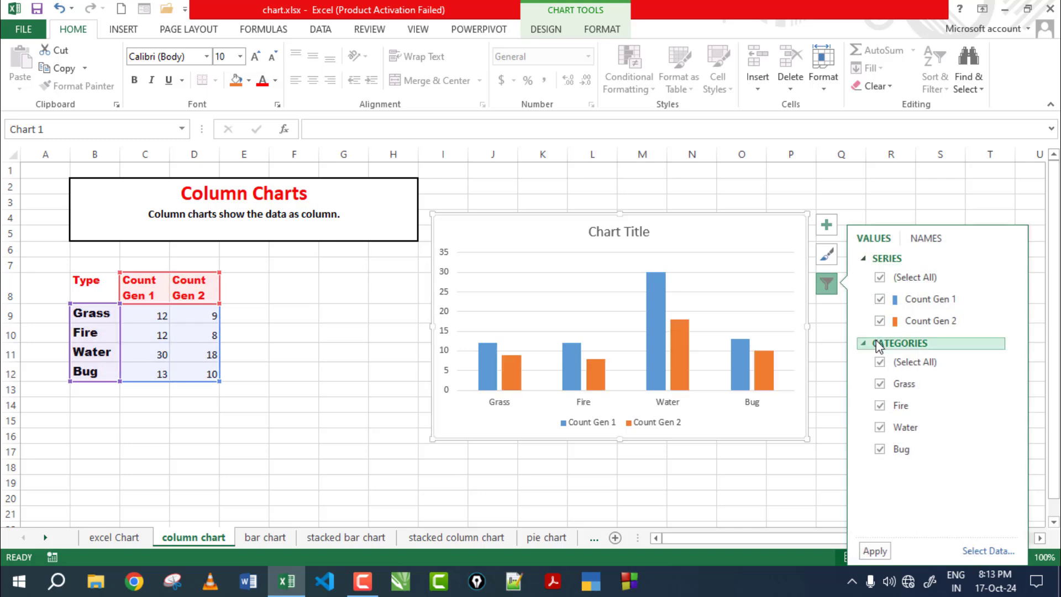
{"action": "left_click", "coordinate": [881, 279]}
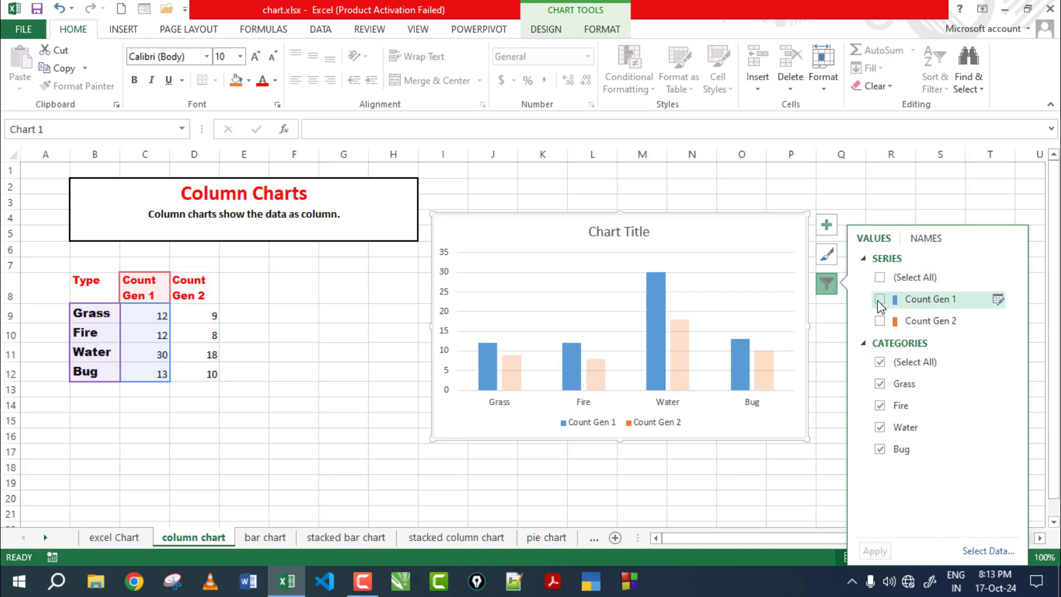
{"action": "left_click", "coordinate": [880, 301]}
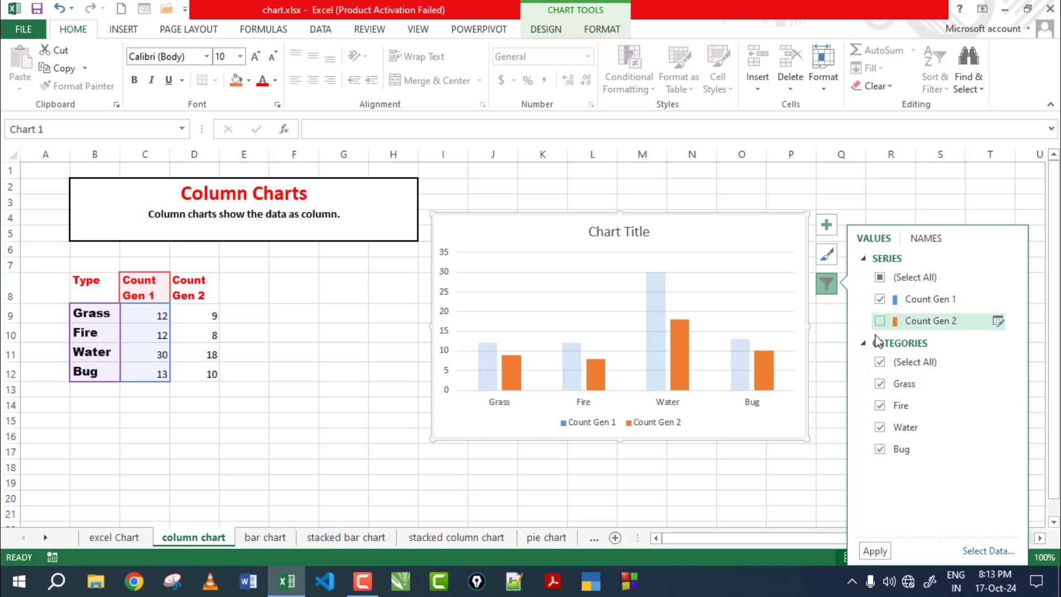
{"action": "left_click", "coordinate": [865, 552]}
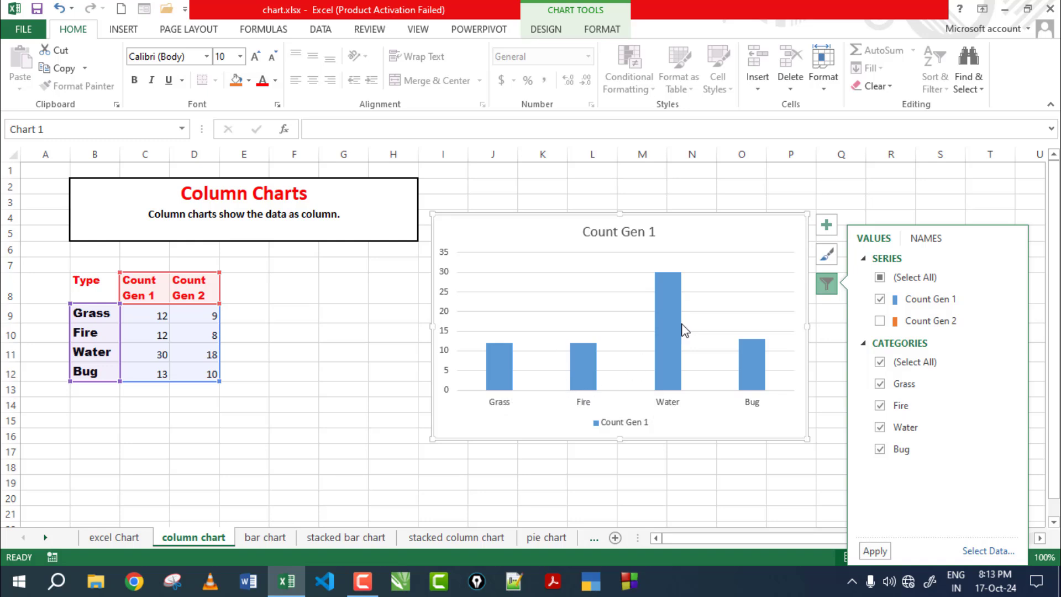
Step: Include the Count Gen 2 series in the column chart again alongside Count Gen 1
{"action": "left_click", "coordinate": [880, 321]}
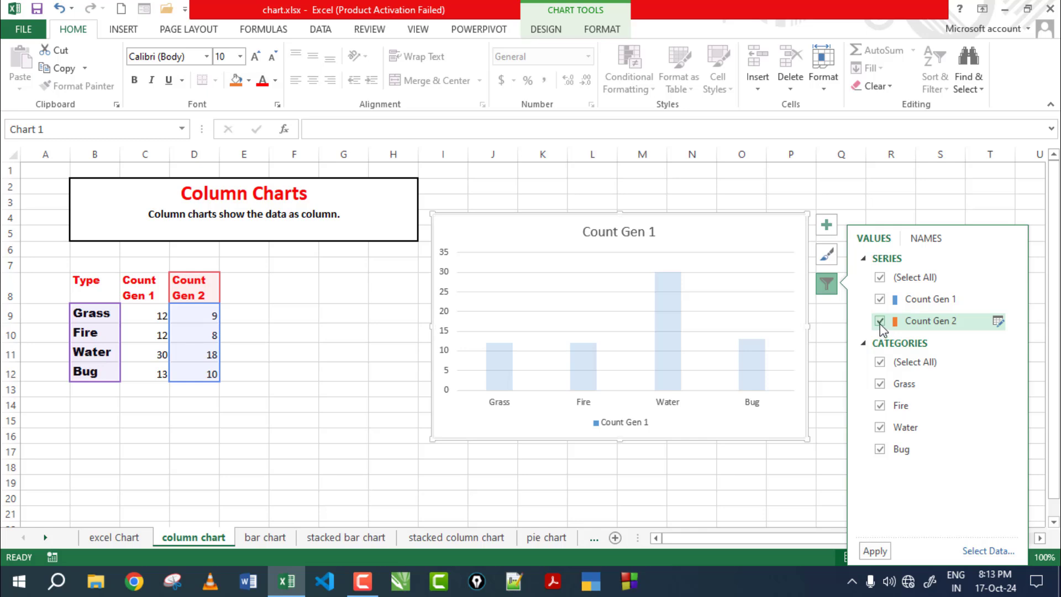
{"action": "left_click", "coordinate": [873, 551]}
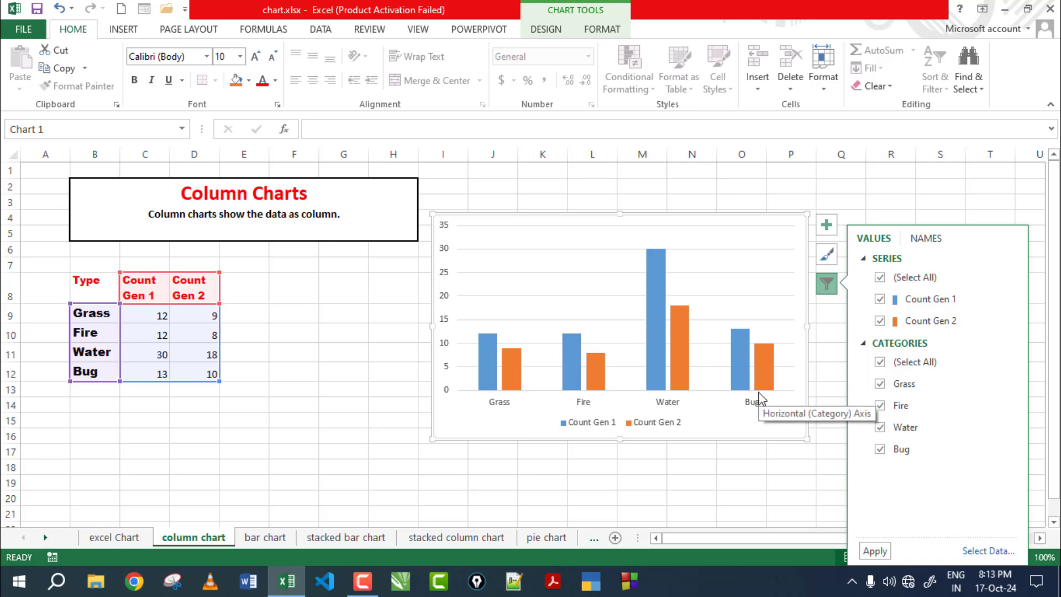
Step: Filter the Grass category out of the column chart and bring it back
{"action": "left_click", "coordinate": [880, 384]}
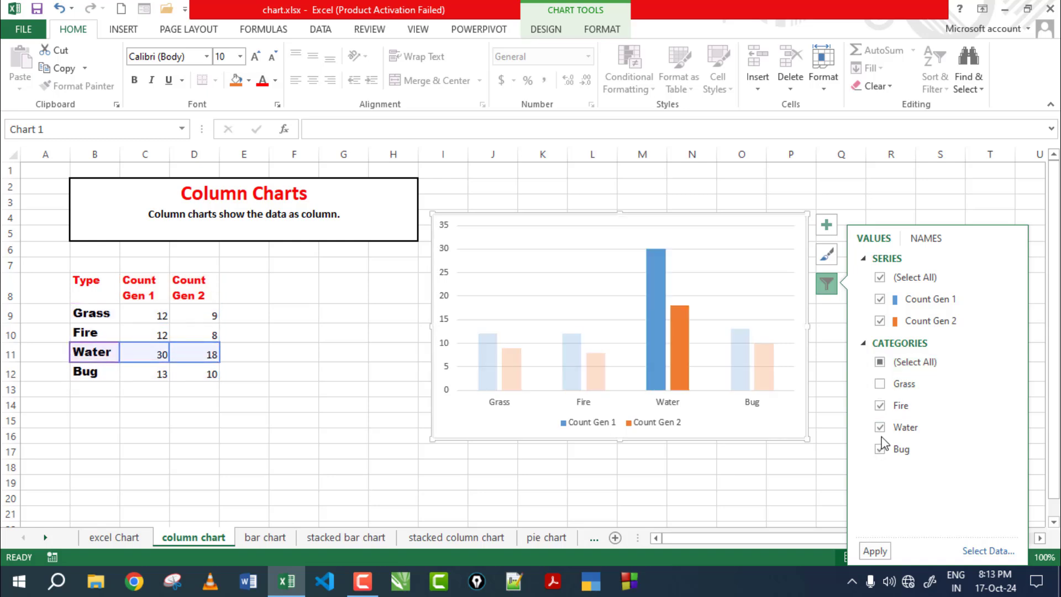
{"action": "left_click", "coordinate": [875, 555]}
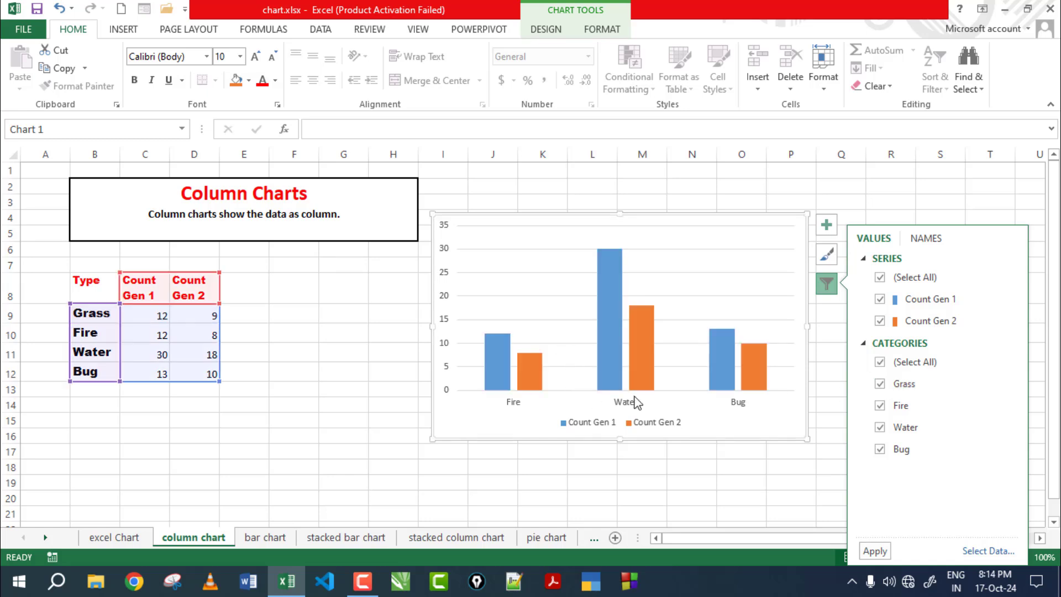
{"action": "left_click", "coordinate": [875, 551]}
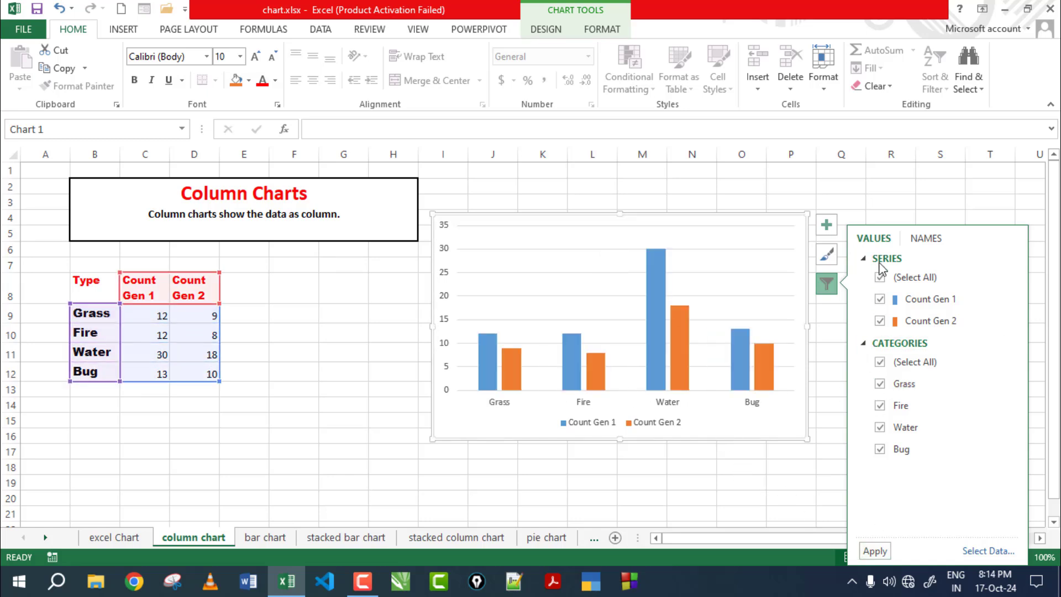
Step: Set the chart's series and category names to None, and restore them to Row 8 and Column B
{"action": "left_click", "coordinate": [925, 237]}
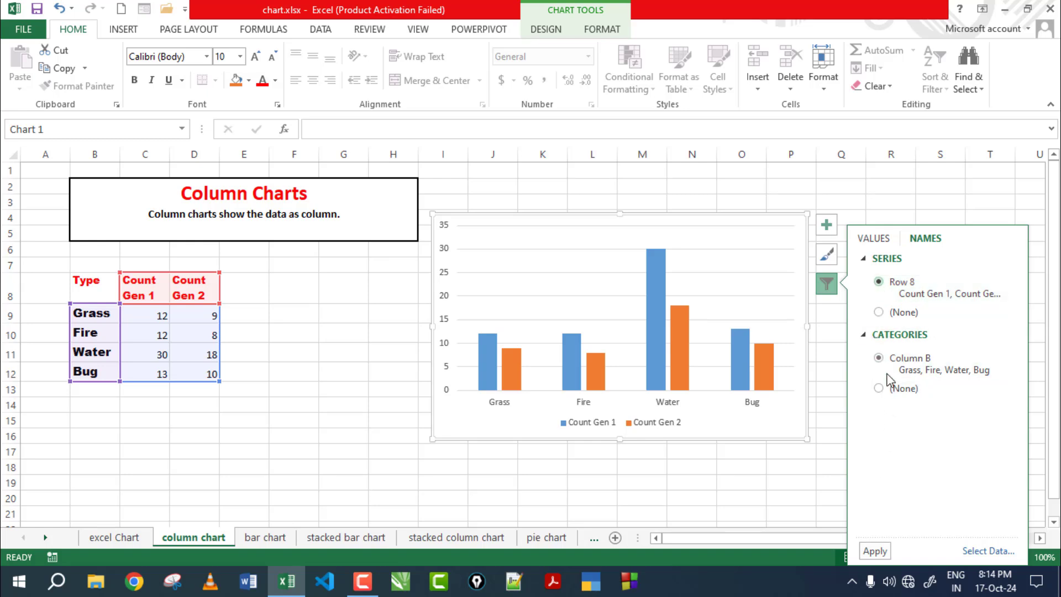
{"action": "left_click", "coordinate": [879, 312]}
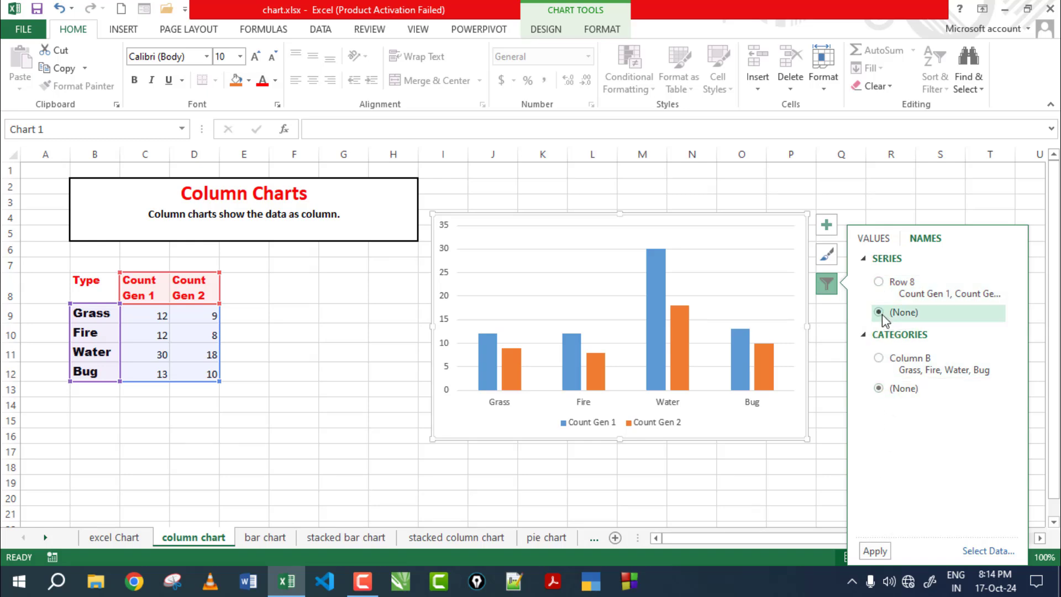
{"action": "left_click", "coordinate": [875, 551]}
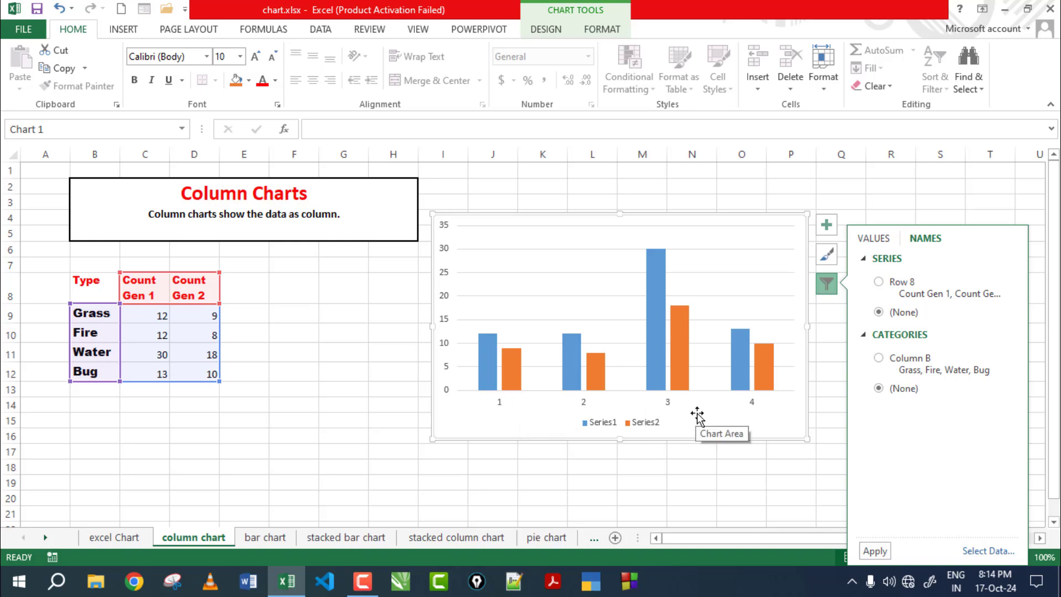
{"action": "left_click", "coordinate": [880, 363]}
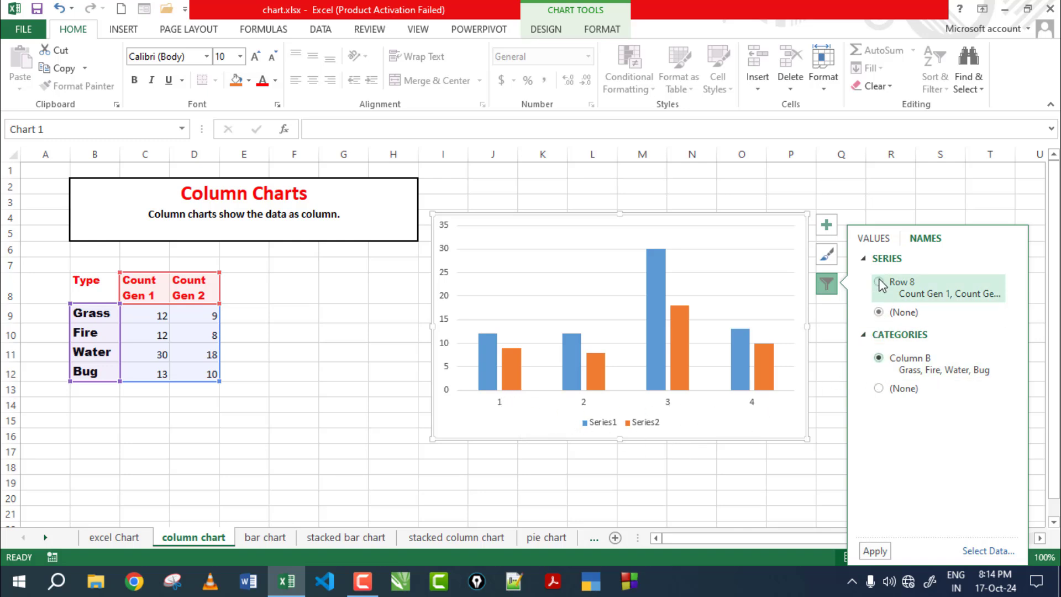
{"action": "left_click", "coordinate": [875, 552]}
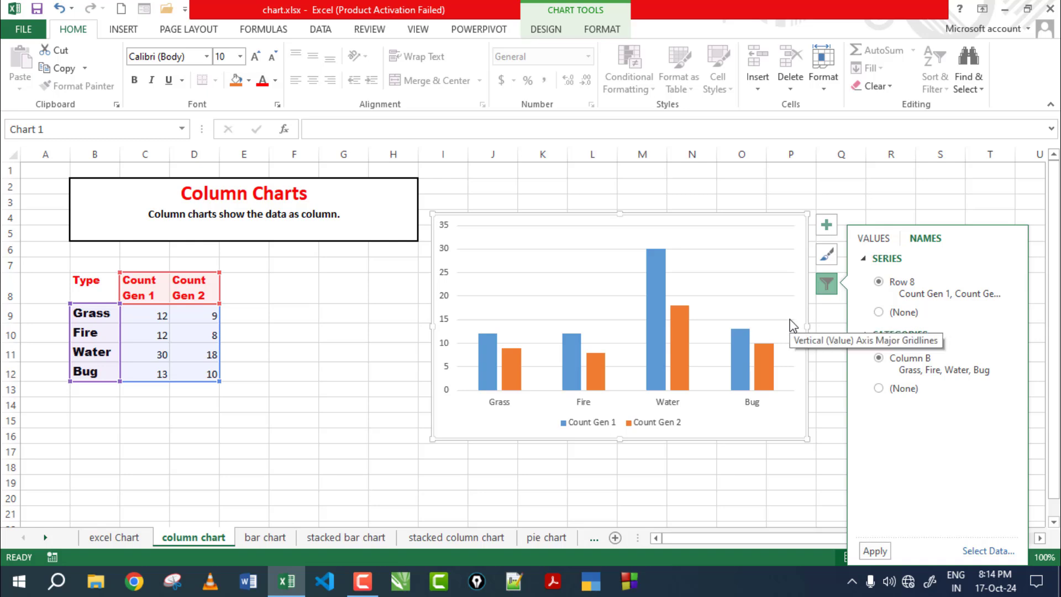
Step: Apply the chart style with a grey gradient background and data labels inside the columns
{"action": "left_click", "coordinate": [830, 256]}
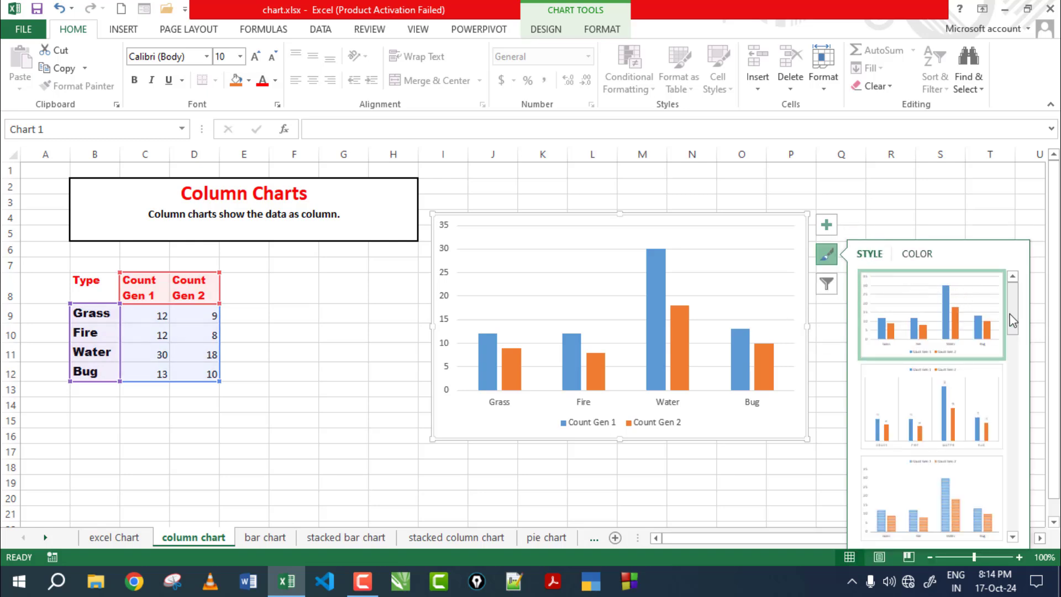
{"action": "left_click_drag", "start_coordinate": [1011, 334], "coordinate": [1013, 385]}
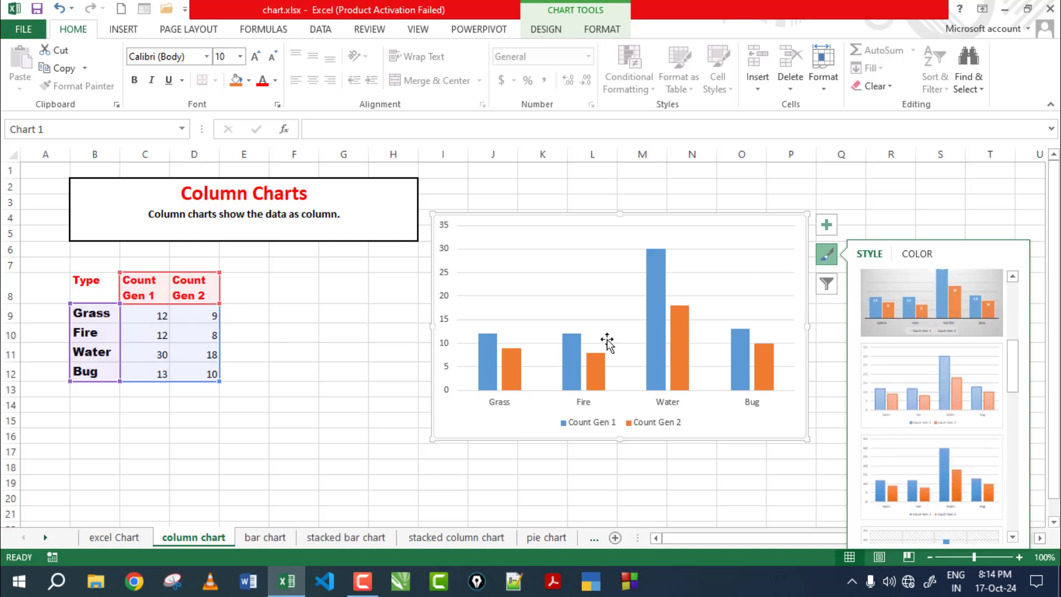
{"action": "left_click", "coordinate": [927, 311]}
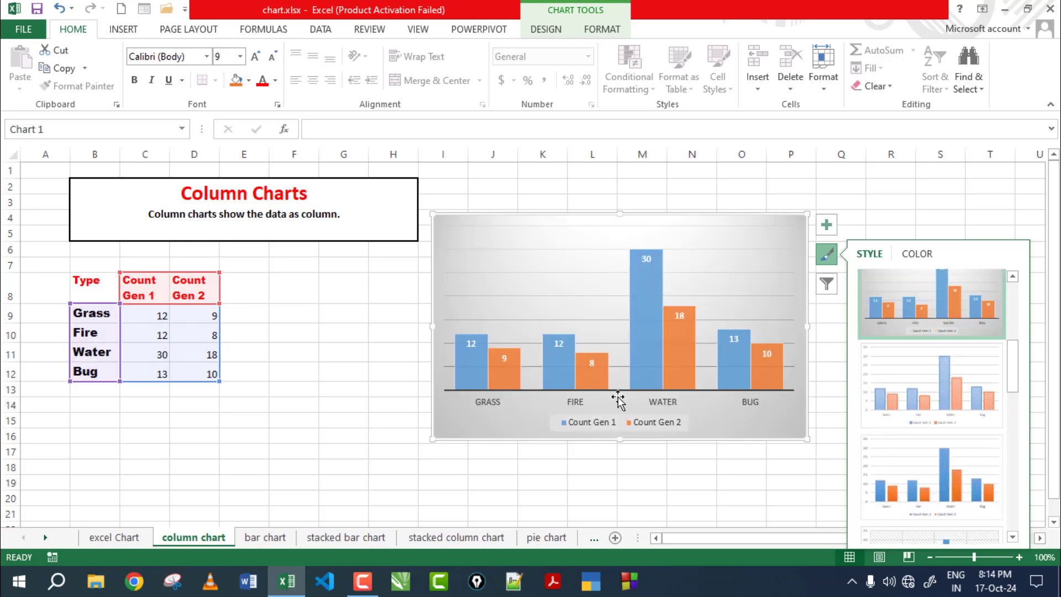
Step: Try the dark gradient chart style and the dark style with glowing outlined columns
{"action": "left_click_drag", "start_coordinate": [1013, 383], "coordinate": [1007, 446]}
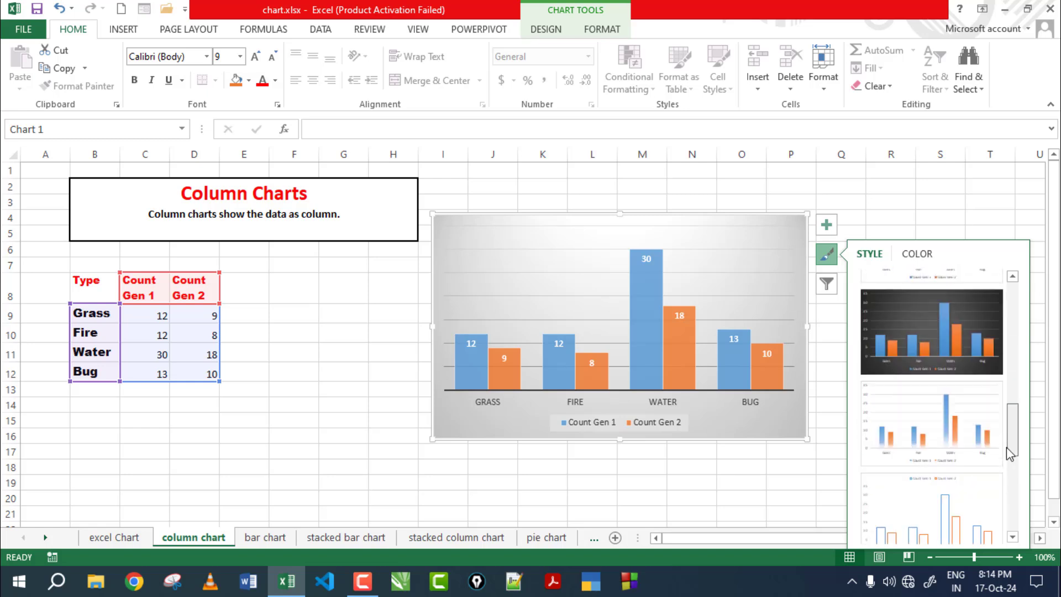
{"action": "left_click", "coordinate": [950, 343]}
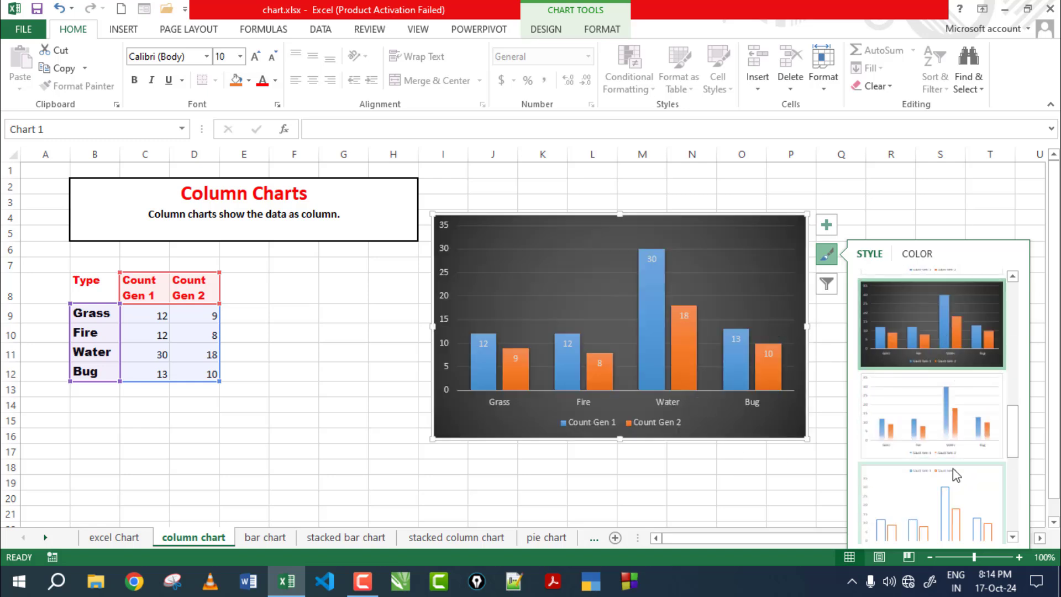
{"action": "left_click_drag", "start_coordinate": [1016, 430], "coordinate": [1014, 486]}
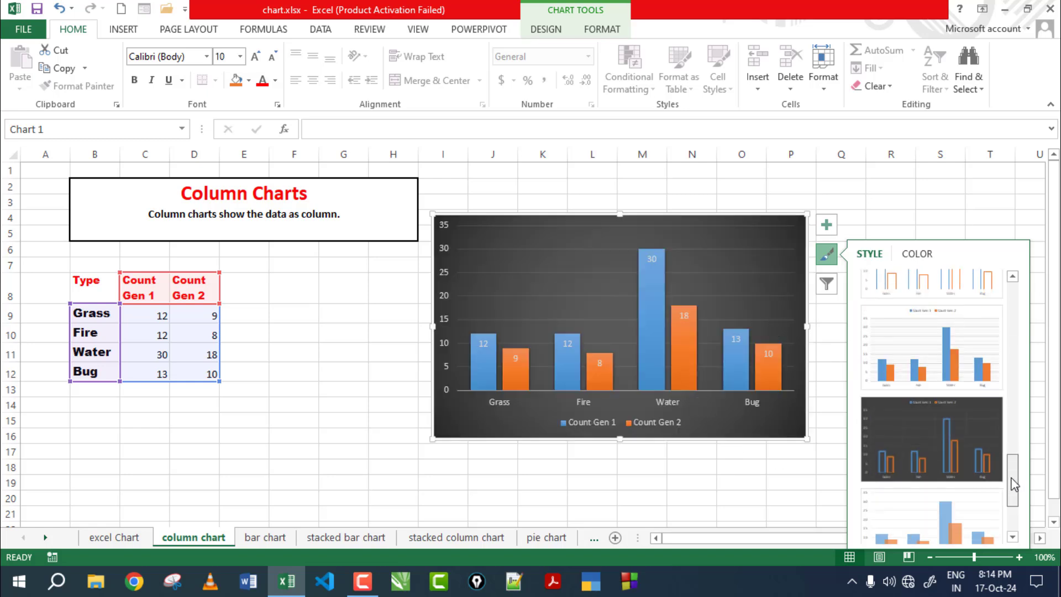
{"action": "left_click", "coordinate": [921, 421]}
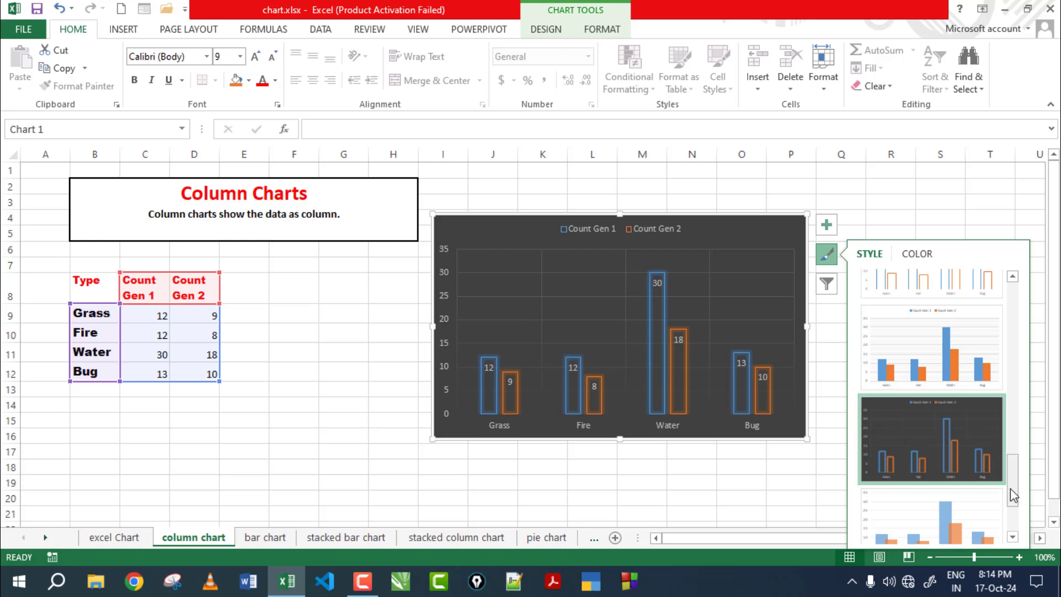
Step: Return the chart to the first style and apply the Colorful palette that starts with green and blue
{"action": "left_click_drag", "start_coordinate": [1010, 489], "coordinate": [1020, 317]}
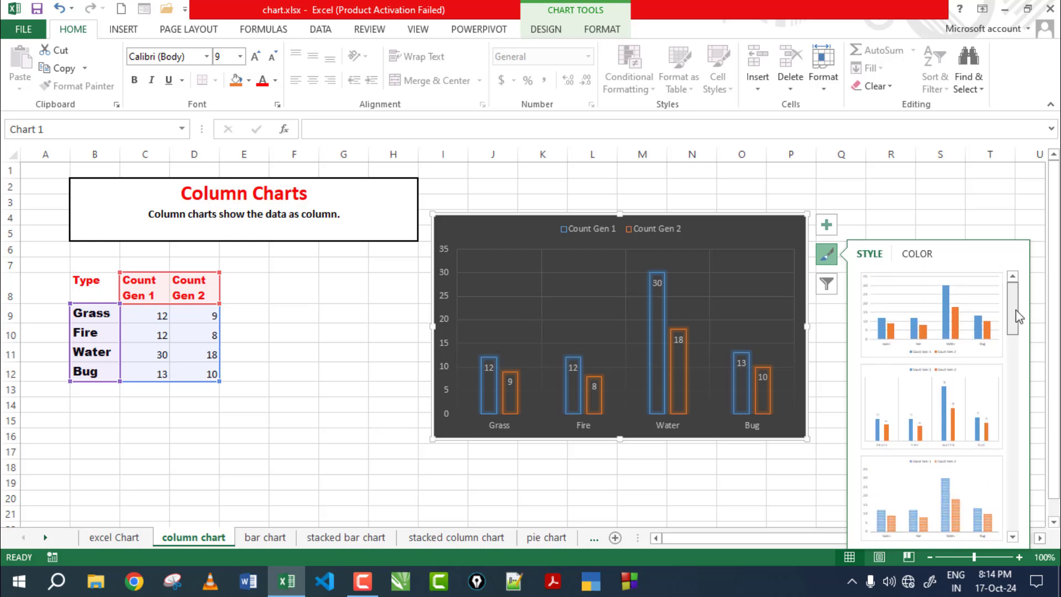
{"action": "left_click", "coordinate": [948, 318]}
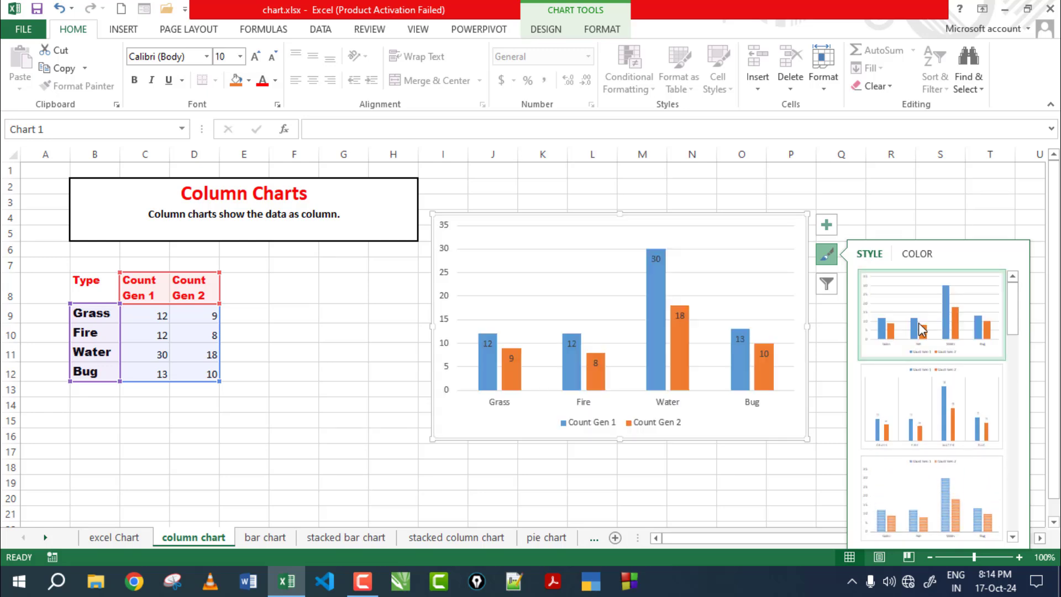
{"action": "left_click", "coordinate": [925, 254]}
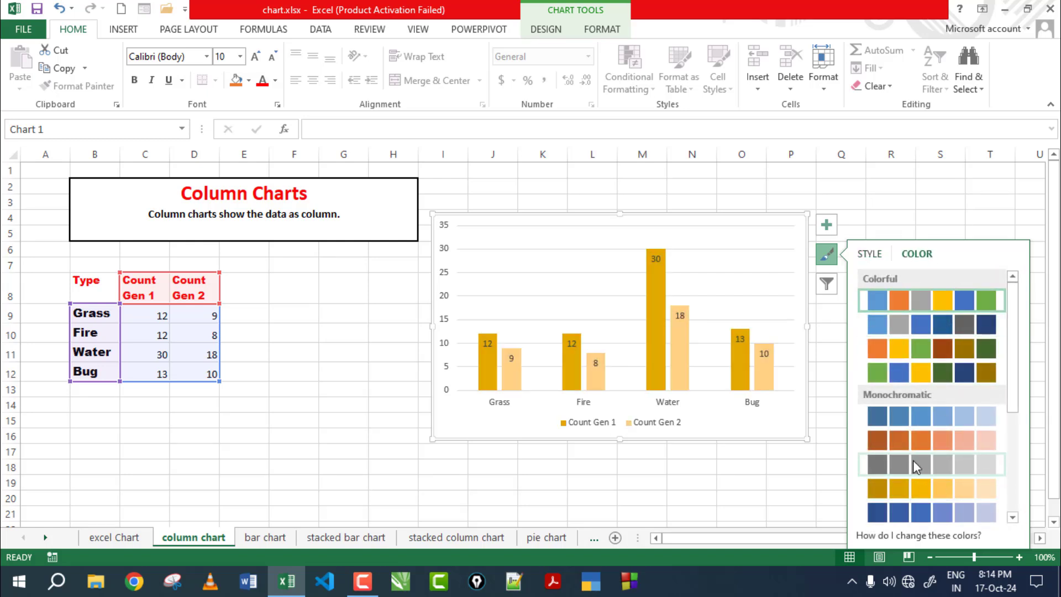
{"action": "left_click", "coordinate": [883, 374]}
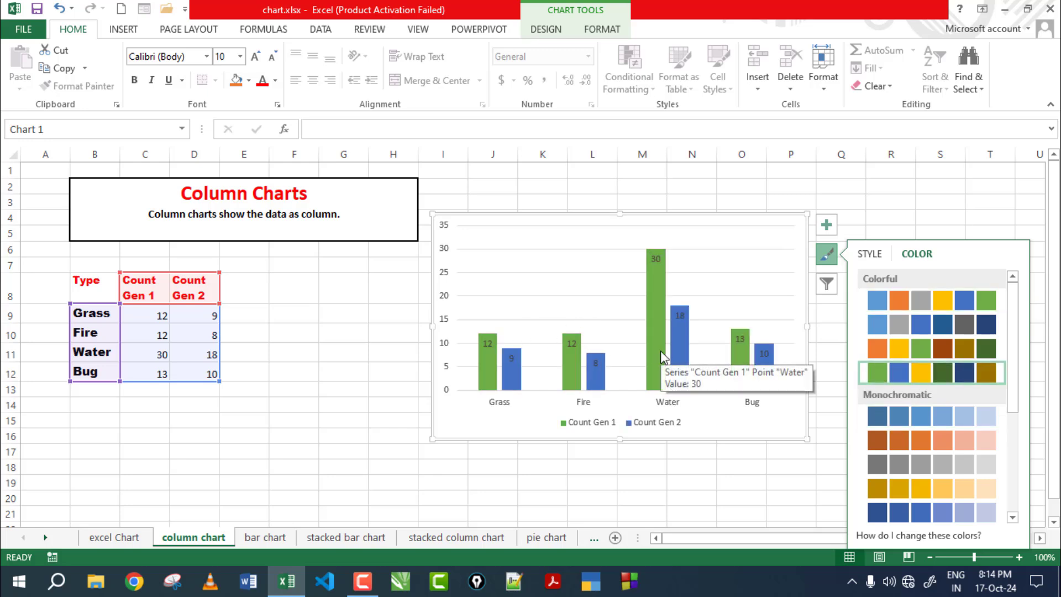
Step: Add axis titles to the column chart and remove them again
{"action": "left_click", "coordinate": [828, 226]}
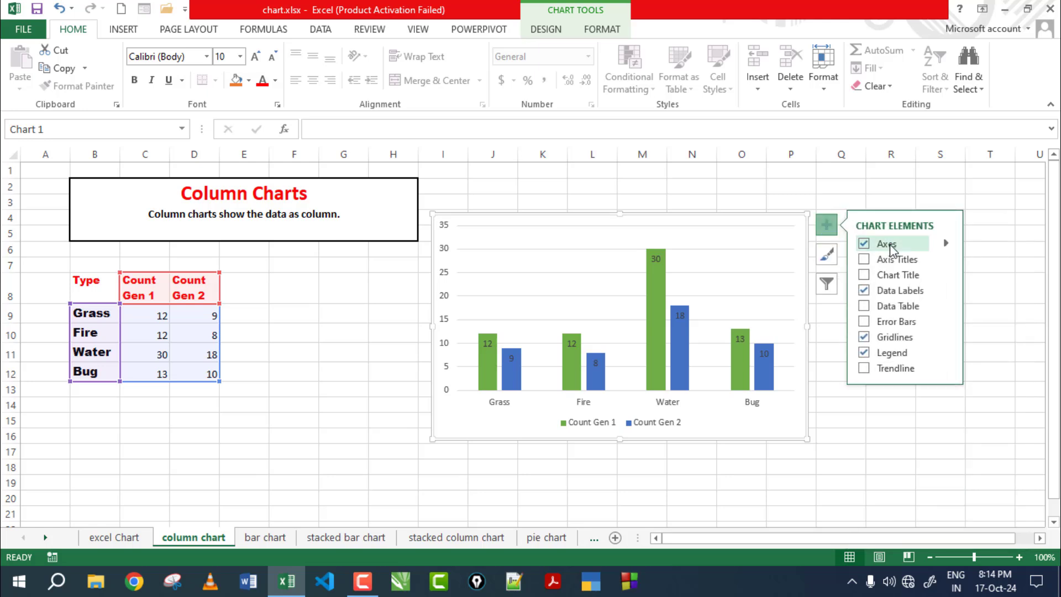
{"action": "left_click", "coordinate": [864, 260]}
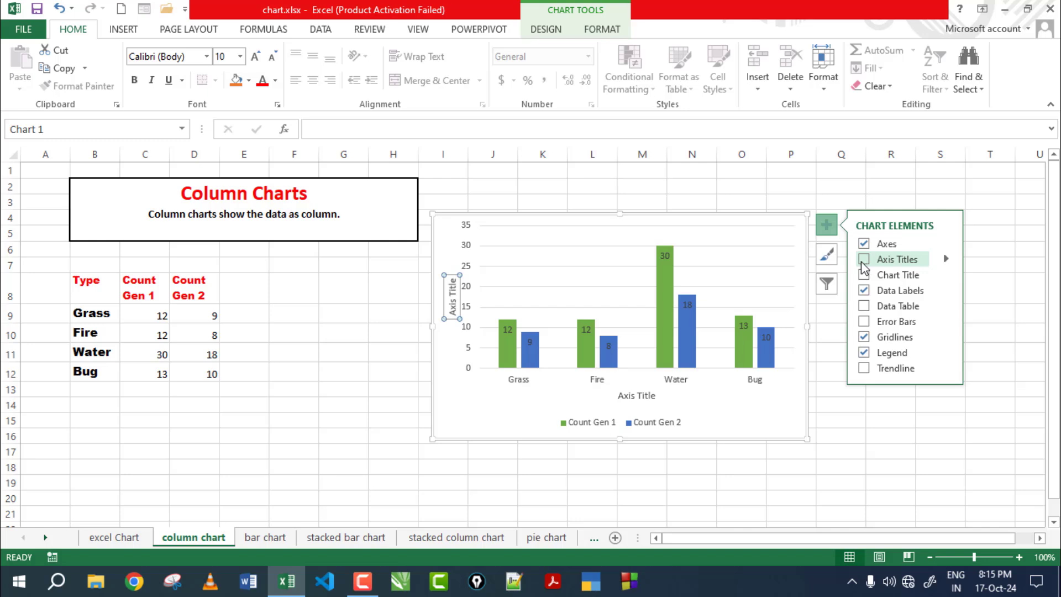
{"action": "left_click", "coordinate": [864, 260]}
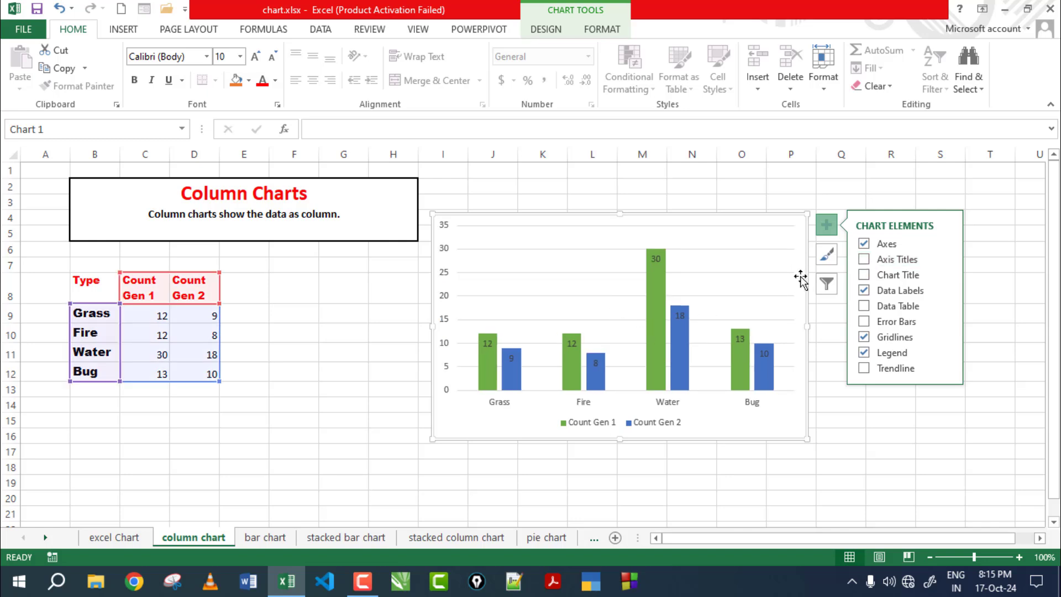
Step: Add axis titles, a chart title, a data table and error bars to the chart, and cancel adding a trendline
{"action": "left_click", "coordinate": [864, 259]}
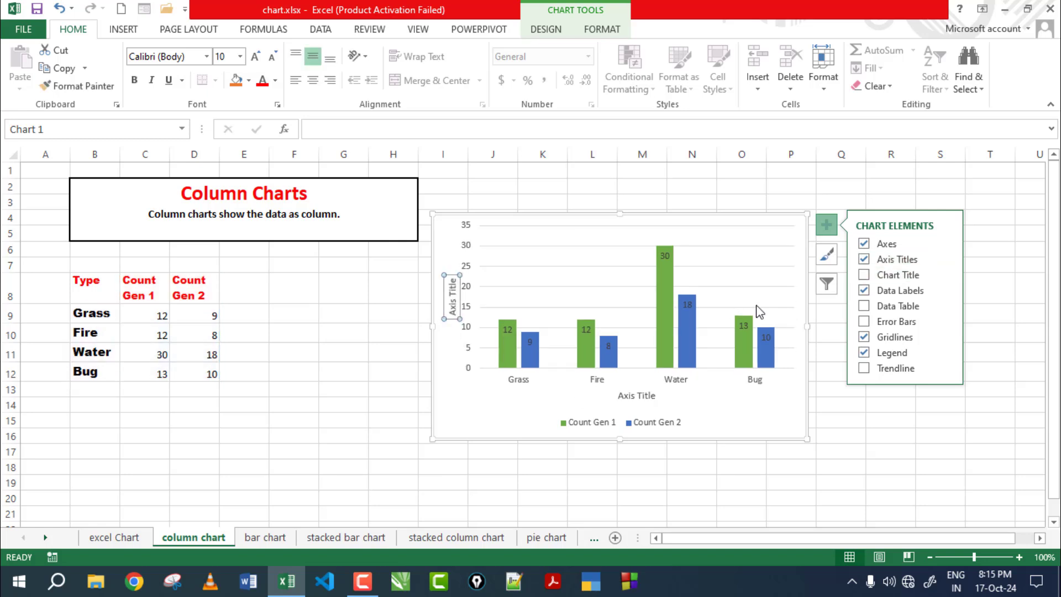
{"action": "left_click", "coordinate": [874, 281]}
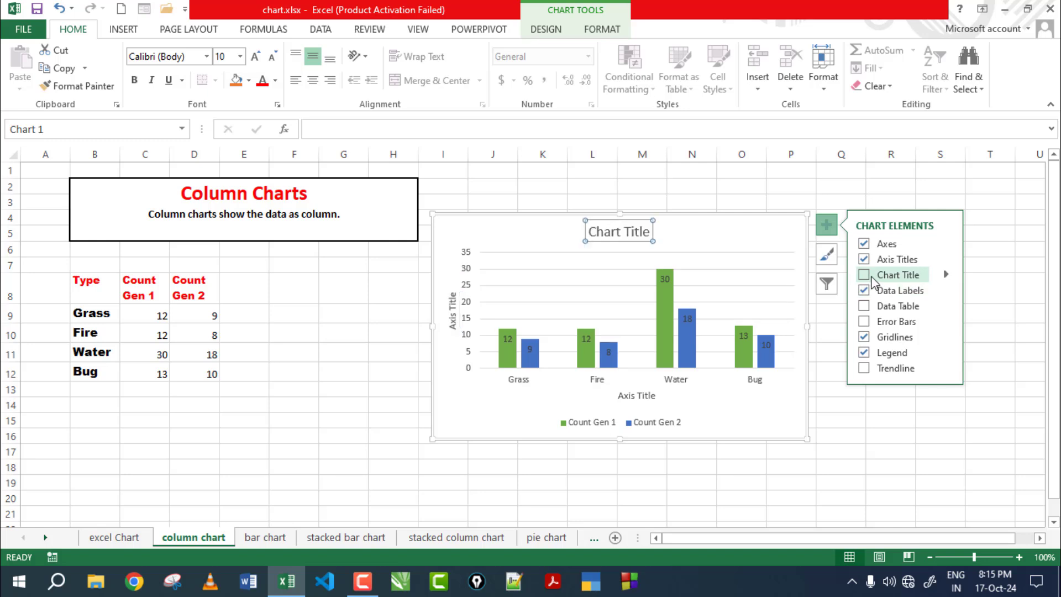
{"action": "left_click", "coordinate": [867, 308]}
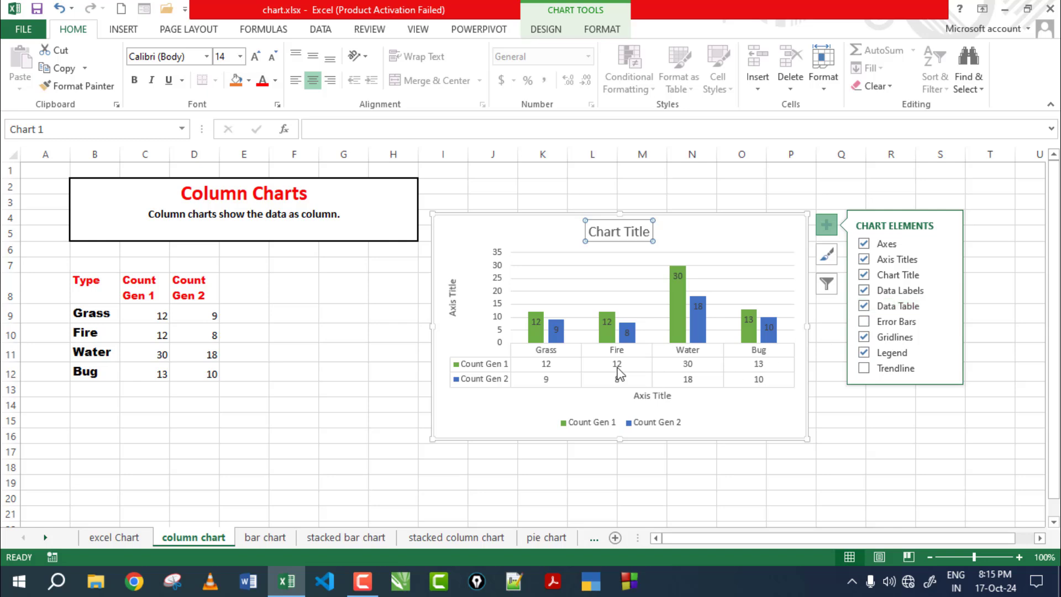
{"action": "left_click", "coordinate": [864, 322]}
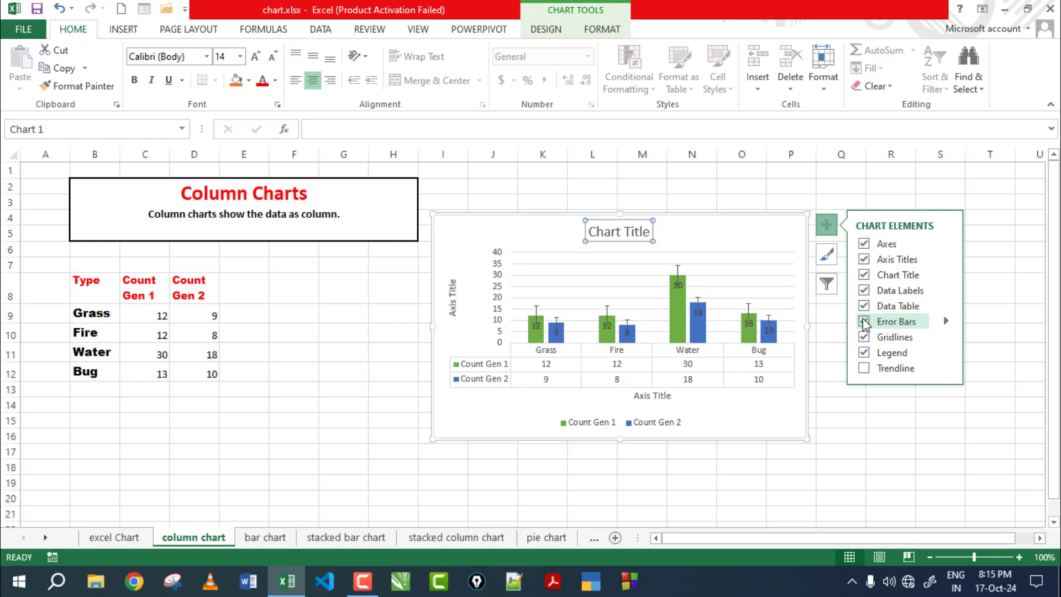
{"action": "left_click", "coordinate": [863, 370]}
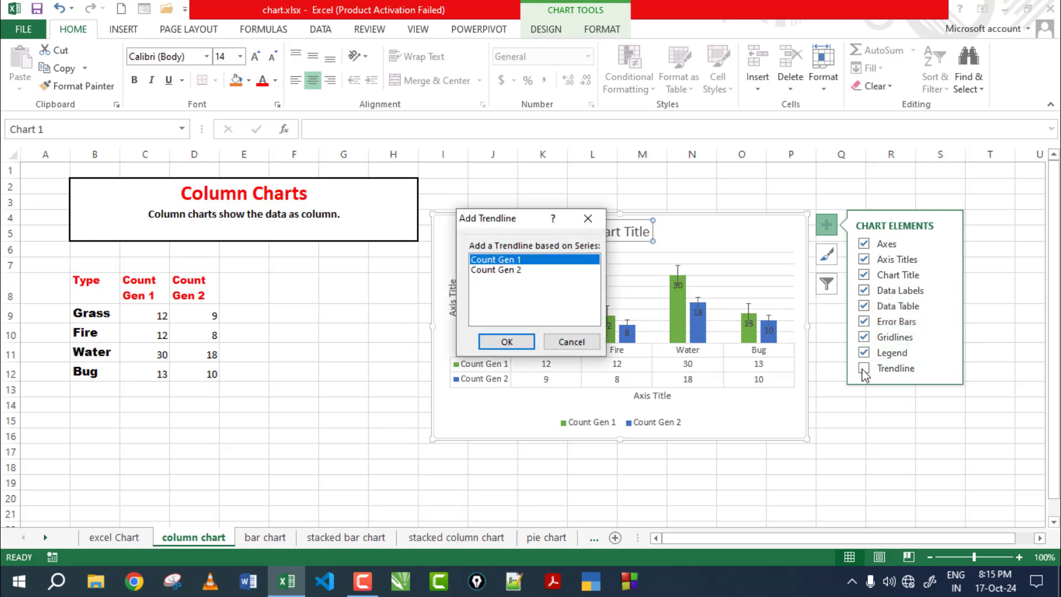
{"action": "left_click", "coordinate": [571, 341]}
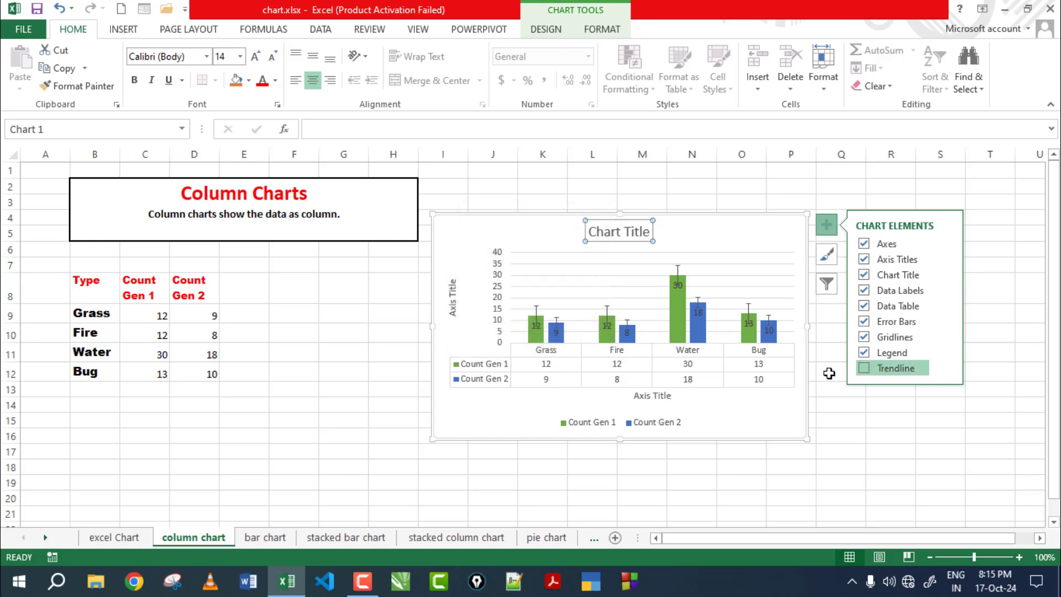
Step: Remove the error bars, data table, chart title and axis titles from the column chart
{"action": "left_click", "coordinate": [864, 322]}
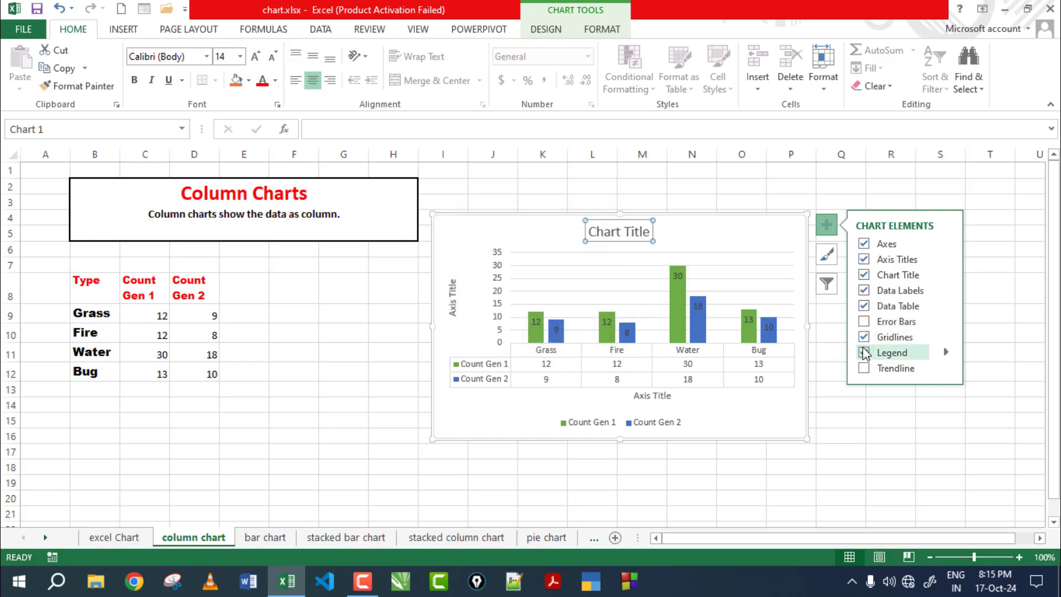
{"action": "left_click", "coordinate": [864, 305]}
{"action": "left_click", "coordinate": [864, 275]}
{"action": "left_click", "coordinate": [864, 260]}
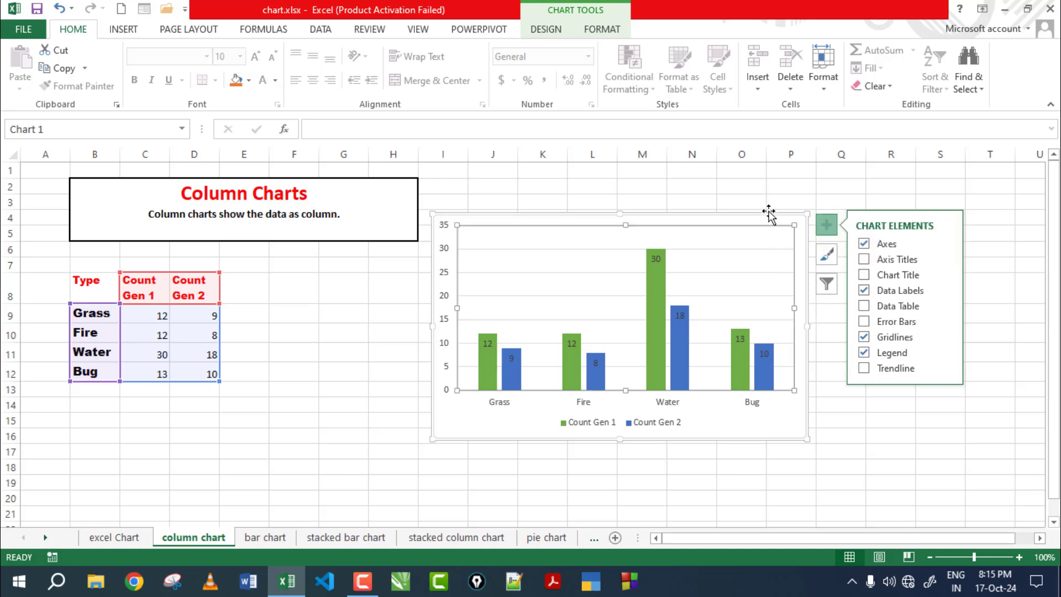
Step: Close the chart element options, deselect the column chart and select it again
{"action": "left_click", "coordinate": [839, 220]}
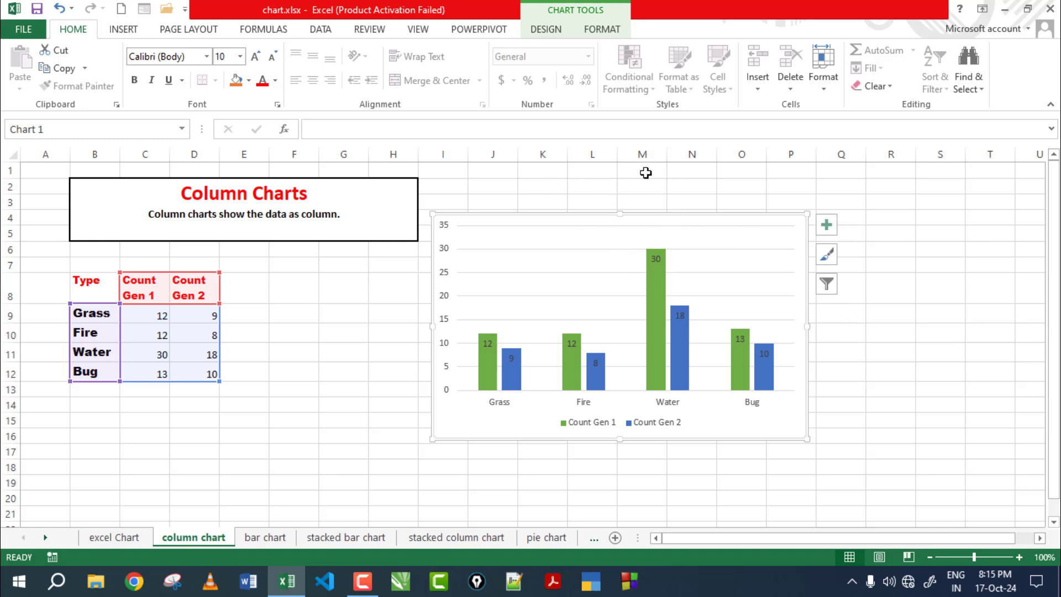
{"action": "left_click", "coordinate": [905, 322]}
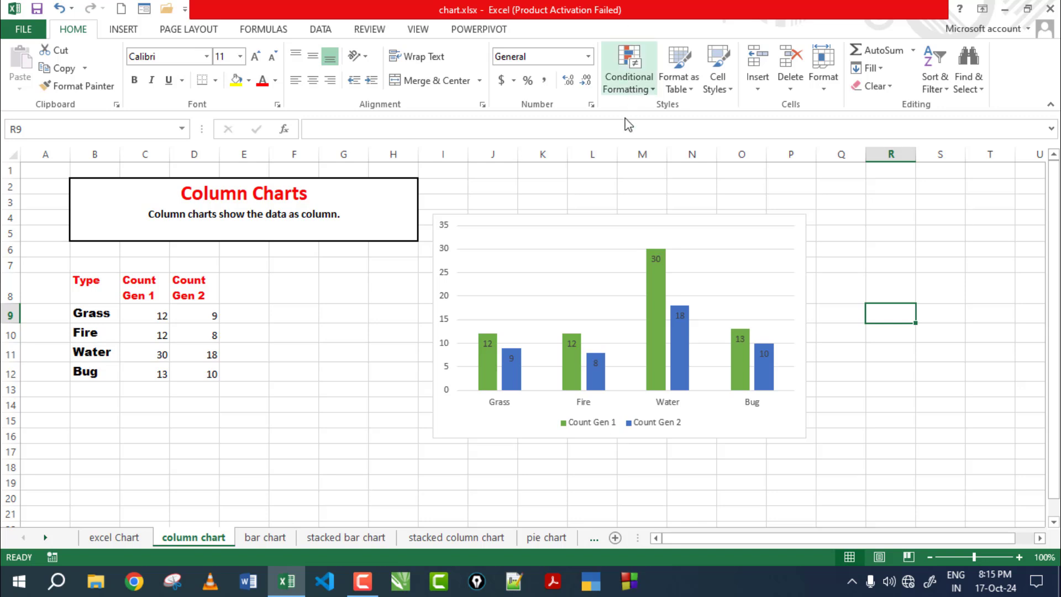
{"action": "left_click", "coordinate": [625, 217]}
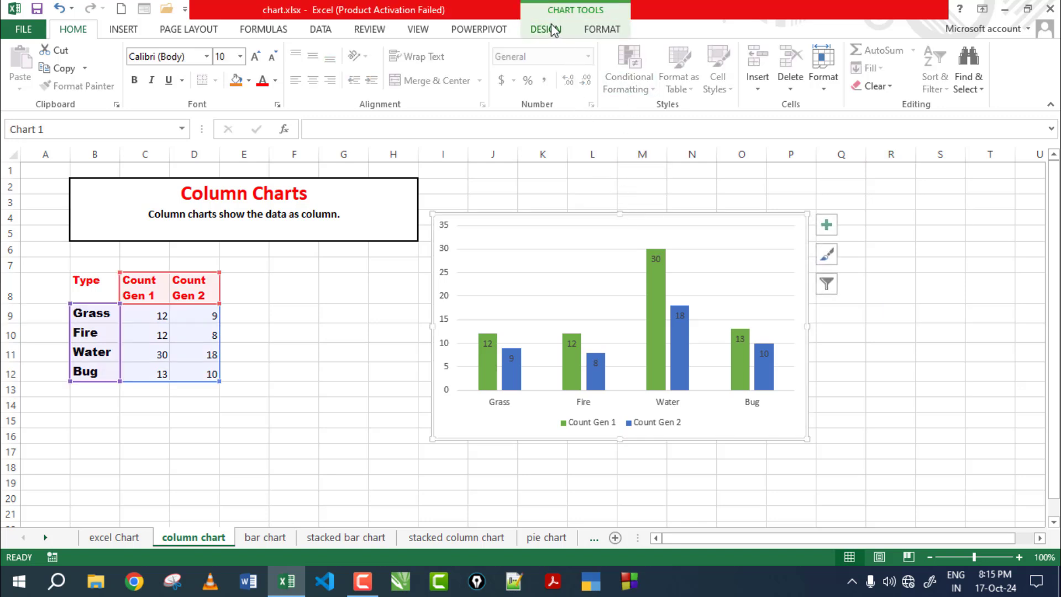
Step: Apply the chart style with overlapping semi-transparent columns to the column chart
{"action": "left_click", "coordinate": [545, 30]}
{"action": "left_click", "coordinate": [599, 30]}
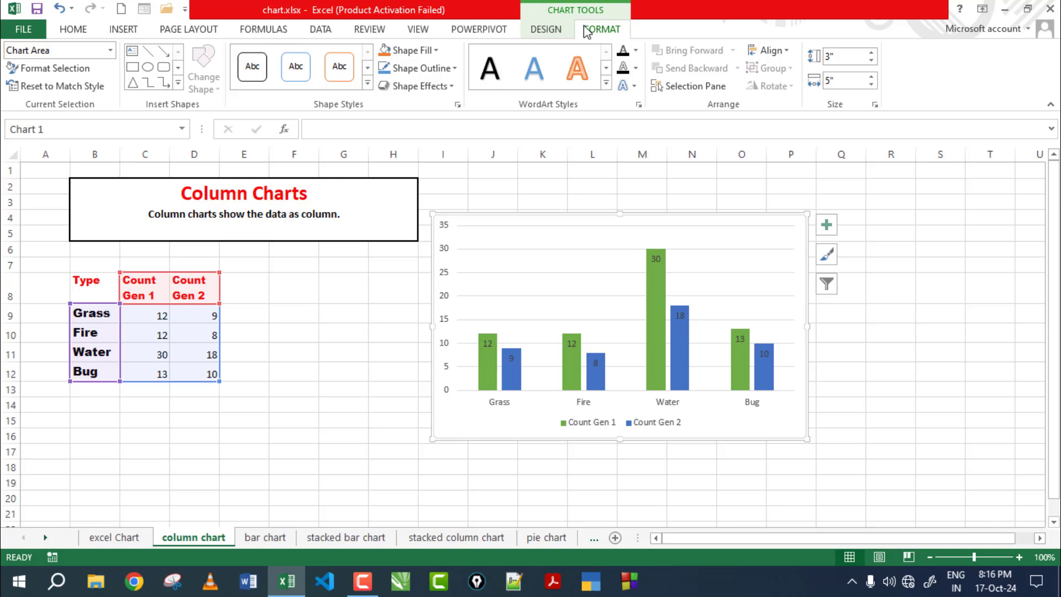
{"action": "left_click", "coordinate": [546, 31]}
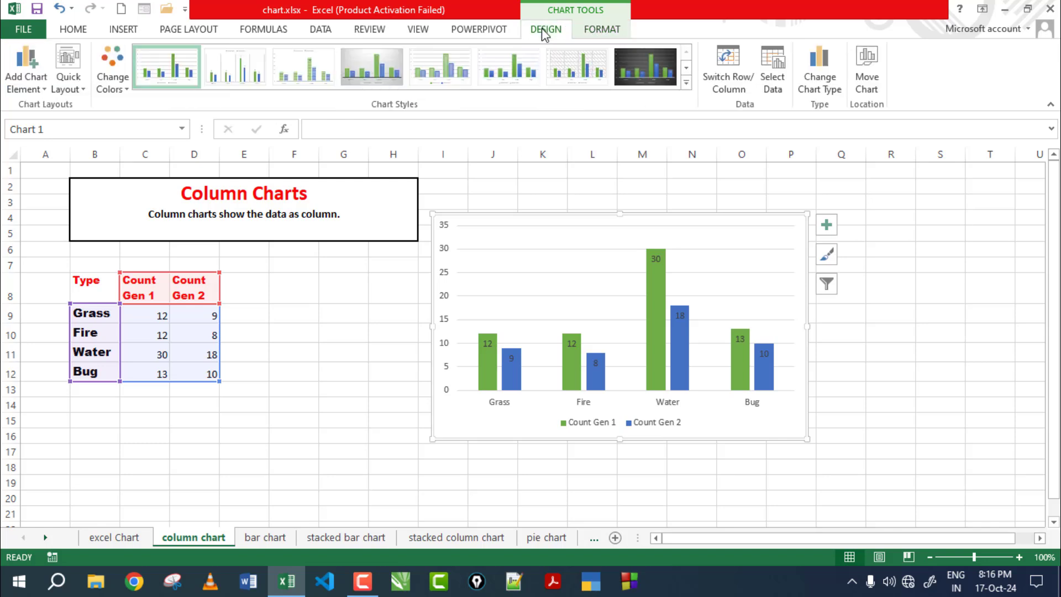
{"action": "left_click", "coordinate": [687, 84]}
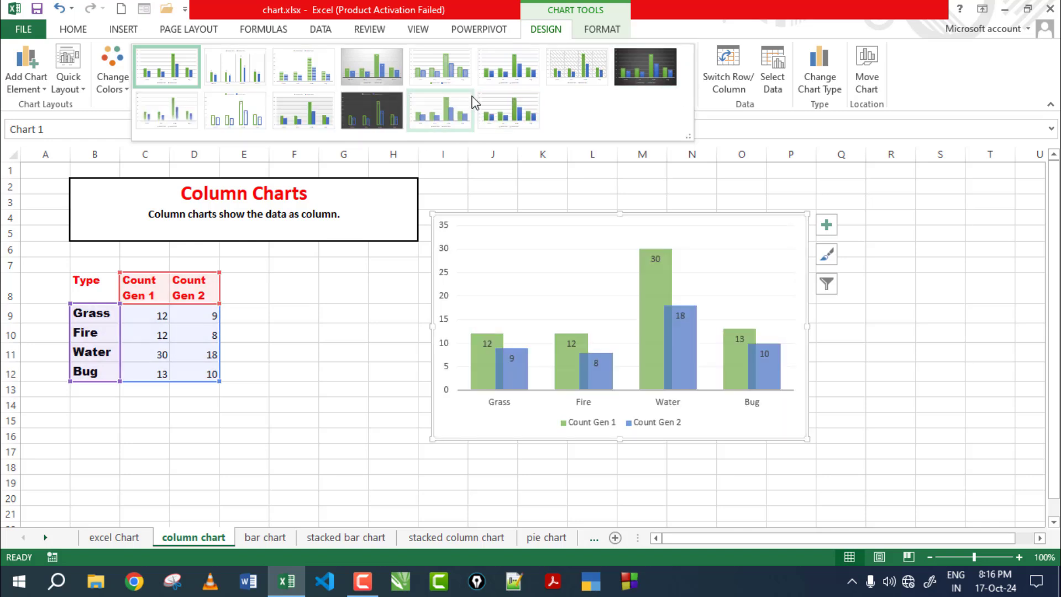
{"action": "left_click", "coordinate": [472, 97]}
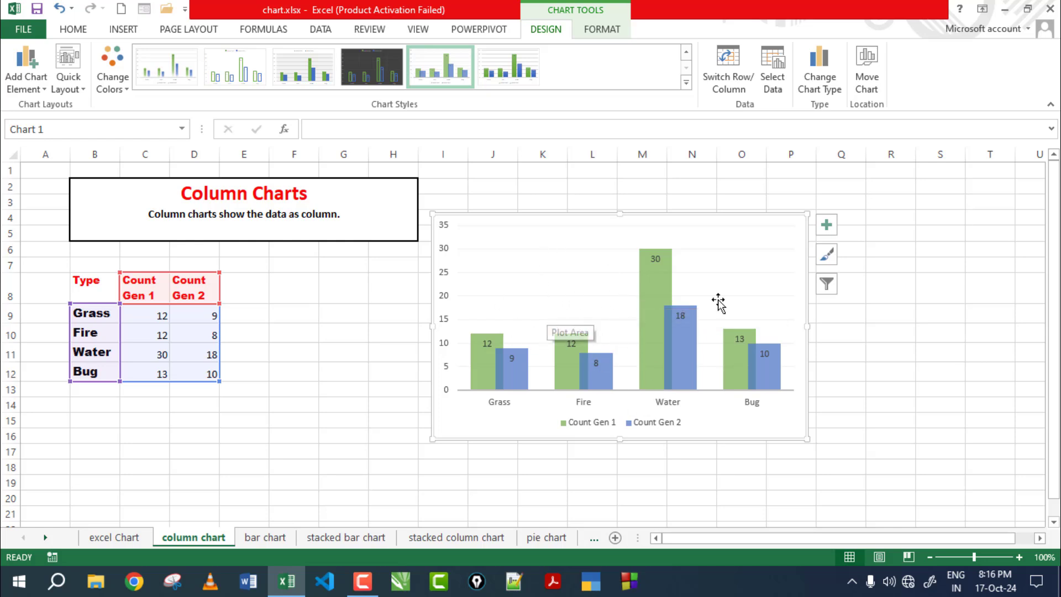
Step: Recolor the chart series blue and orange and apply the quick layout with chart title, vertical axis title and data table
{"action": "left_click", "coordinate": [130, 85]}
{"action": "left_click", "coordinate": [132, 123]}
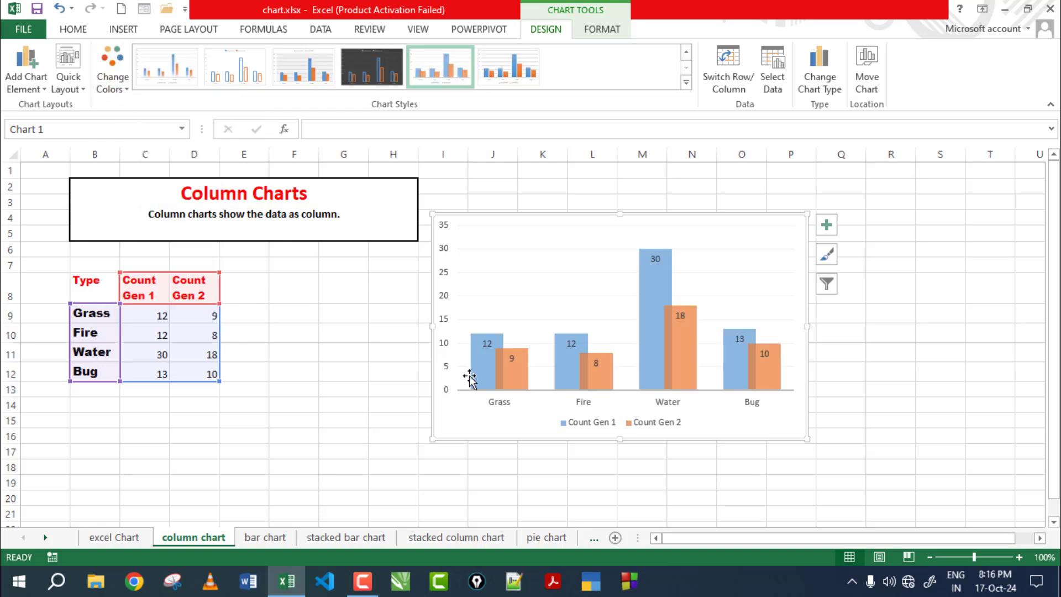
{"action": "left_click", "coordinate": [68, 83]}
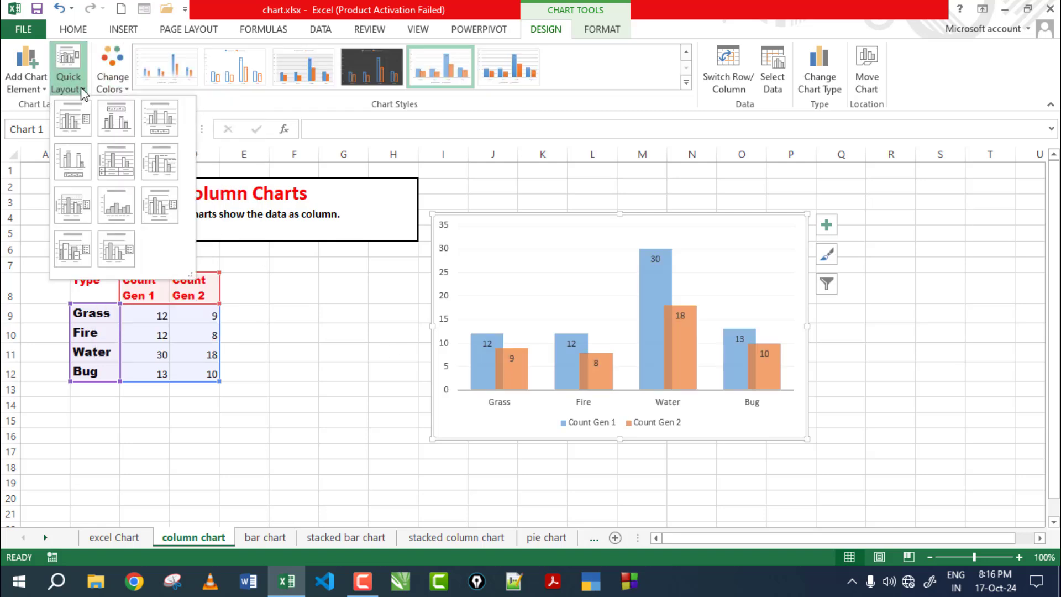
{"action": "left_click", "coordinate": [117, 165]}
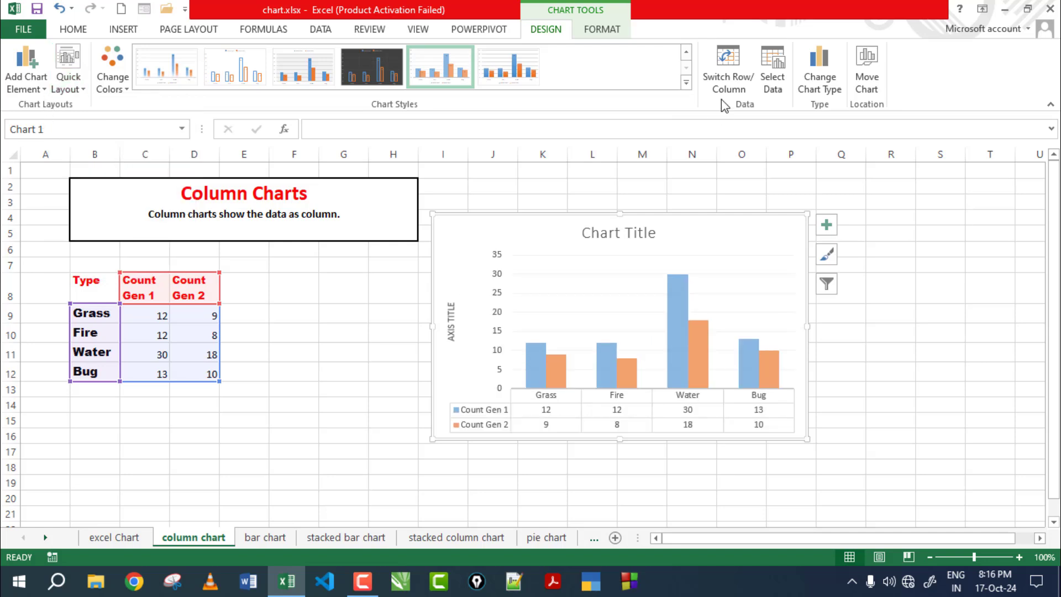
Step: Switch the chart's rows and columns back and forth, ending with the types along the horizontal axis
{"action": "left_click", "coordinate": [742, 62]}
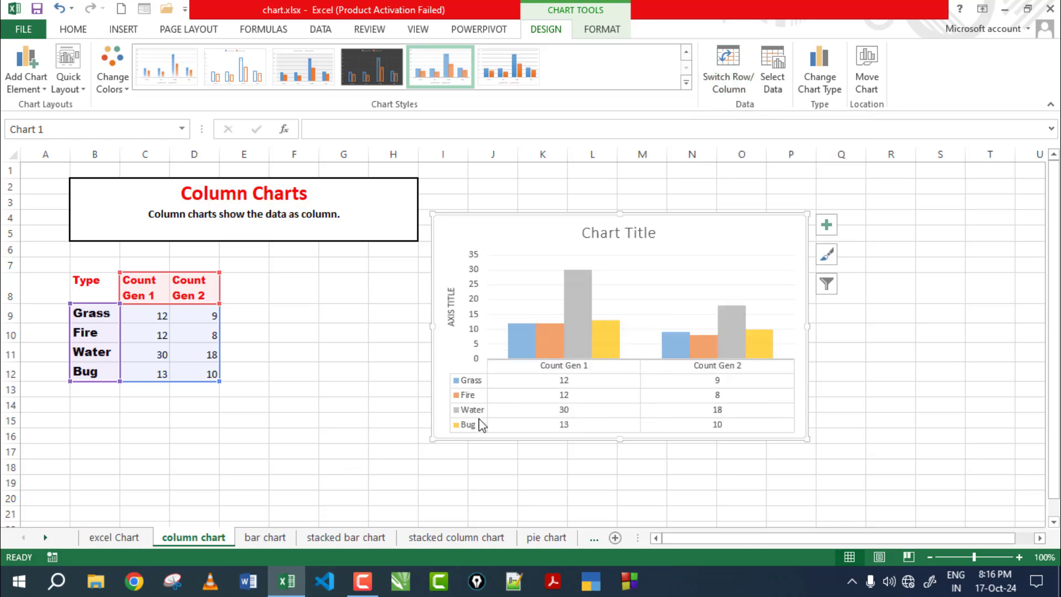
{"action": "left_click", "coordinate": [732, 78]}
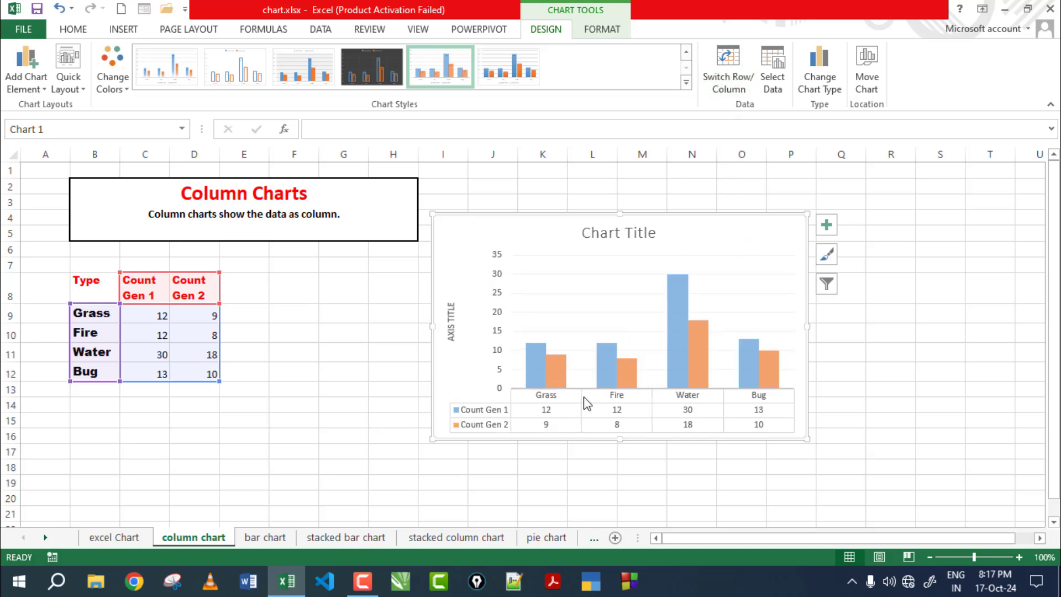
{"action": "left_click", "coordinate": [732, 69]}
{"action": "left_click", "coordinate": [735, 76]}
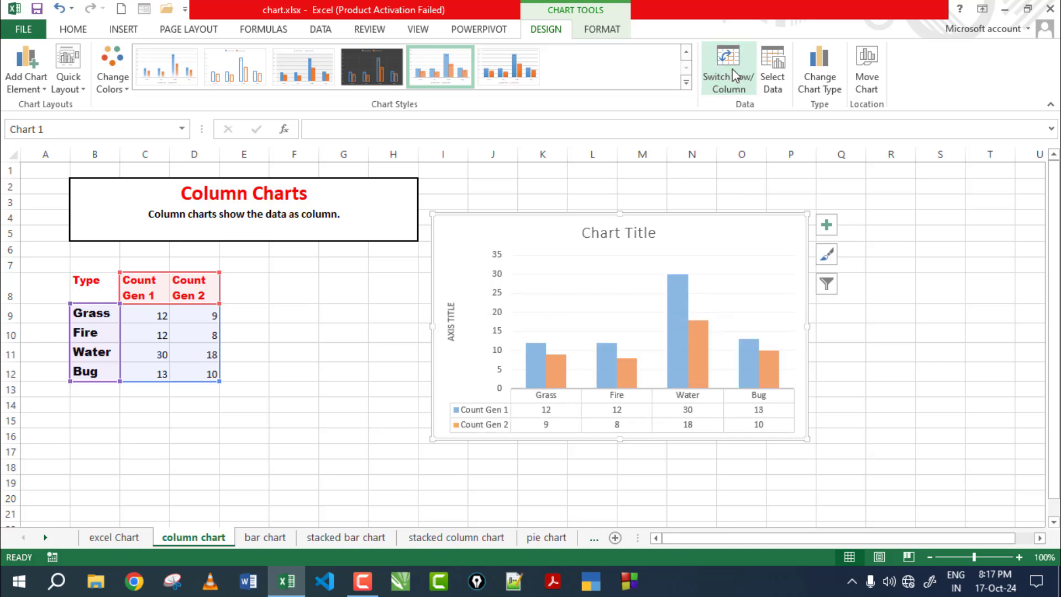
{"action": "left_click", "coordinate": [735, 76]}
{"action": "left_click", "coordinate": [735, 78]}
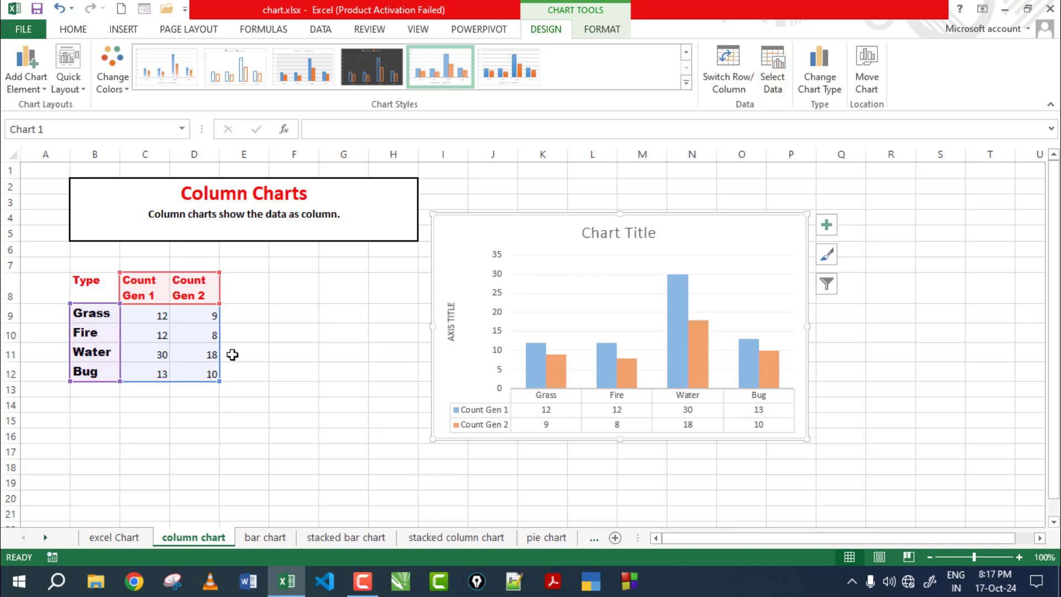
Step: Change the chart type to Line and return it to Clustered Column
{"action": "left_click", "coordinate": [814, 73]}
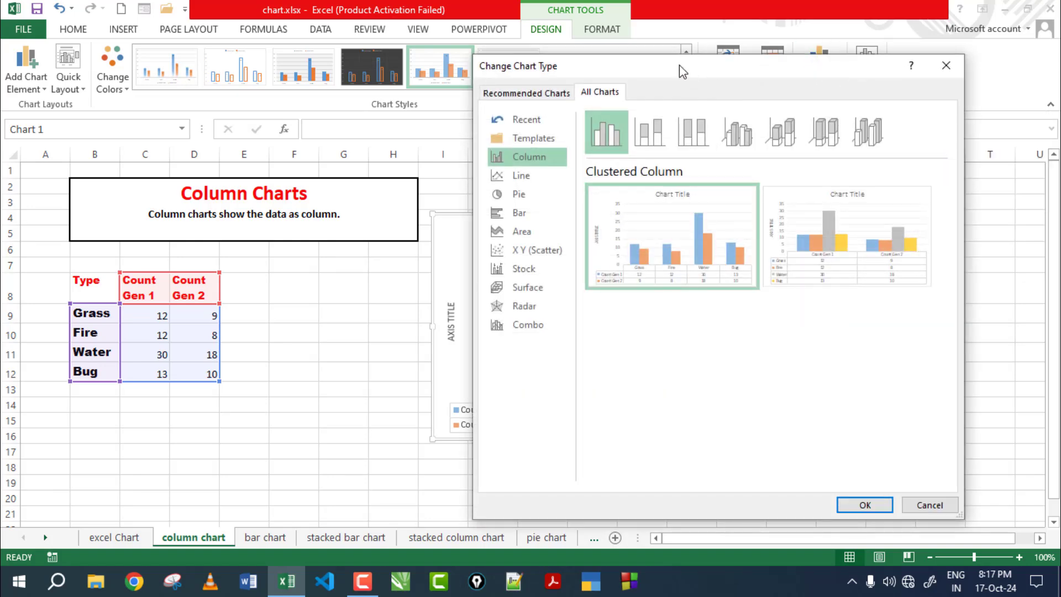
{"action": "left_click", "coordinate": [525, 178]}
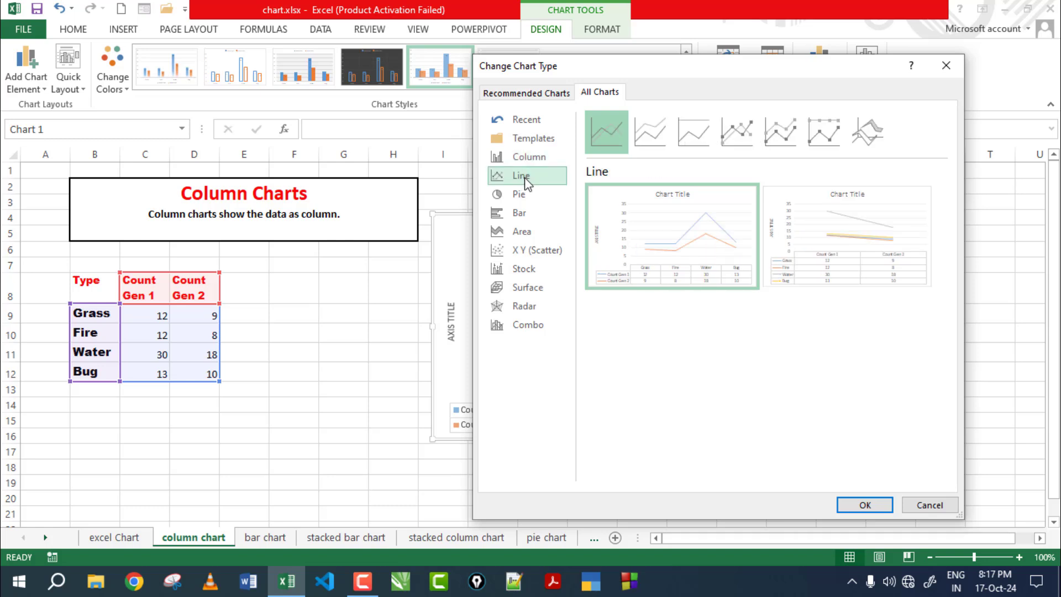
{"action": "left_click", "coordinate": [865, 504]}
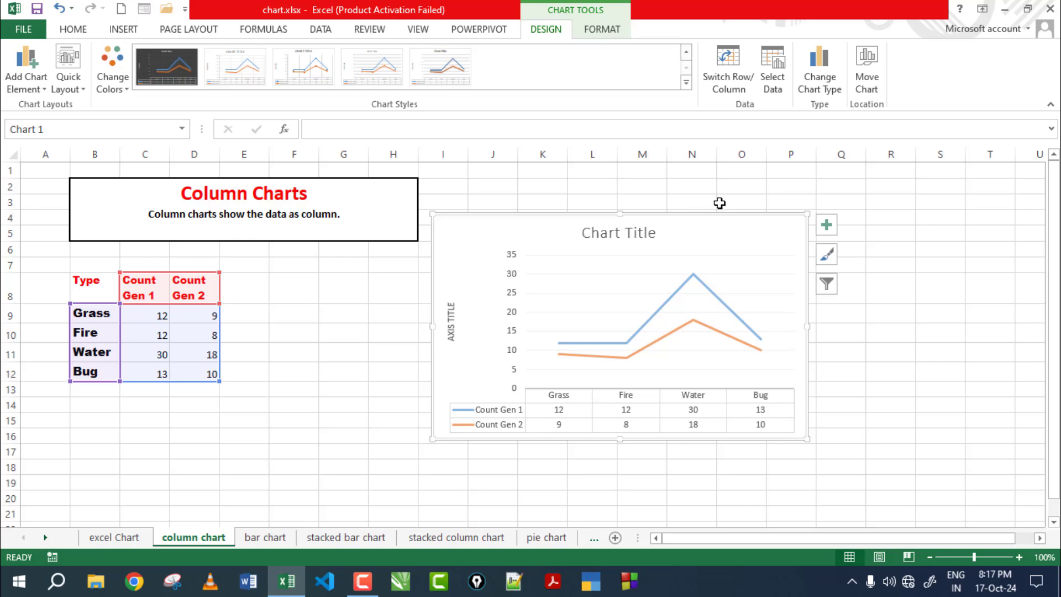
{"action": "left_click", "coordinate": [820, 72]}
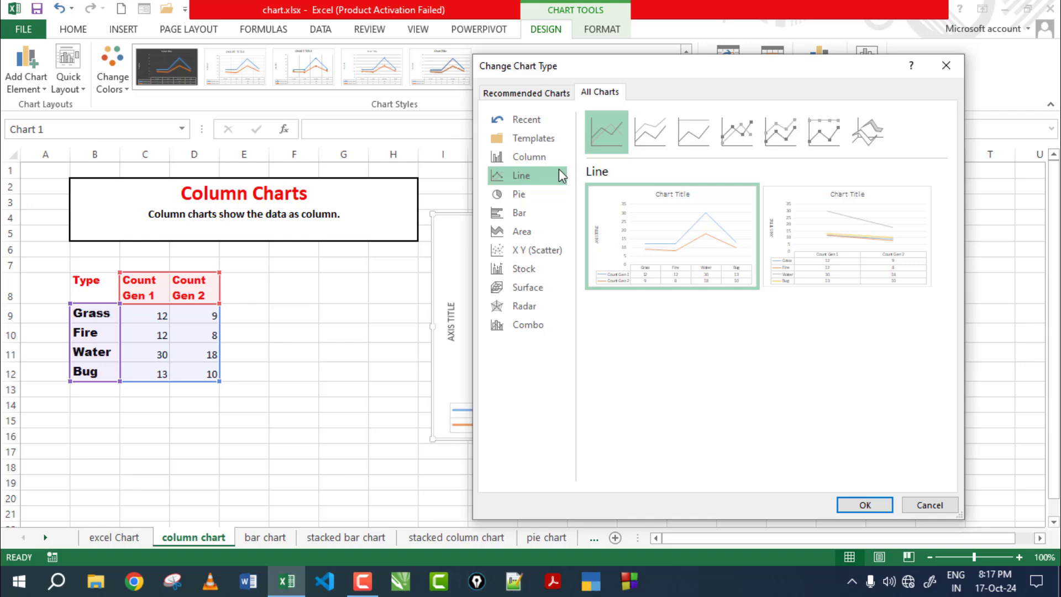
{"action": "left_click", "coordinate": [517, 157]}
{"action": "left_click", "coordinate": [852, 505]}
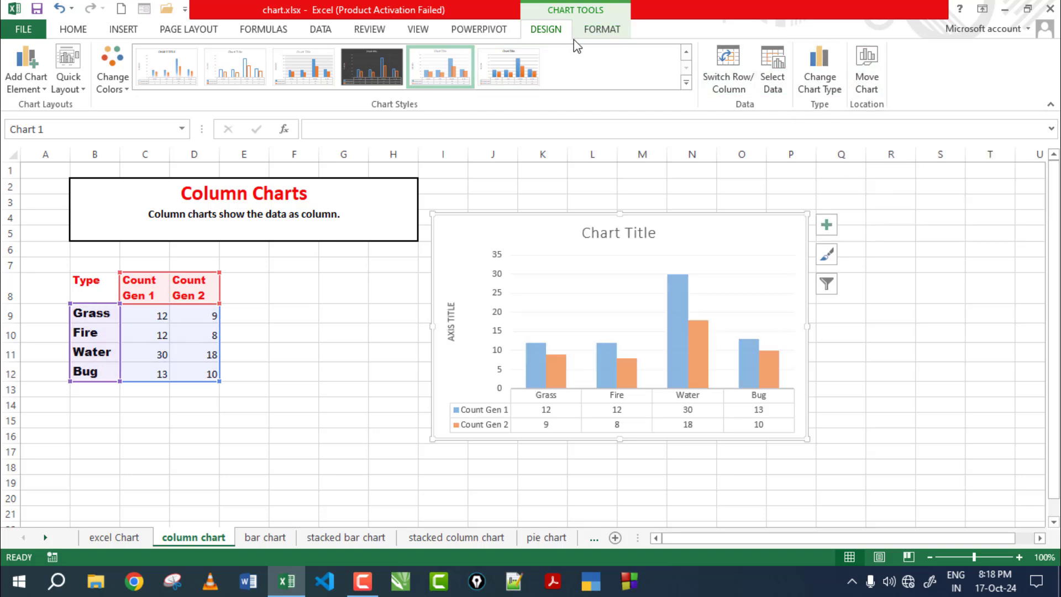
Step: Increase the chart's height to 3.2 inches
{"action": "left_click", "coordinate": [601, 30]}
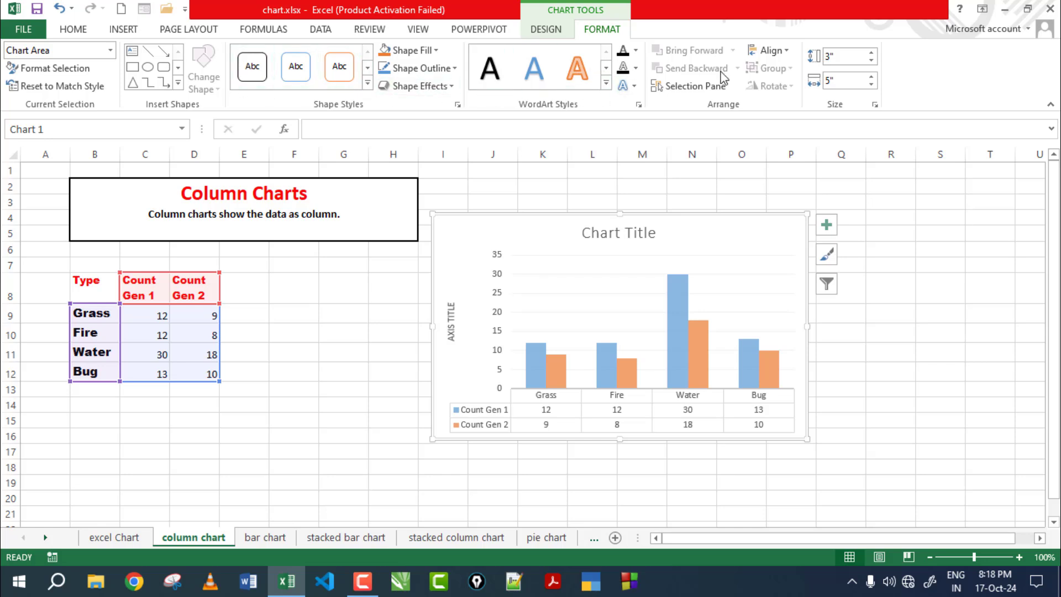
{"action": "left_click", "coordinate": [871, 53]}
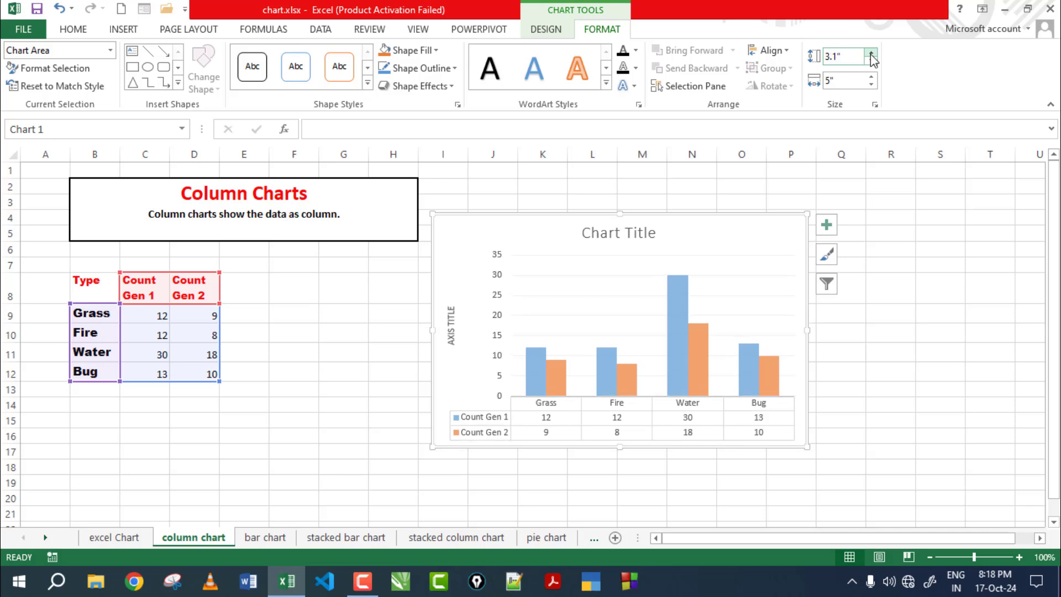
{"action": "left_click", "coordinate": [872, 53]}
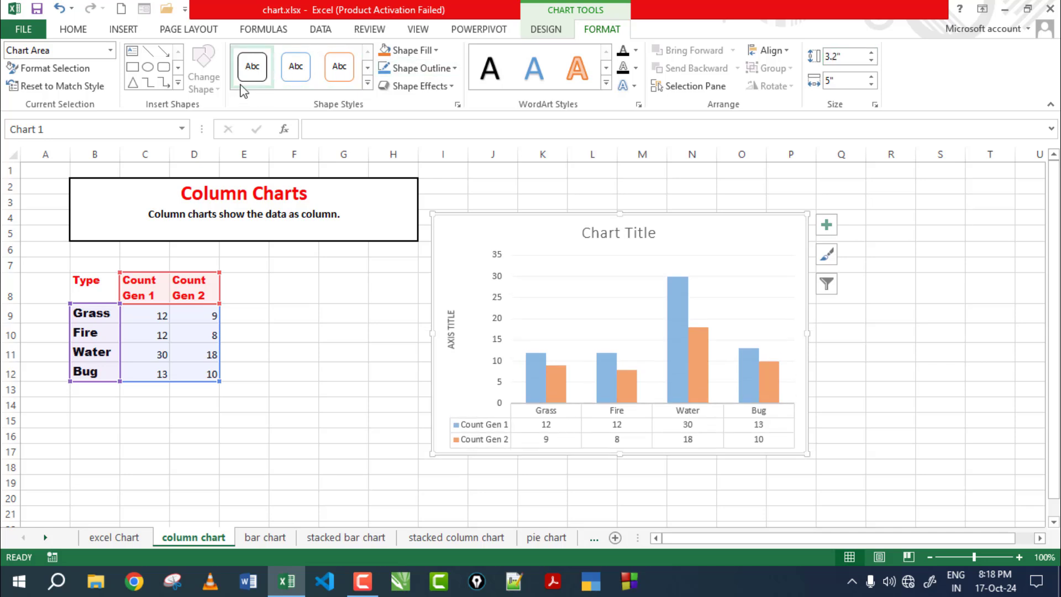
Step: Open the chart area's fill options, try pattern, texture, solid and no fill, and return it to Automatic
{"action": "left_click", "coordinate": [55, 68]}
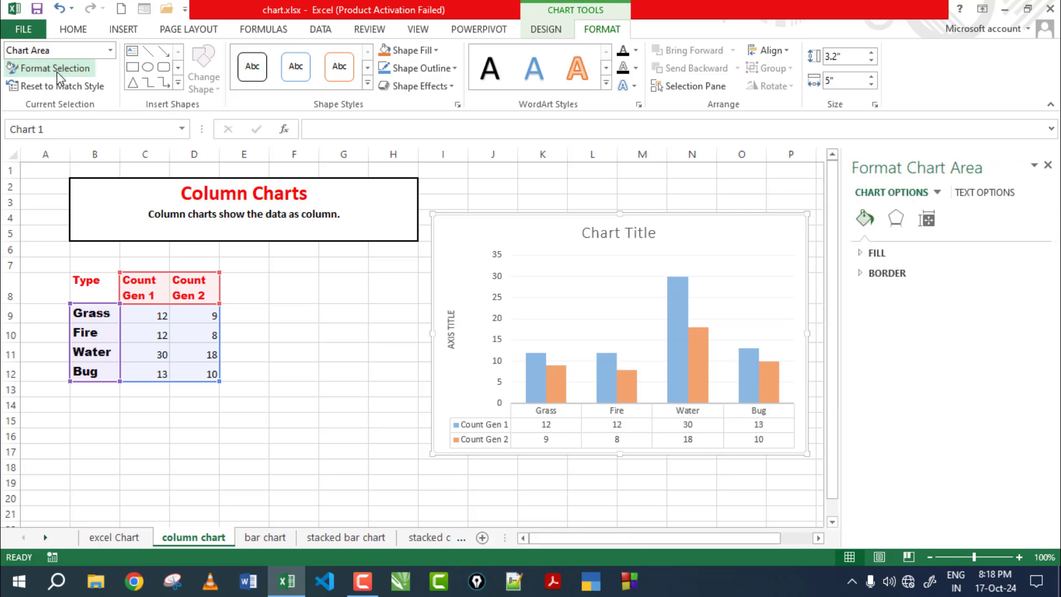
{"action": "left_click", "coordinate": [872, 253]}
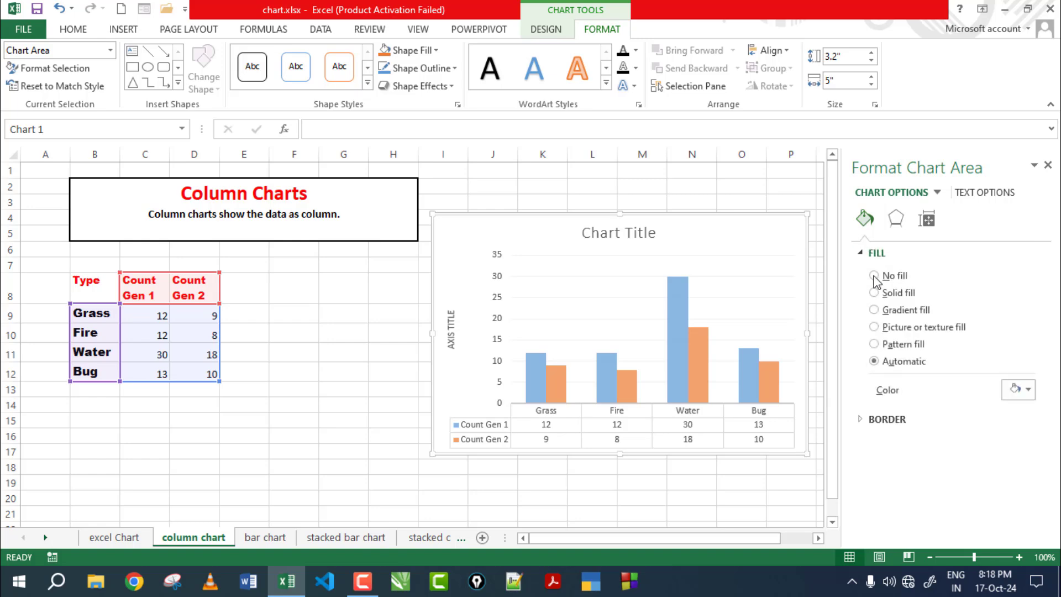
{"action": "left_click", "coordinate": [896, 345]}
{"action": "left_click", "coordinate": [898, 328]}
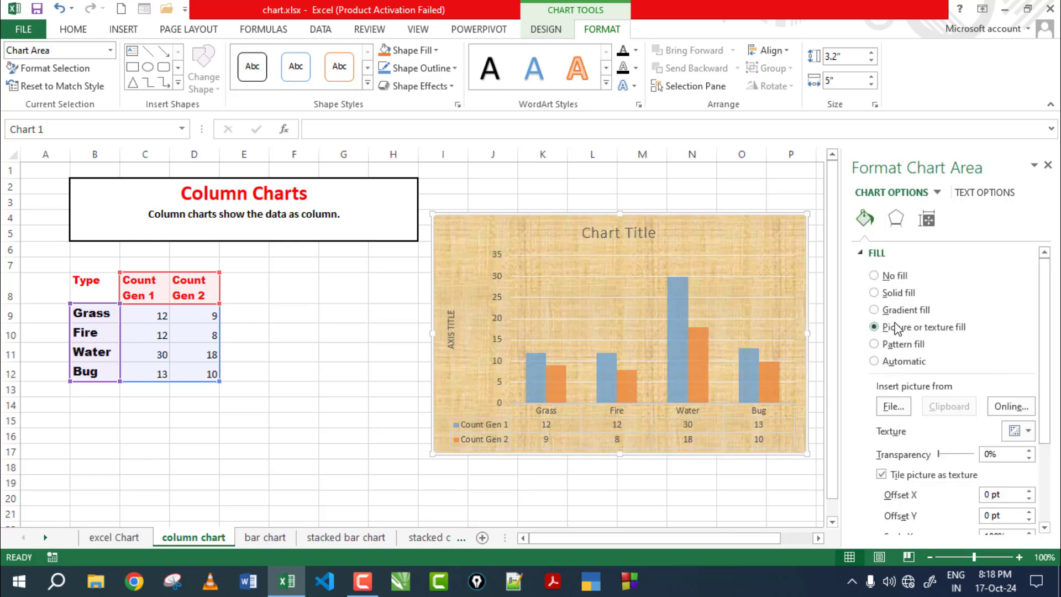
{"action": "left_click", "coordinate": [895, 296]}
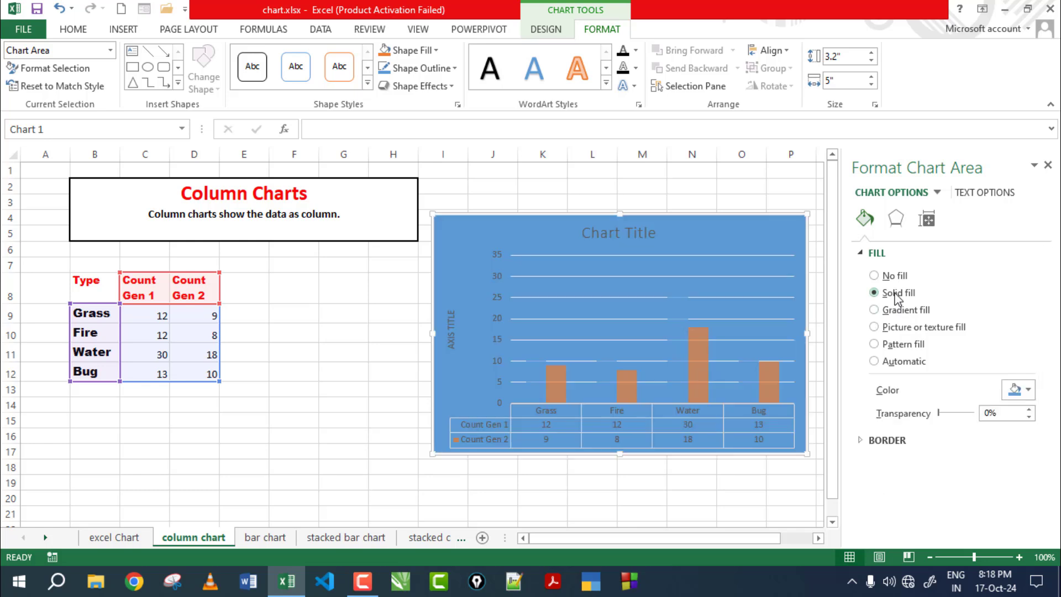
{"action": "left_click", "coordinate": [895, 365]}
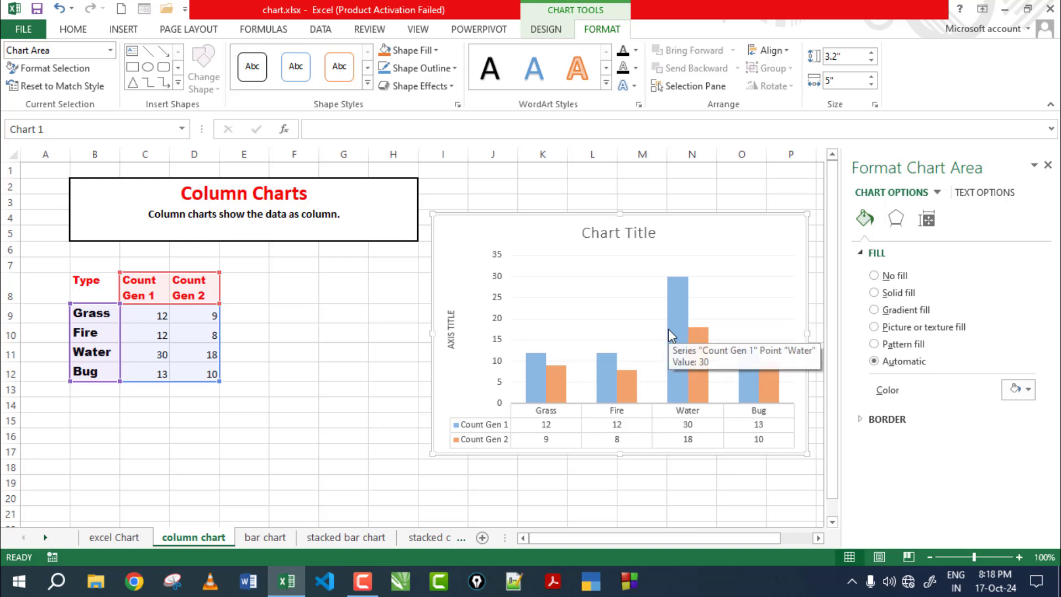
{"action": "left_click", "coordinate": [891, 276]}
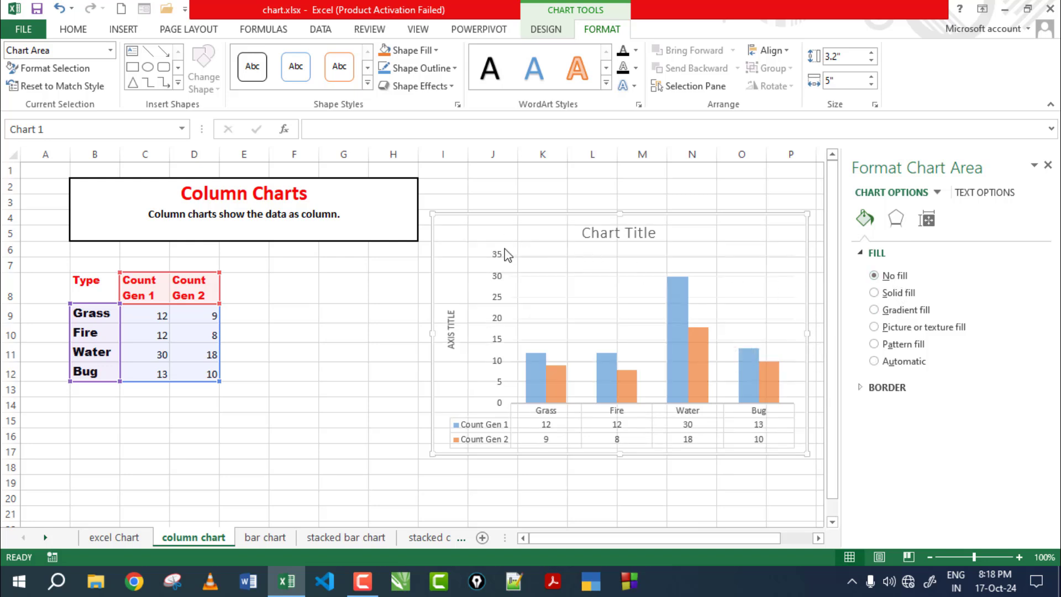
{"action": "left_click", "coordinate": [899, 363]}
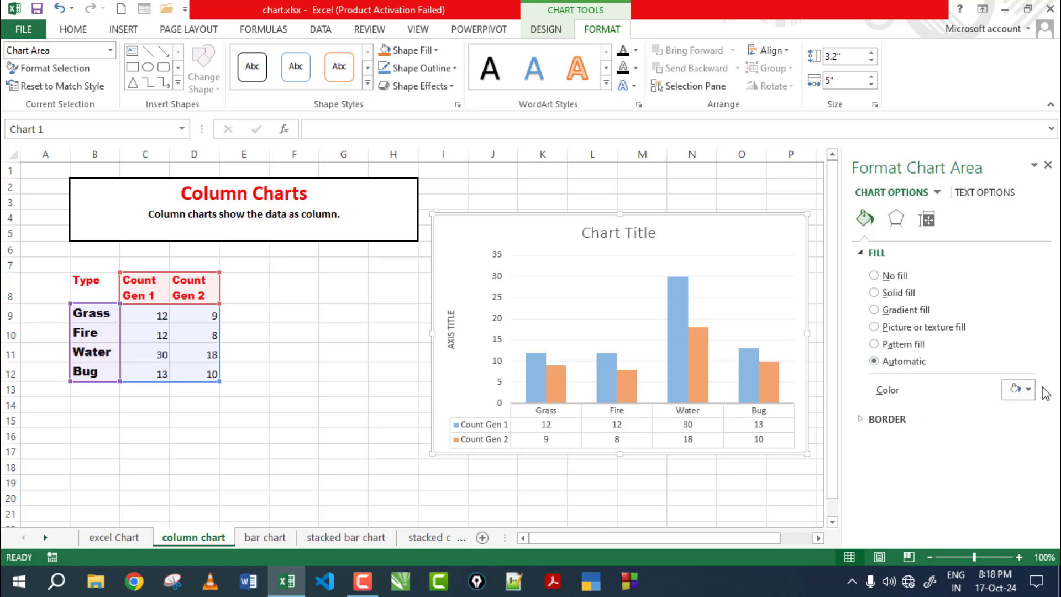
Step: Try a grey solid fill with 49% transparency on the chart area and restore the Automatic fill
{"action": "left_click", "coordinate": [1026, 390]}
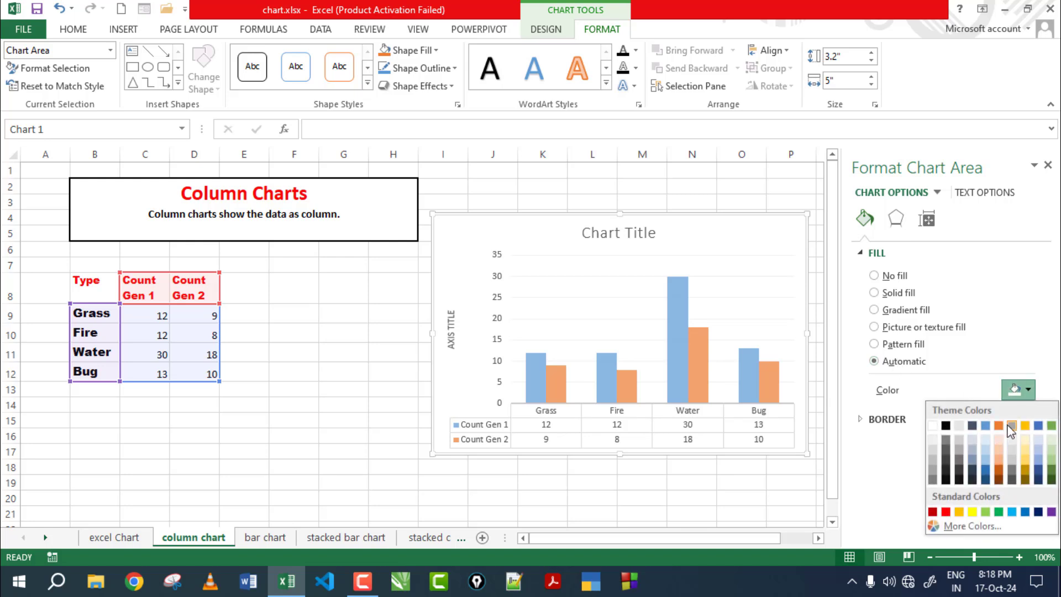
{"action": "left_click", "coordinate": [1011, 425]}
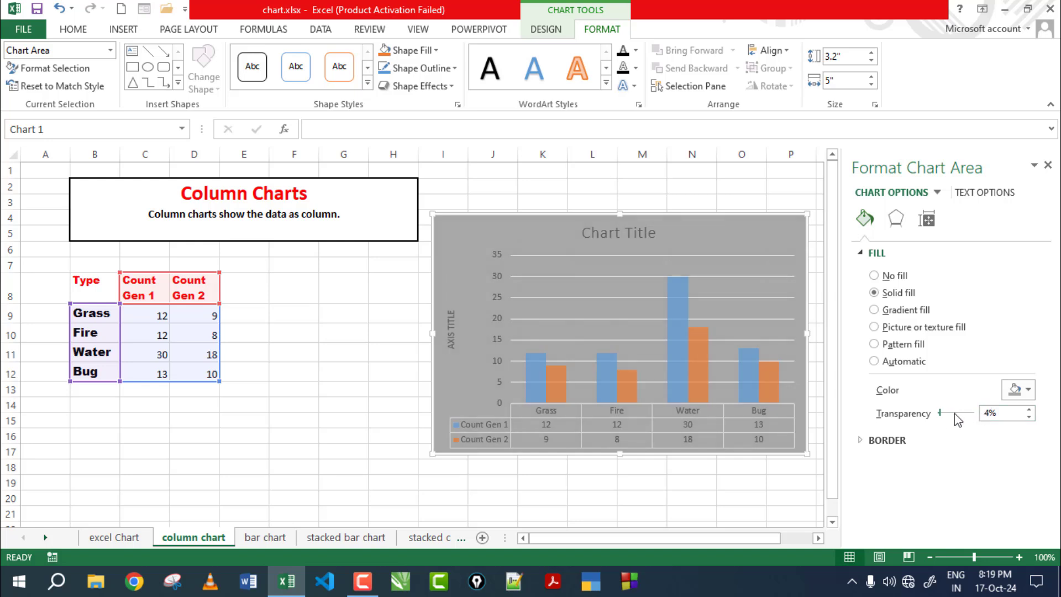
{"action": "left_click", "coordinate": [954, 413]}
{"action": "left_click_drag", "start_coordinate": [941, 414], "coordinate": [956, 415]}
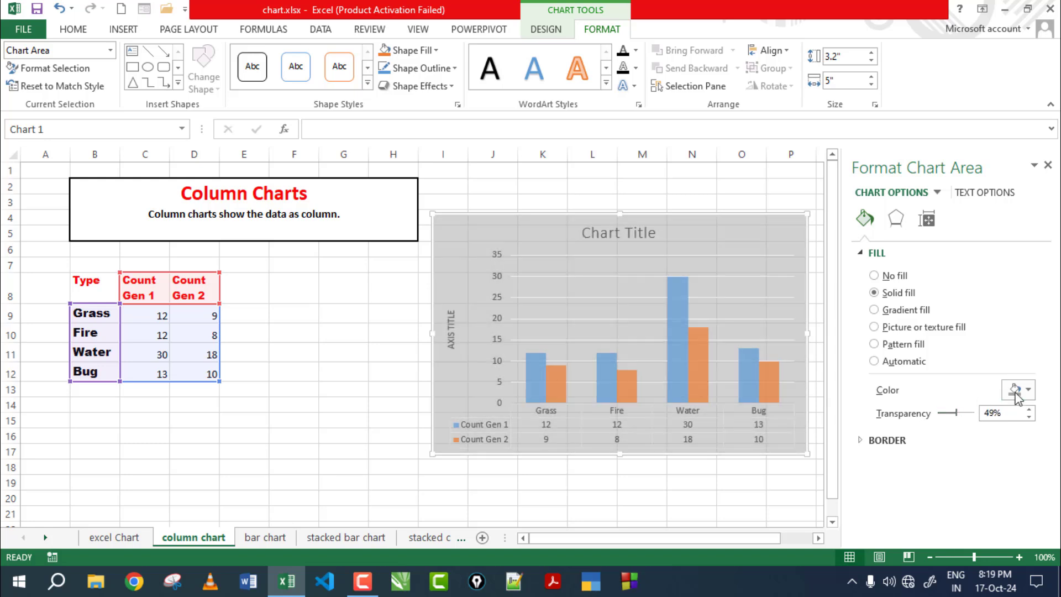
{"action": "left_click", "coordinate": [910, 363]}
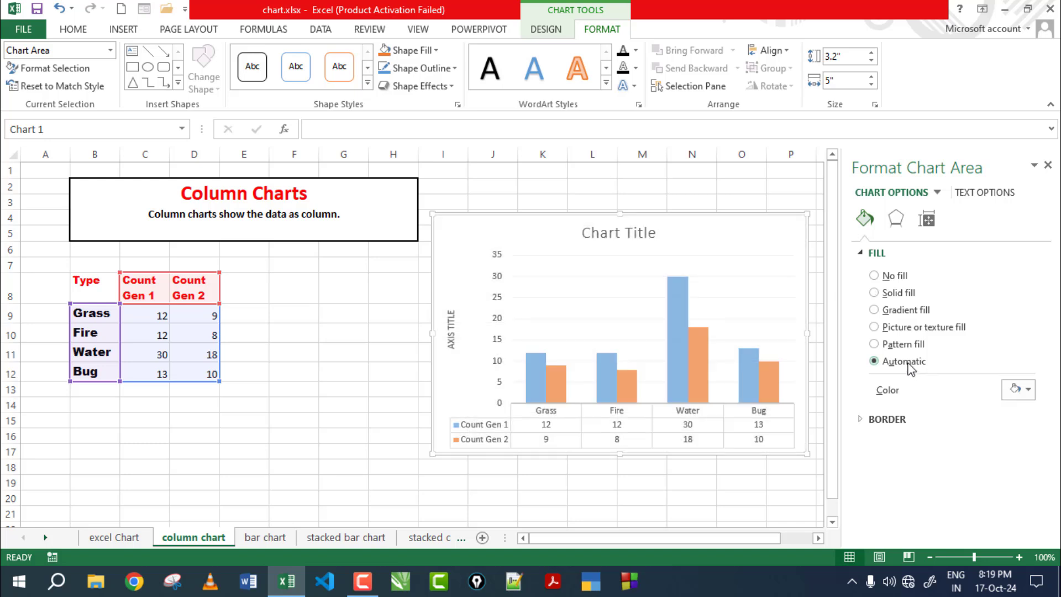
Step: Give the chart area a red solid-line border with 1% transparency
{"action": "left_click", "coordinate": [887, 420]}
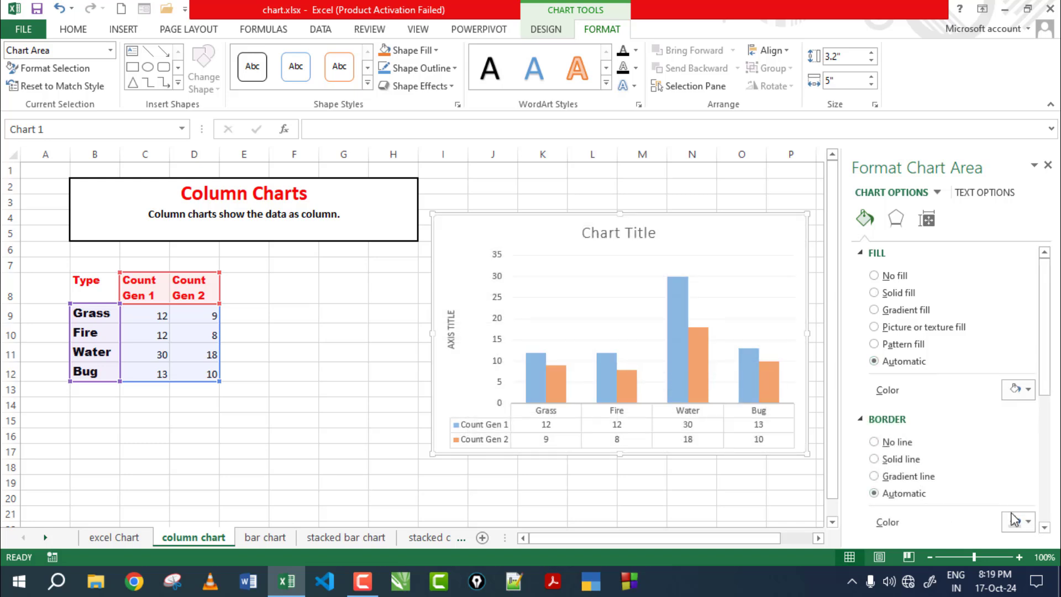
{"action": "left_click_drag", "start_coordinate": [1049, 391], "coordinate": [1048, 479]}
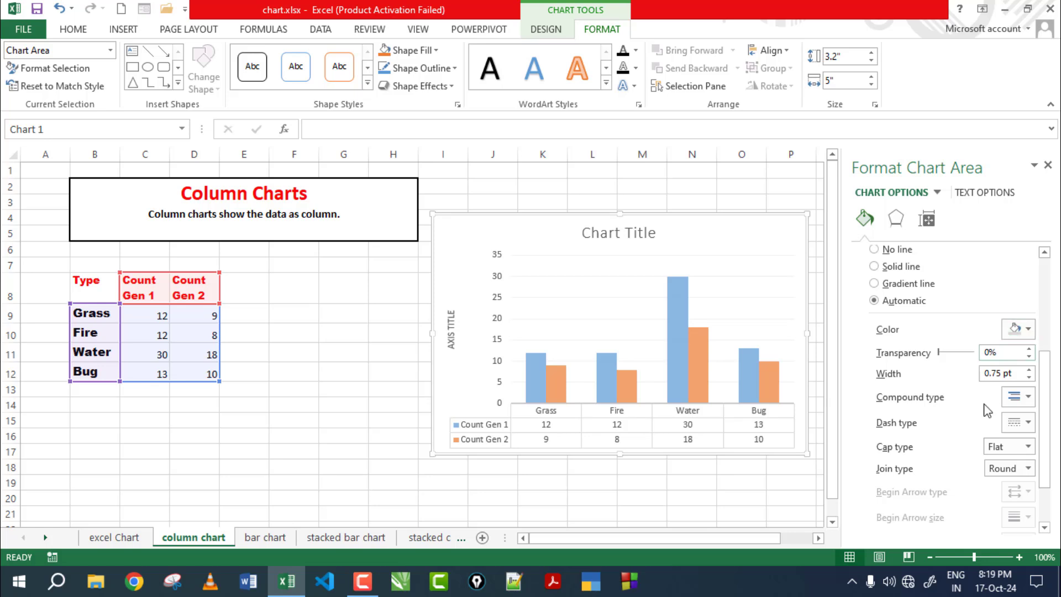
{"action": "key", "text": "Escape"}
{"action": "left_click", "coordinate": [717, 218]}
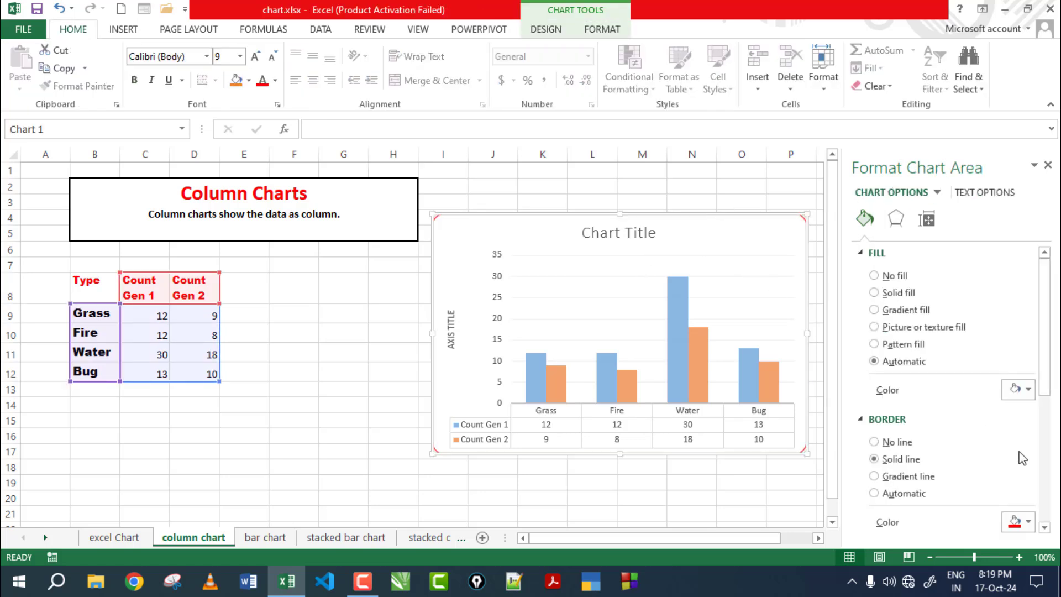
{"action": "scroll", "coordinate": [1039, 362], "scroll_direction": "down", "scroll_amount": 3}
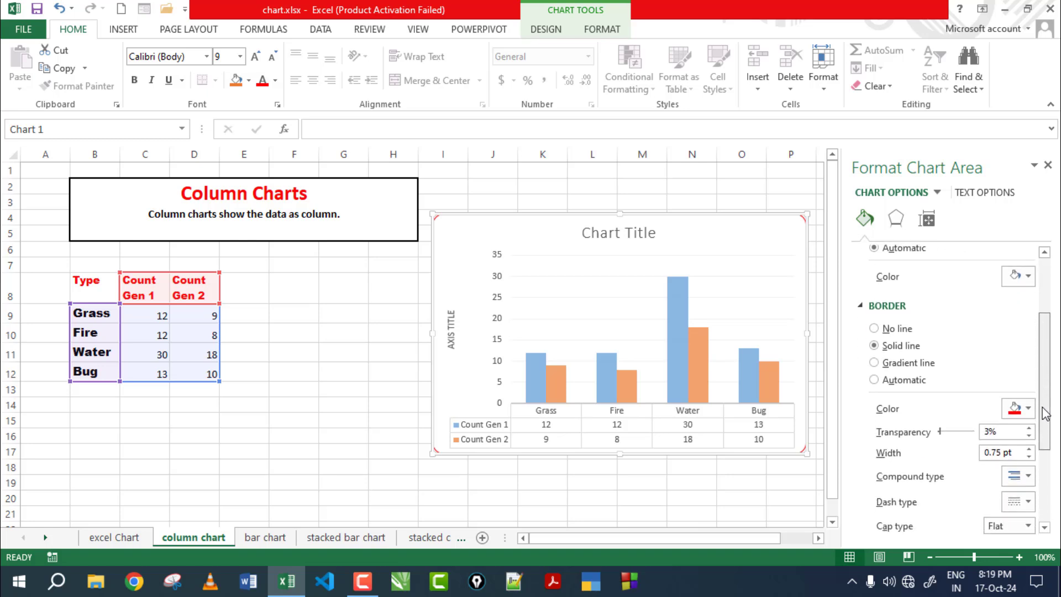
{"action": "left_click", "coordinate": [903, 349]}
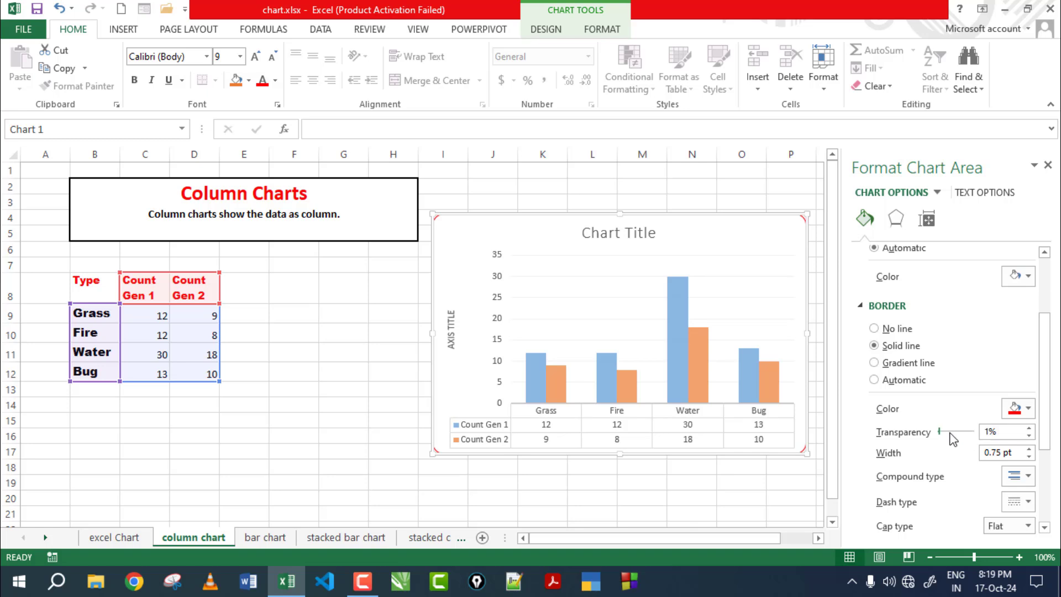
Step: Review the compound line types and other line settings of the chart area's border, and deselect the chart
{"action": "scroll", "coordinate": [1047, 420], "scroll_direction": "down", "scroll_amount": 3}
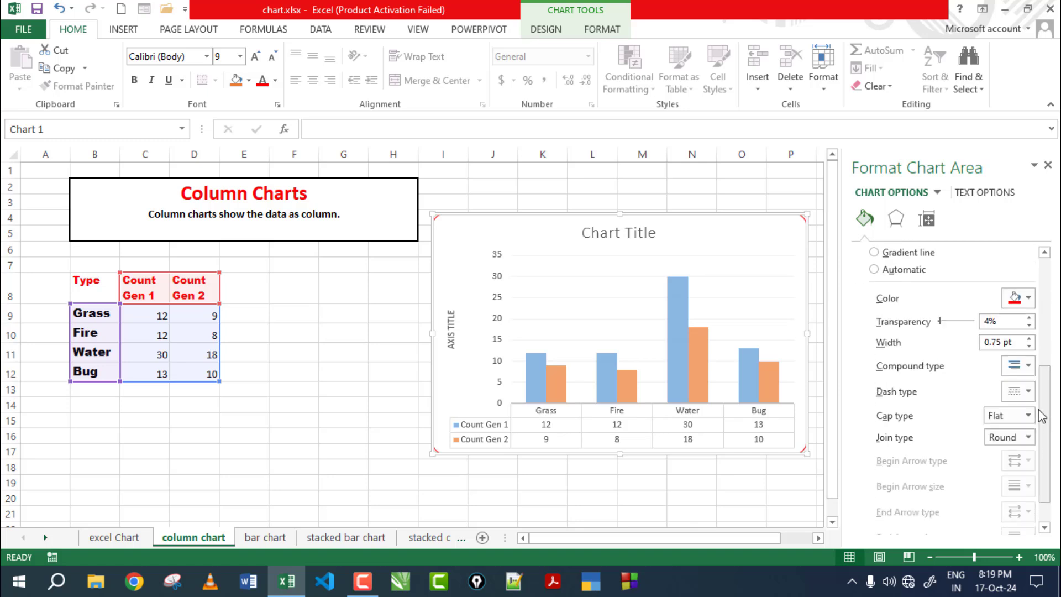
{"action": "left_click", "coordinate": [1027, 366]}
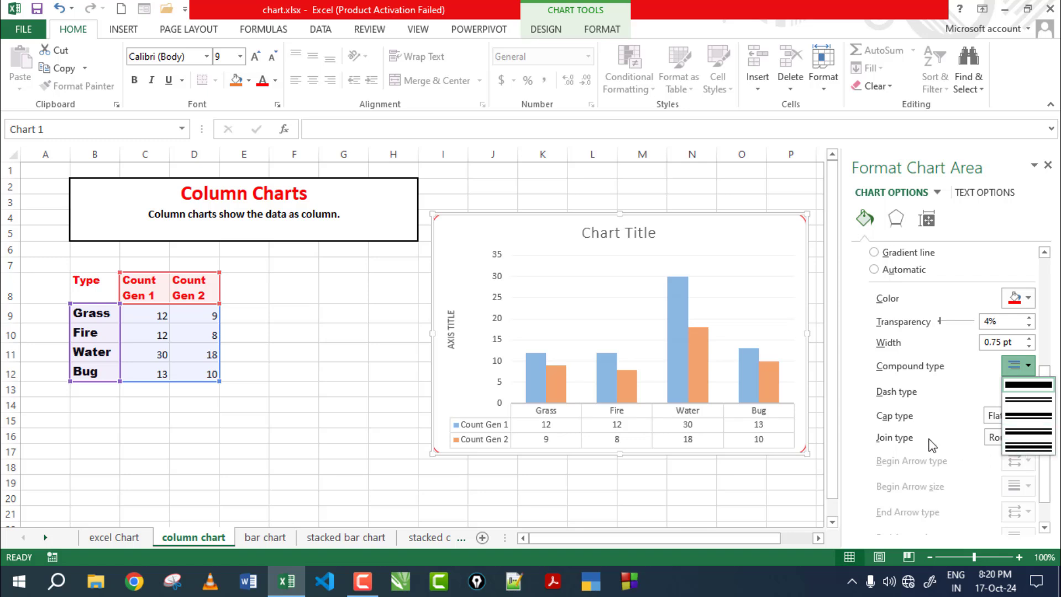
{"action": "left_click", "coordinate": [907, 439]}
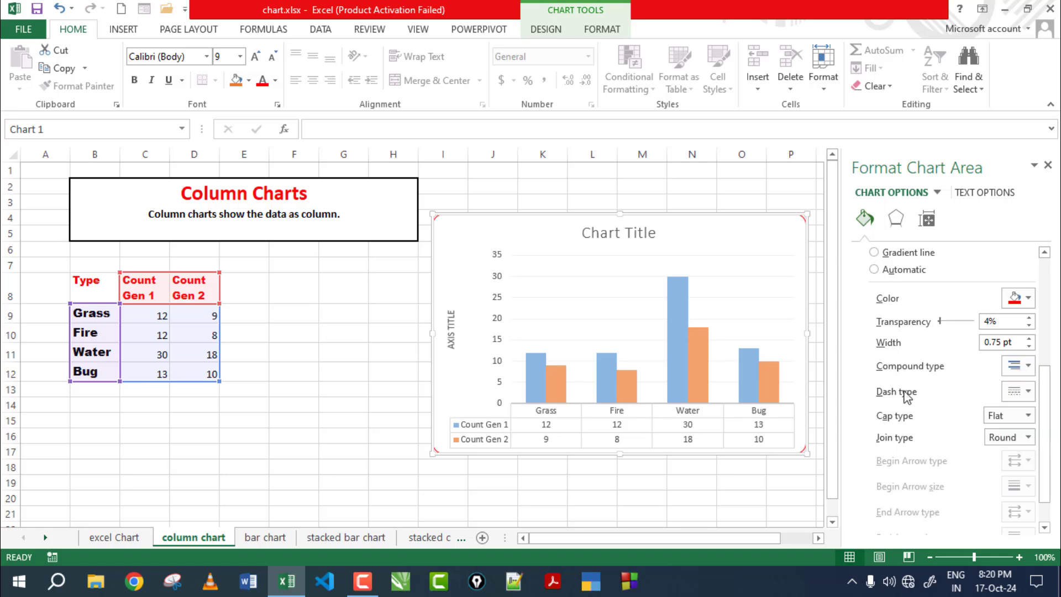
{"action": "left_click", "coordinate": [364, 384]}
{"action": "left_click", "coordinate": [408, 337]}
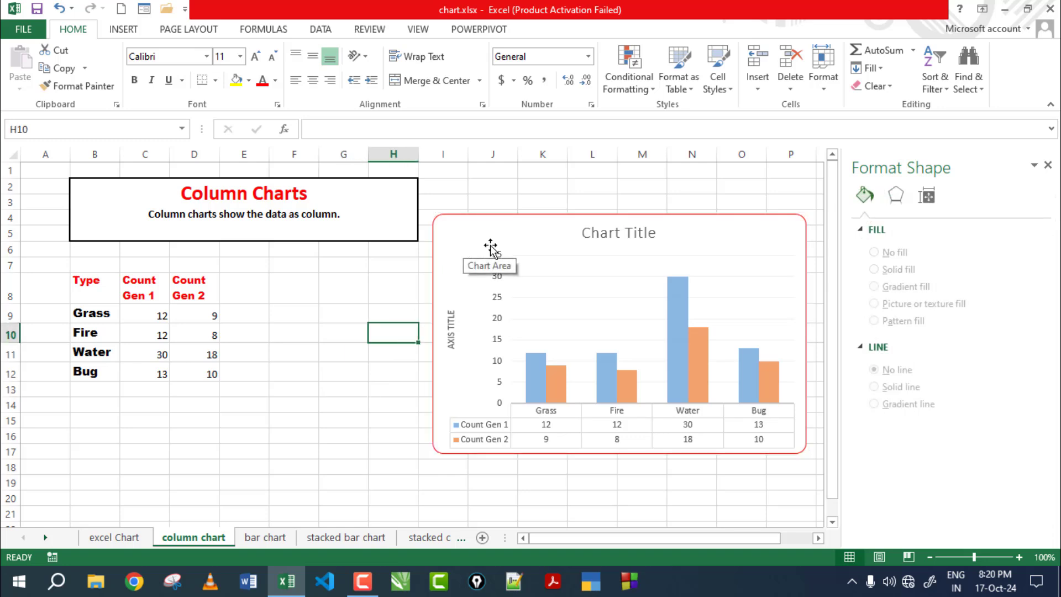
Step: Add a shadow with 8% transparency to the column chart's chart area through its effects settings
{"action": "left_click", "coordinate": [896, 197]}
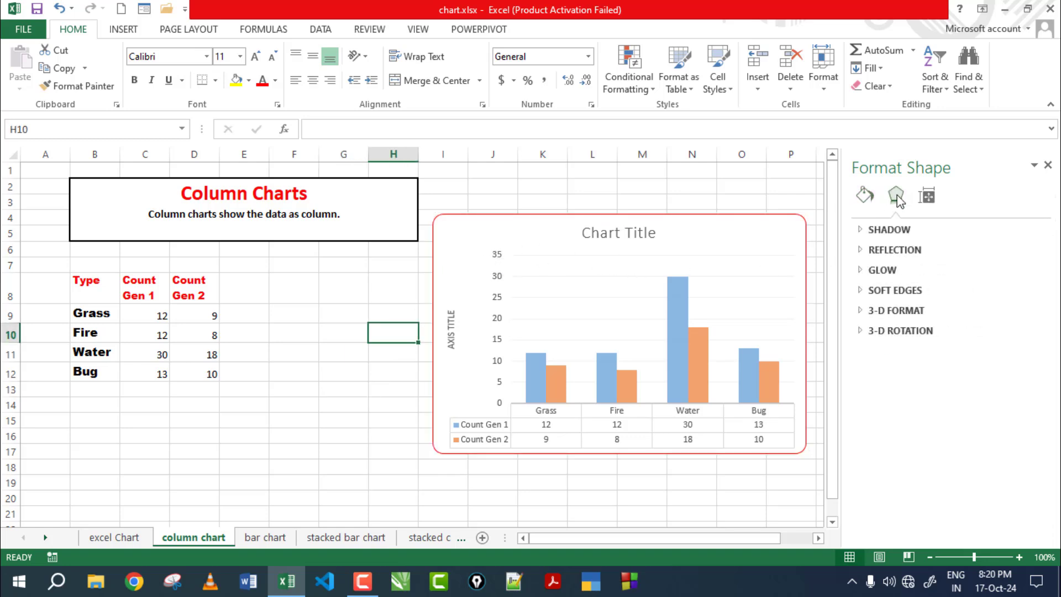
{"action": "left_click", "coordinate": [889, 230]}
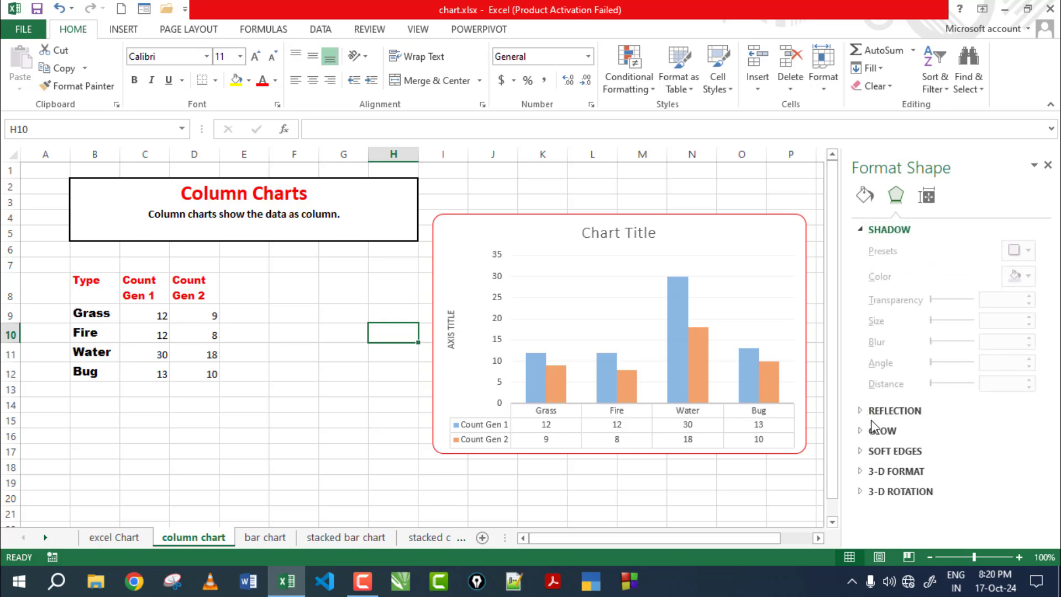
{"action": "left_click", "coordinate": [883, 431]}
{"action": "left_click", "coordinate": [753, 472]}
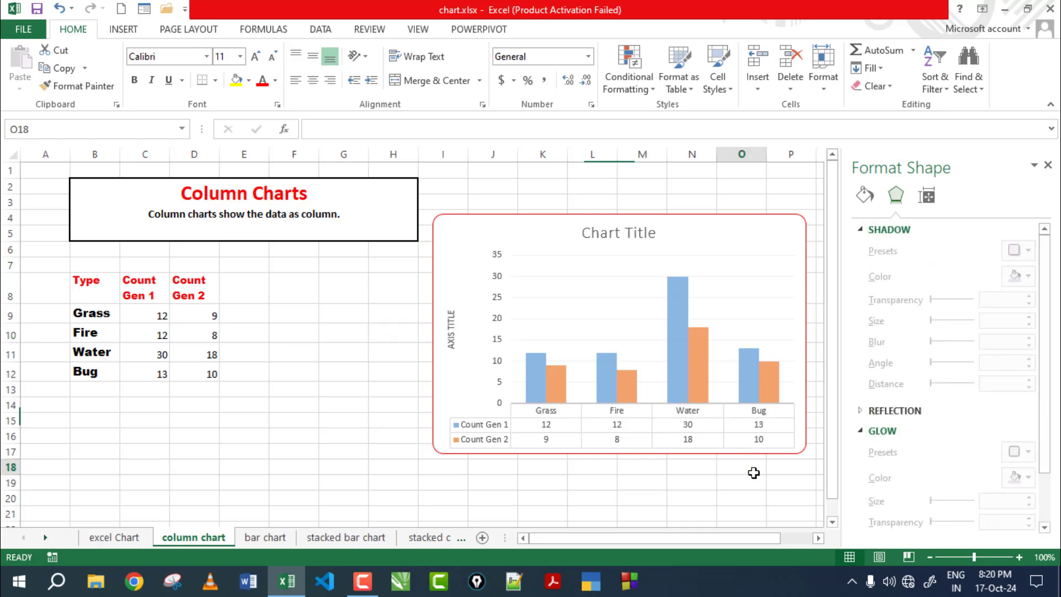
{"action": "left_click", "coordinate": [747, 288]}
{"action": "left_click", "coordinate": [754, 211]}
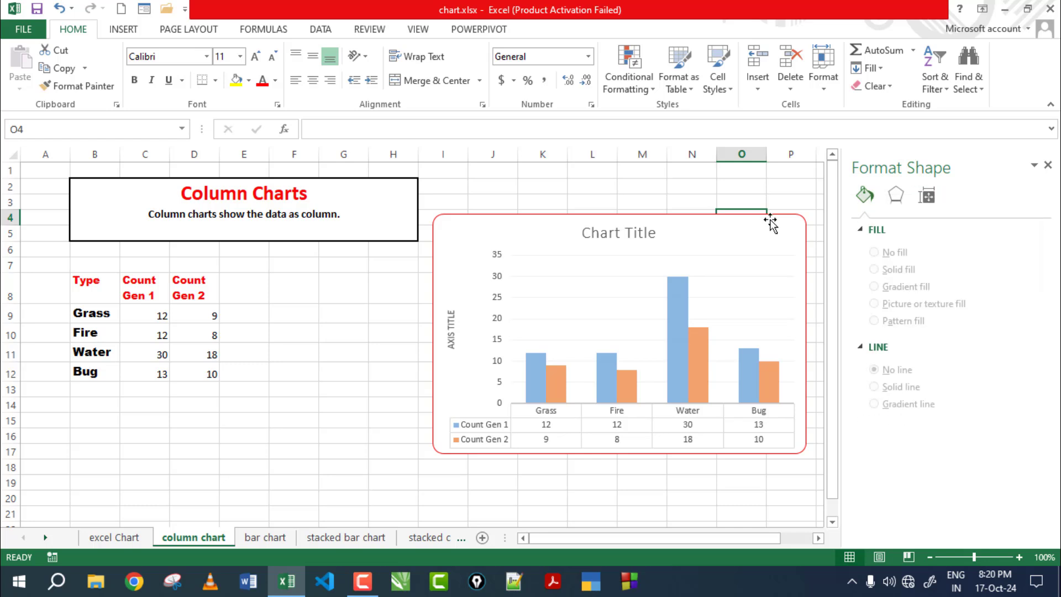
{"action": "left_click", "coordinate": [701, 217]}
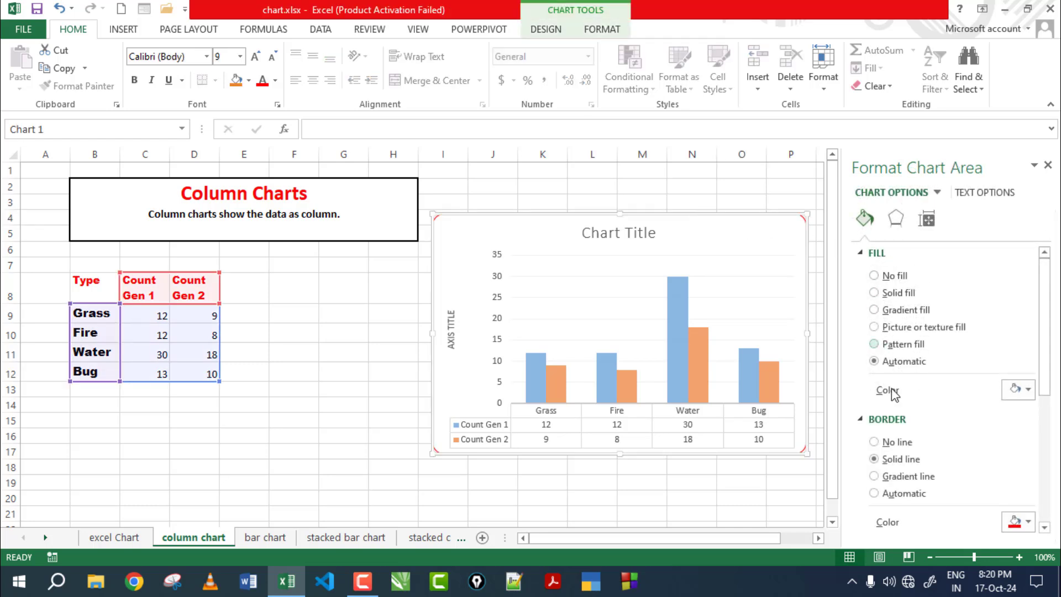
{"action": "left_click", "coordinate": [896, 219]}
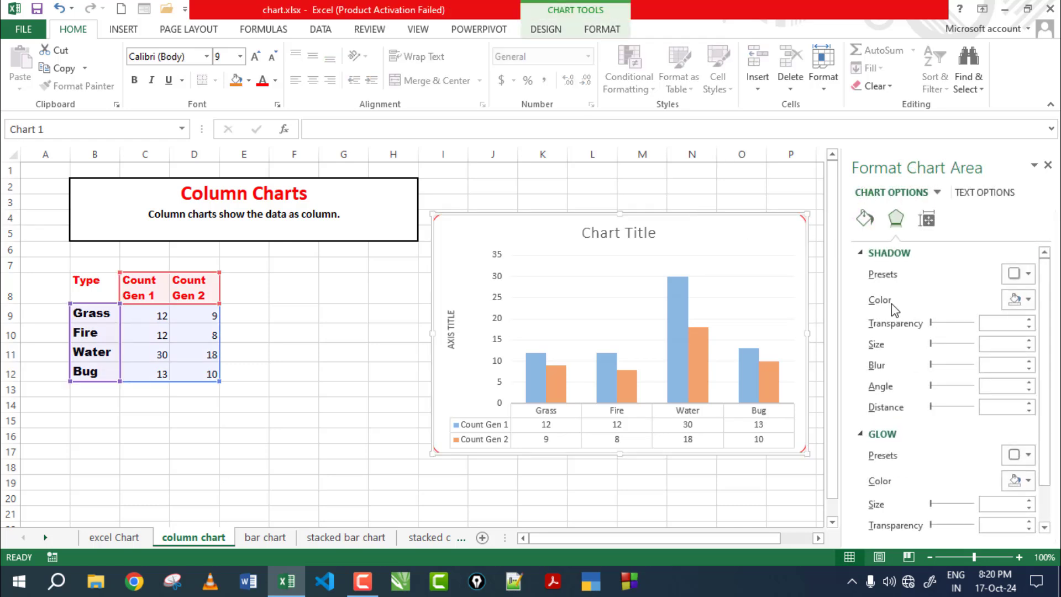
{"action": "left_click", "coordinate": [932, 323]}
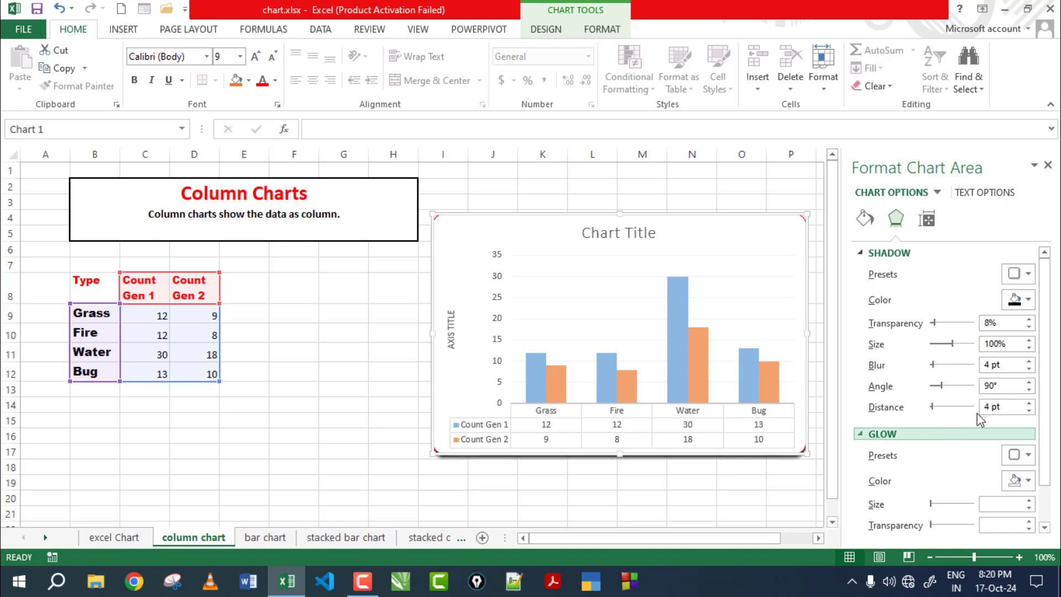
{"action": "left_click_drag", "start_coordinate": [1045, 336], "coordinate": [1042, 392]}
{"action": "scroll", "coordinate": [1042, 396], "scroll_direction": "up", "scroll_amount": 3}
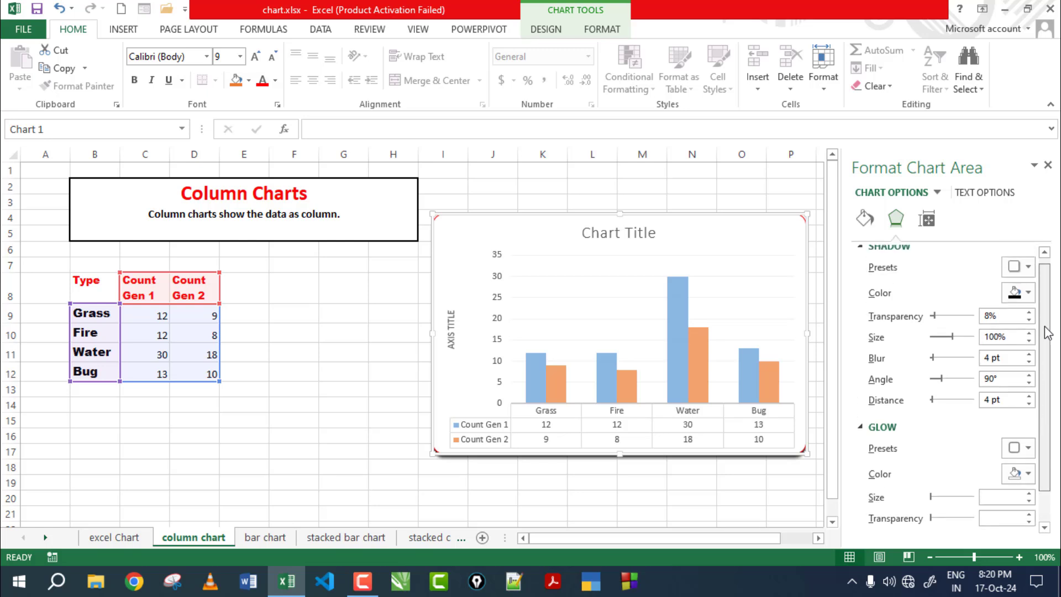
Step: Open the chart area's properties and size settings and reduce the chart's height to 2.5 inches
{"action": "left_click", "coordinate": [928, 220]}
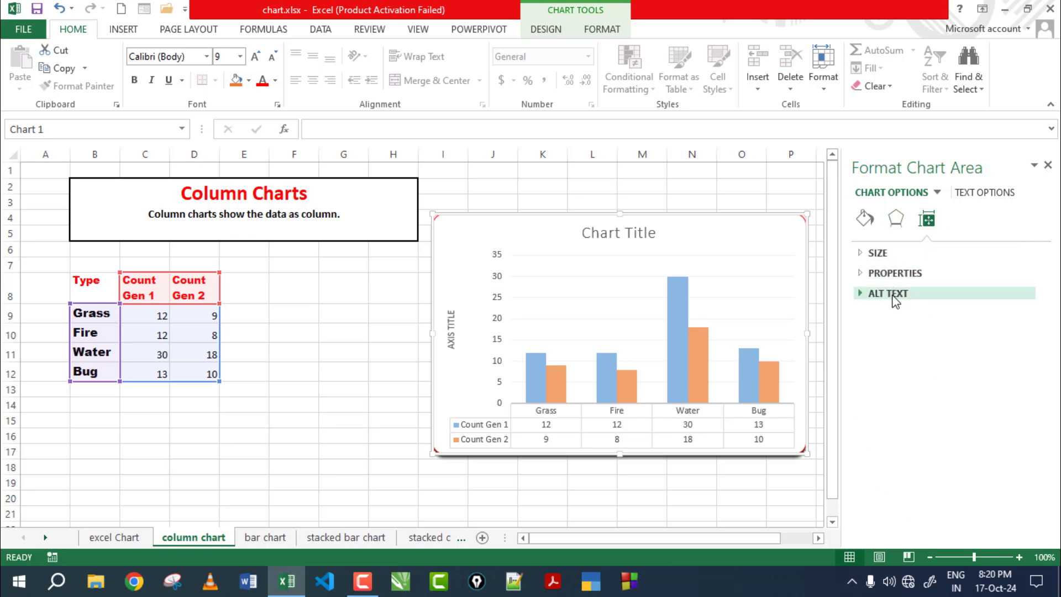
{"action": "left_click", "coordinate": [896, 275]}
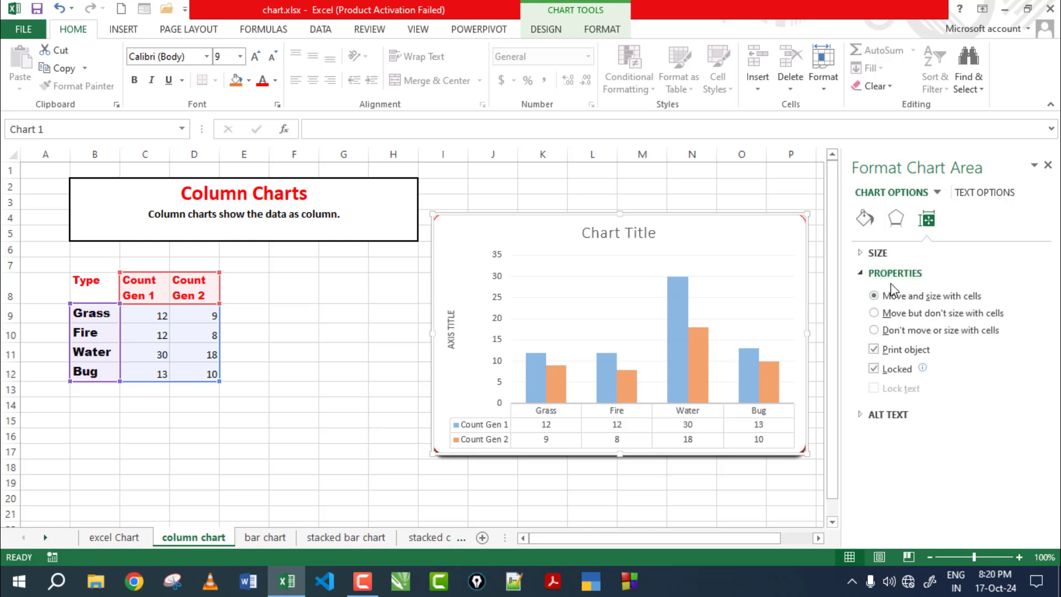
{"action": "left_click", "coordinate": [884, 254]}
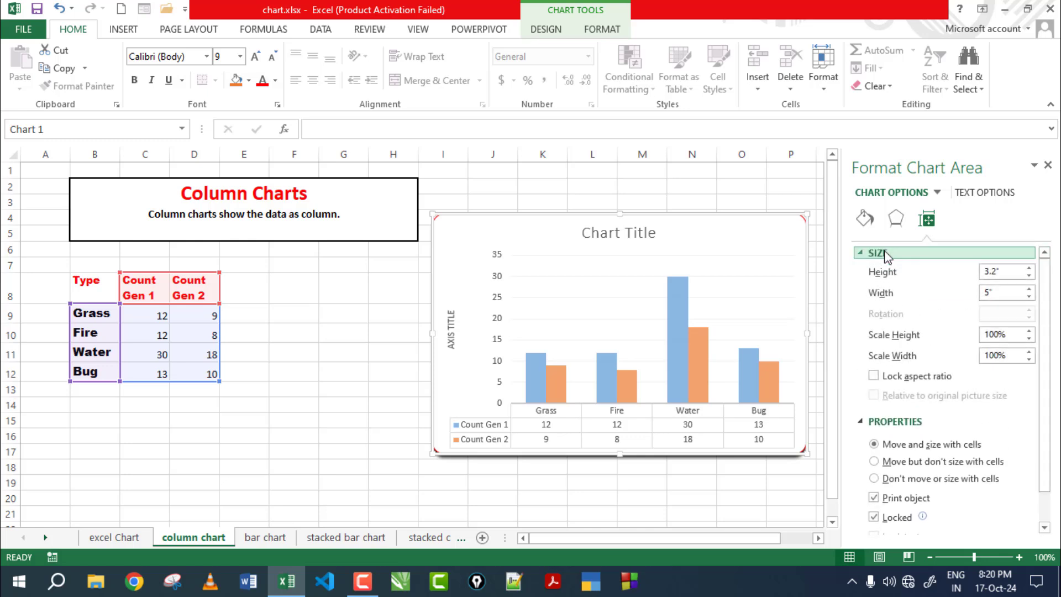
{"action": "left_click", "coordinate": [1030, 274]}
{"action": "left_click", "coordinate": [1029, 274]}
{"action": "left_click", "coordinate": [1030, 274]}
{"action": "left_click", "coordinate": [1030, 274]}
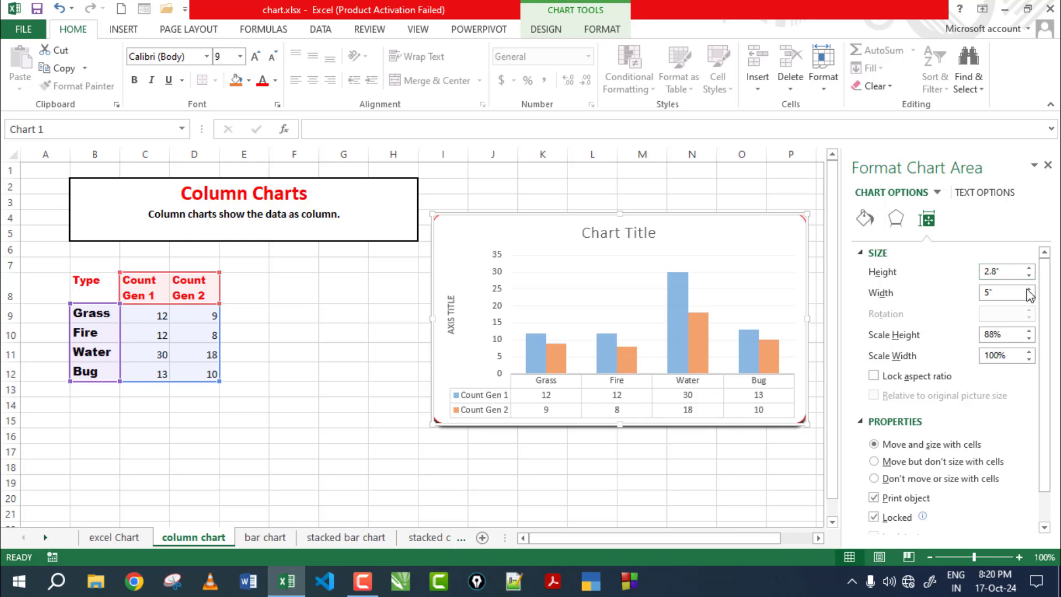
{"action": "left_click", "coordinate": [1029, 274]}
{"action": "left_click", "coordinate": [1029, 274]}
{"action": "left_click", "coordinate": [1029, 275]}
Step: Restore the chart's height to 3.2 inches
{"action": "left_click", "coordinate": [1029, 268]}
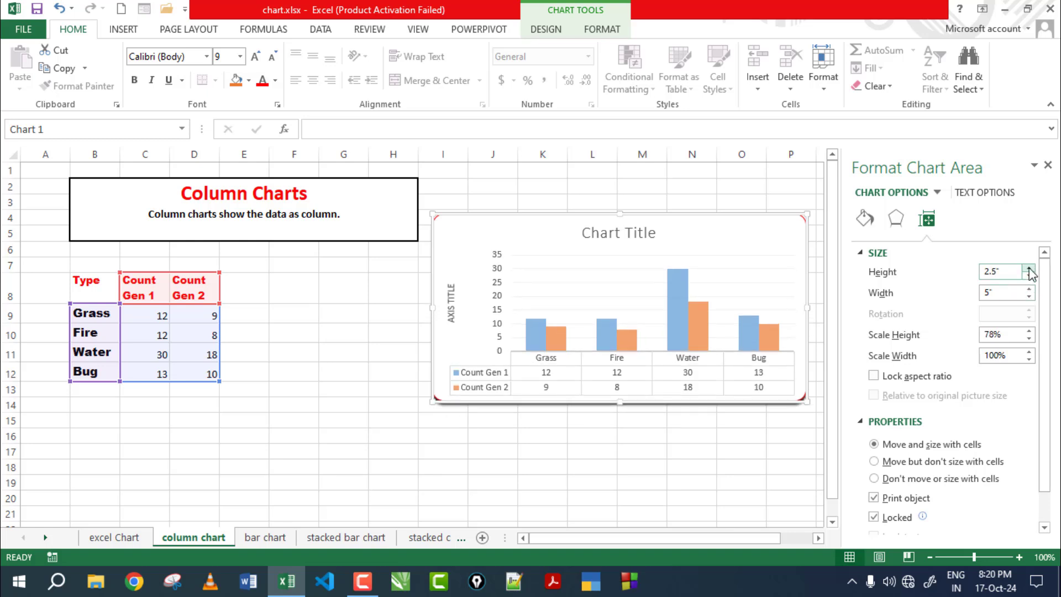
{"action": "left_click", "coordinate": [1030, 268]}
{"action": "left_click", "coordinate": [1029, 268]}
{"action": "left_click", "coordinate": [1029, 268]}
{"action": "left_click", "coordinate": [1029, 268]}
{"action": "left_click", "coordinate": [1029, 268]}
{"action": "left_click", "coordinate": [1030, 268]}
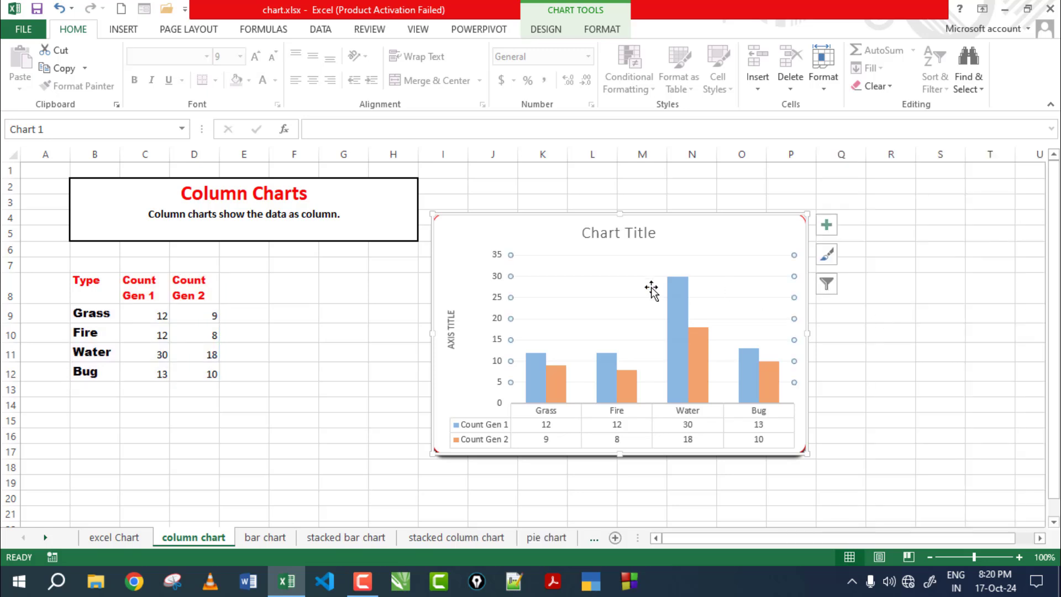
Step: Open the column chart's format selection settings, switch the selected element to Data Table, and close the formatting pane
{"action": "left_click", "coordinate": [312, 326]}
{"action": "left_click", "coordinate": [630, 257]}
{"action": "left_click", "coordinate": [602, 213]}
{"action": "left_click", "coordinate": [555, 33]}
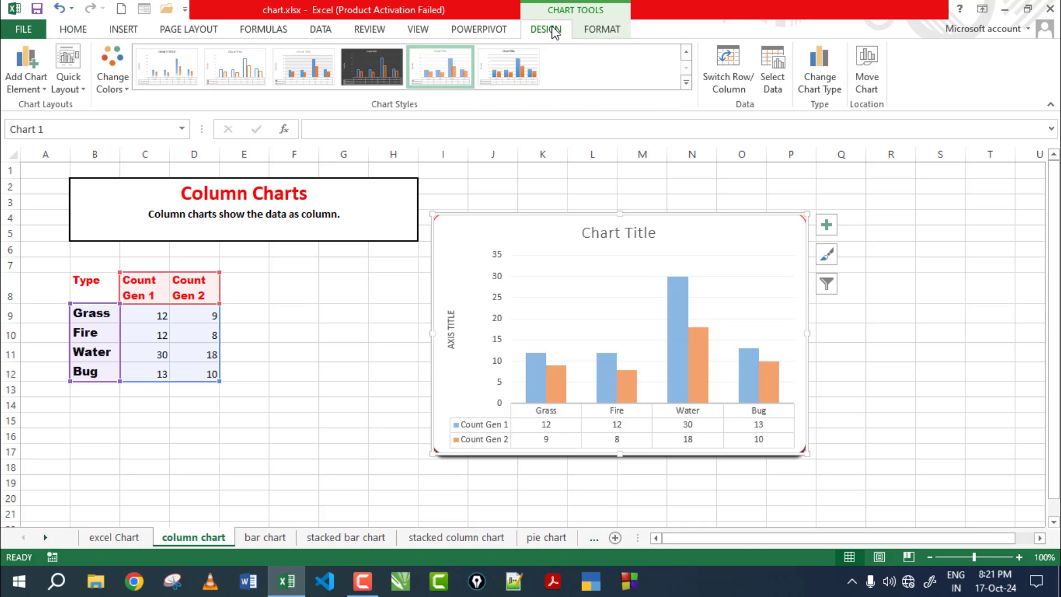
{"action": "left_click", "coordinate": [598, 31]}
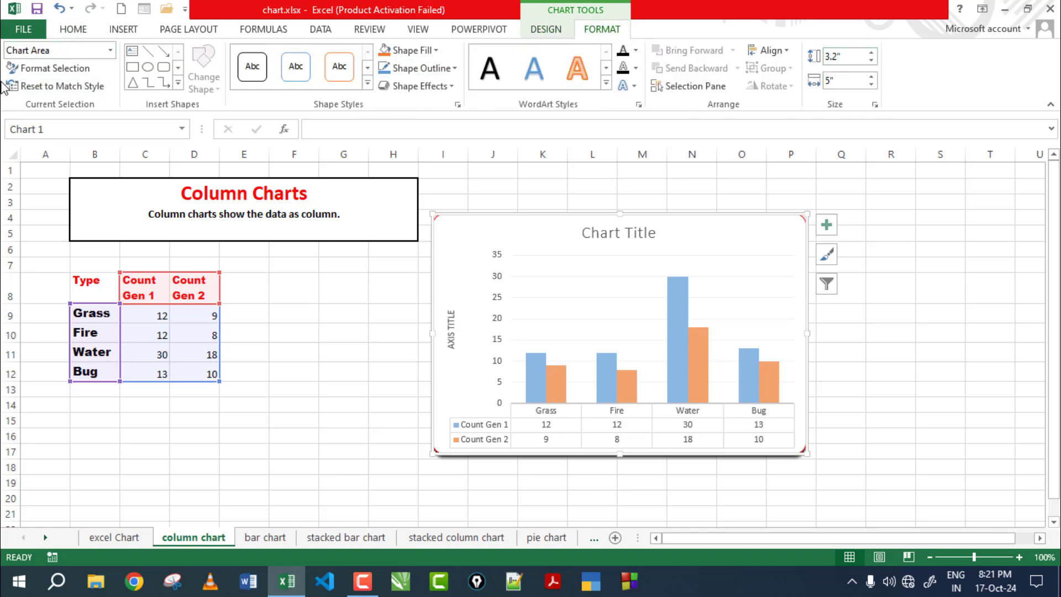
{"action": "left_click", "coordinate": [61, 72]}
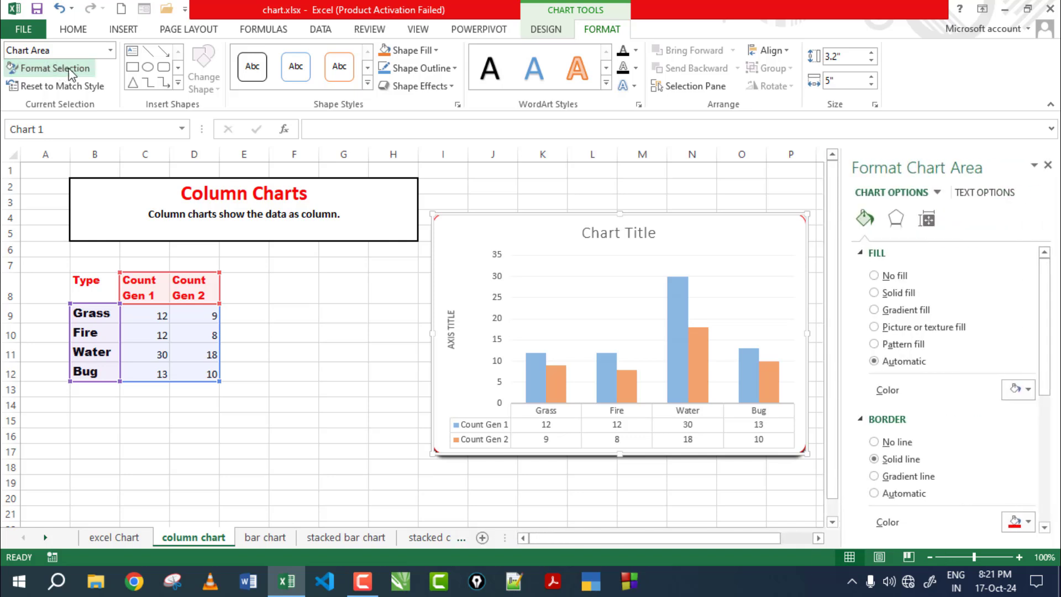
{"action": "left_click", "coordinate": [110, 51]}
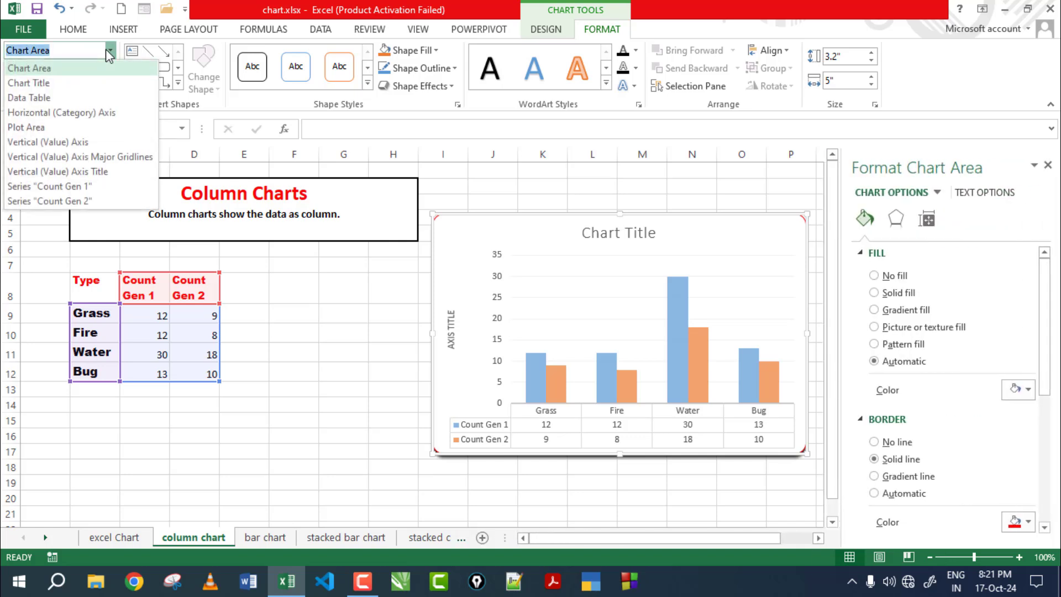
{"action": "left_click", "coordinate": [69, 99]}
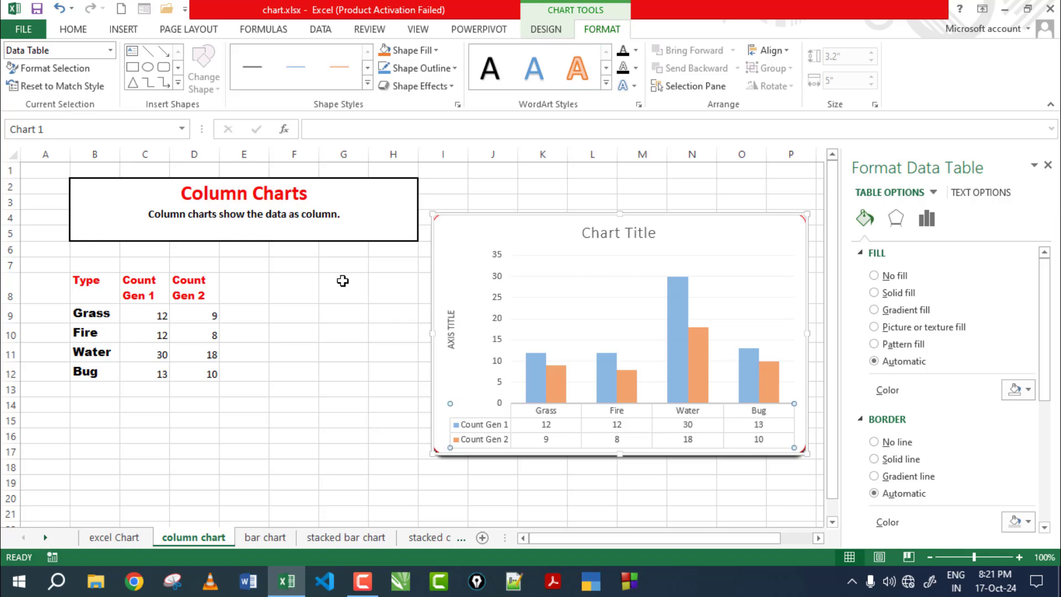
{"action": "left_click", "coordinate": [1049, 165]}
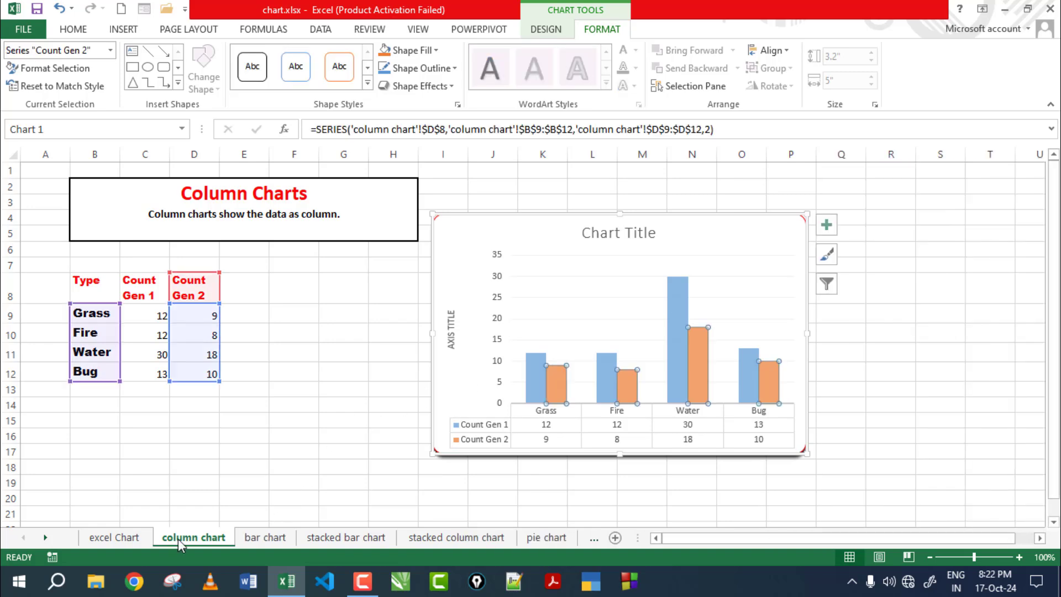
Step: Switch to the bar chart sheet and examine the bar chart's design and format options, data filters and styles
{"action": "left_click", "coordinate": [277, 539]}
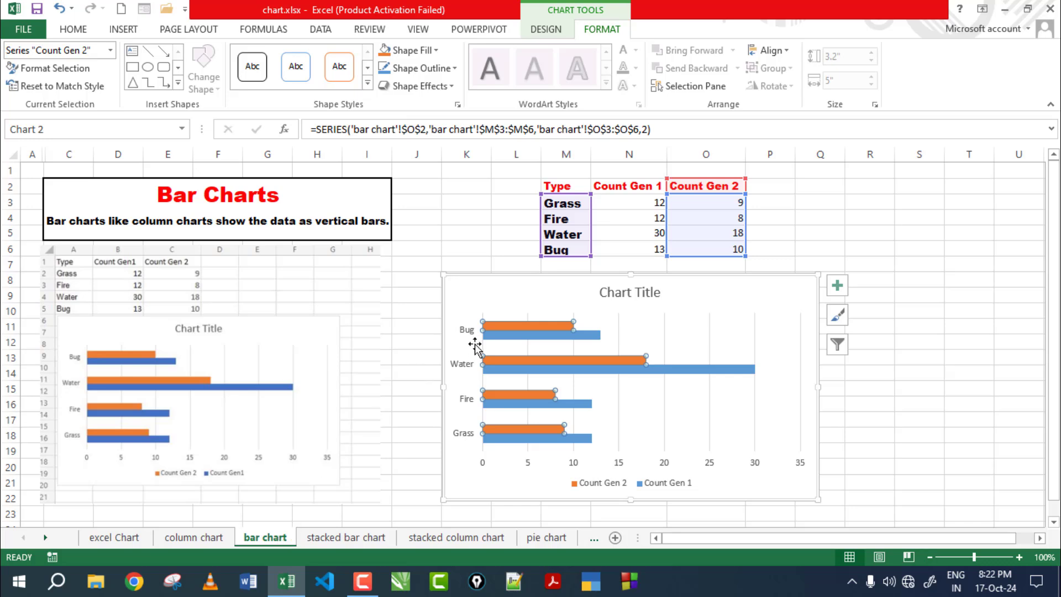
{"action": "left_click", "coordinate": [863, 416]}
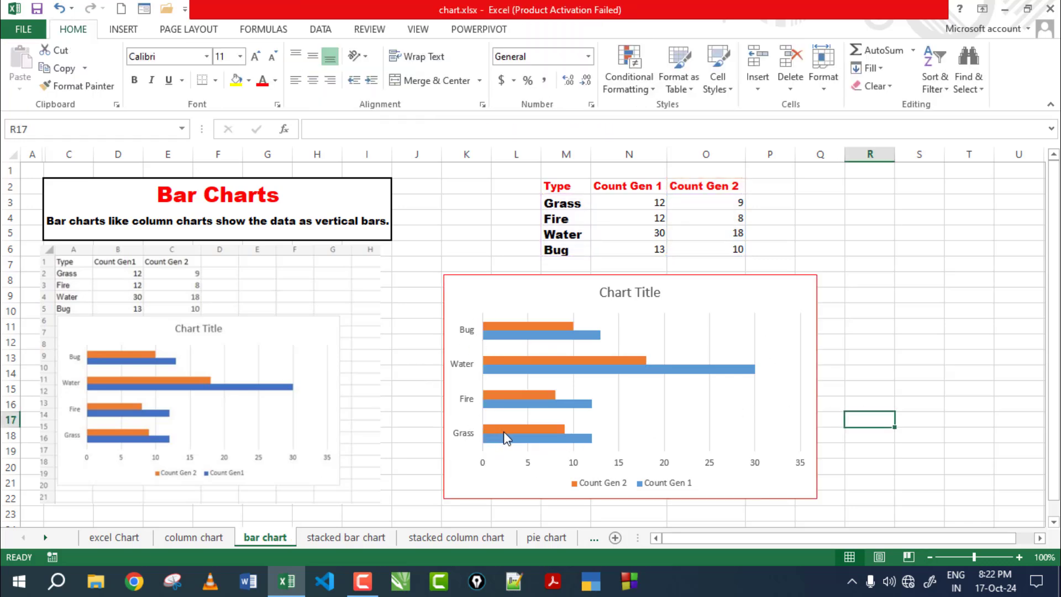
{"action": "mouse_move", "coordinate": [503, 439]}
{"action": "left_click", "coordinate": [507, 283]}
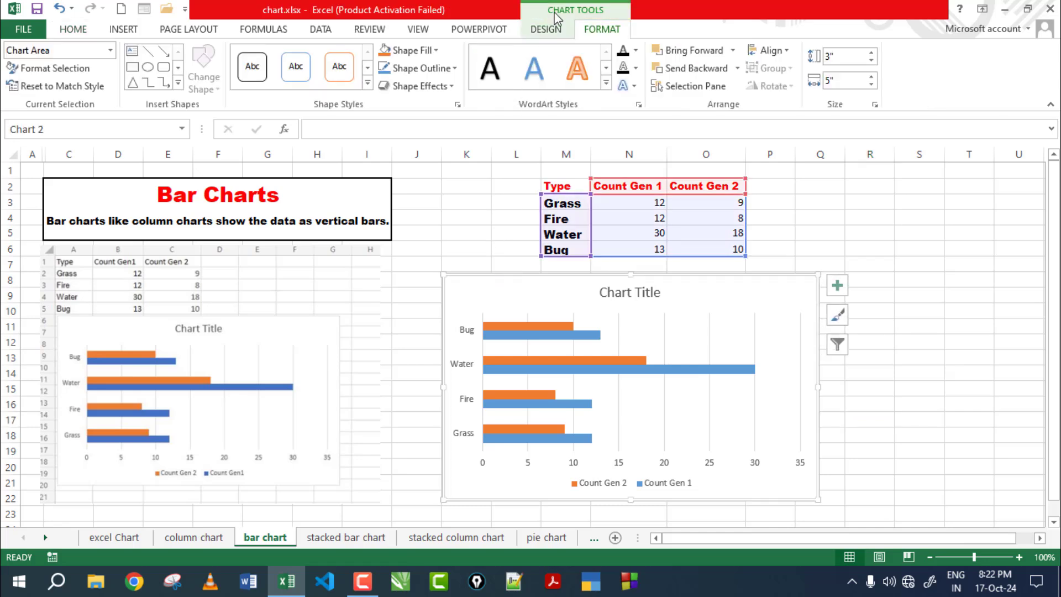
{"action": "left_click", "coordinate": [547, 29]}
{"action": "left_click", "coordinate": [606, 29]}
{"action": "left_click", "coordinate": [838, 344]}
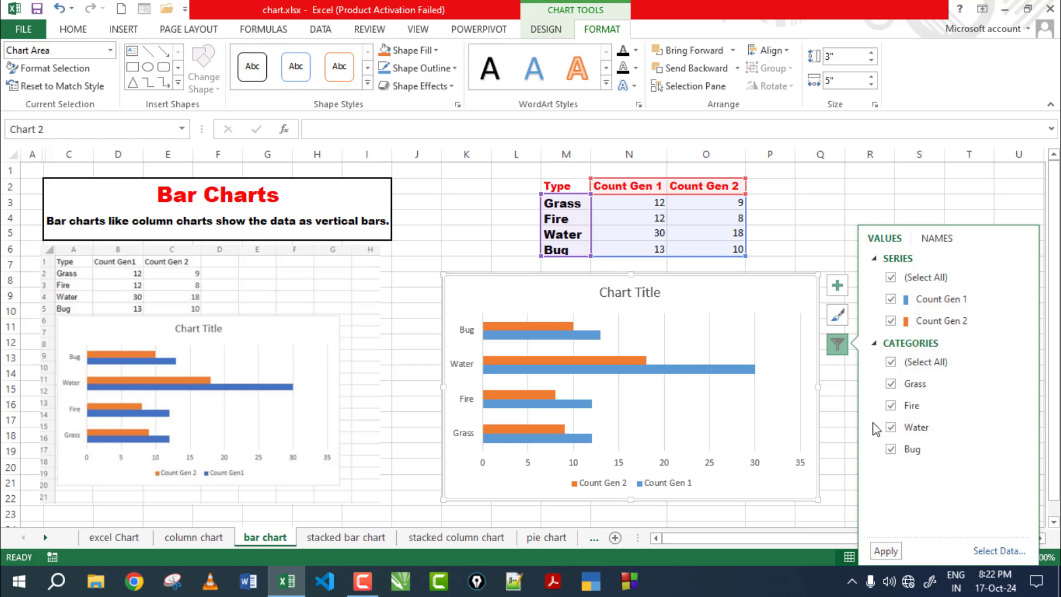
{"action": "left_click", "coordinate": [838, 315]}
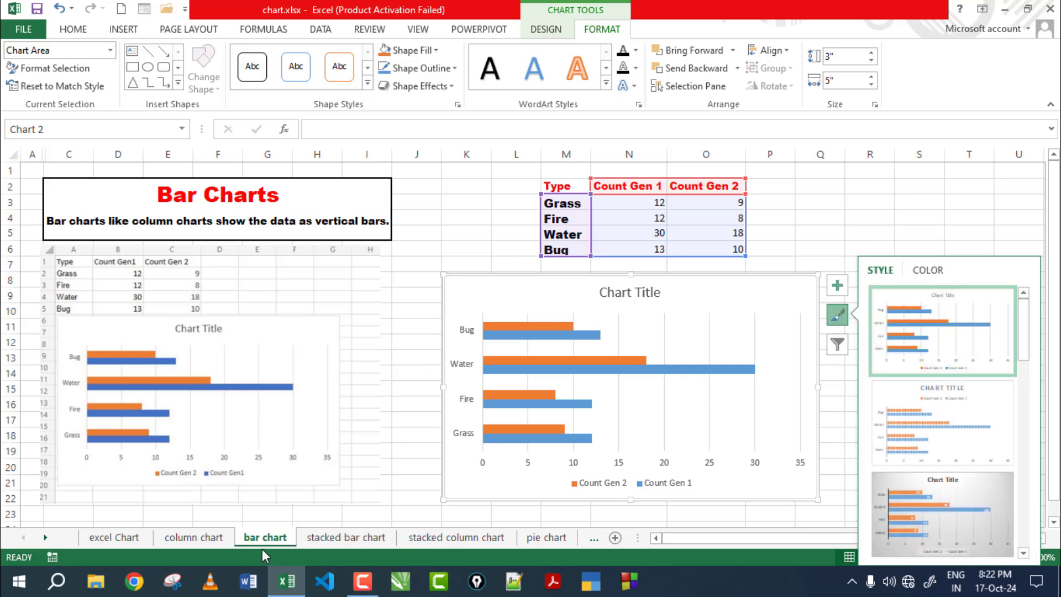
Step: Switch to the stacked bar chart sheet and examine the sample picture and the stacked chart's Count Gen 1 and Count Gen 2 segments for Bug
{"action": "left_click", "coordinate": [336, 539]}
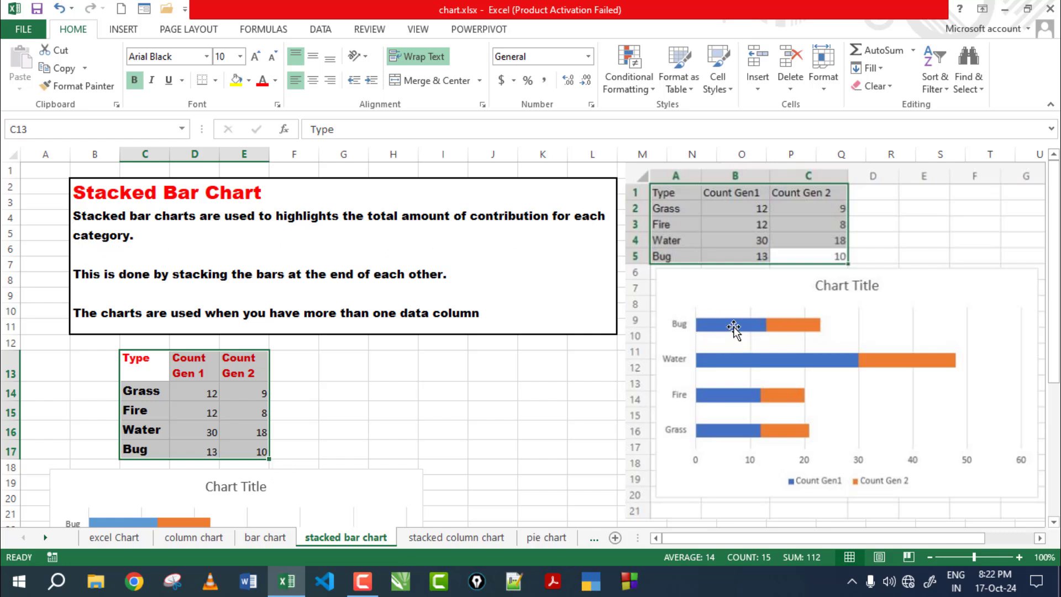
{"action": "left_click", "coordinate": [599, 382]}
{"action": "left_click", "coordinate": [719, 325]}
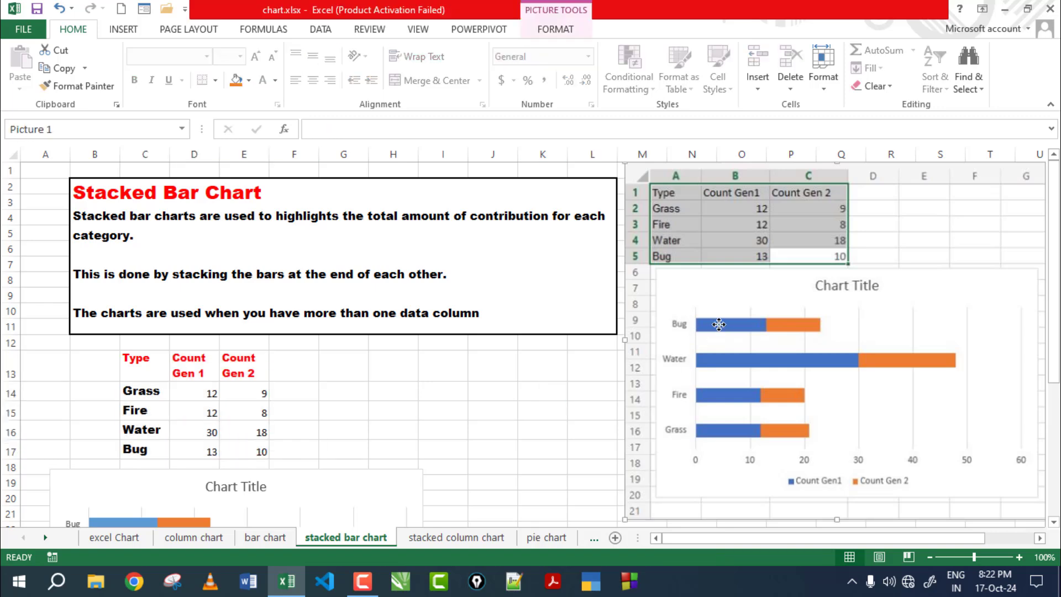
{"action": "scroll", "coordinate": [337, 450], "scroll_direction": "down", "scroll_amount": 4}
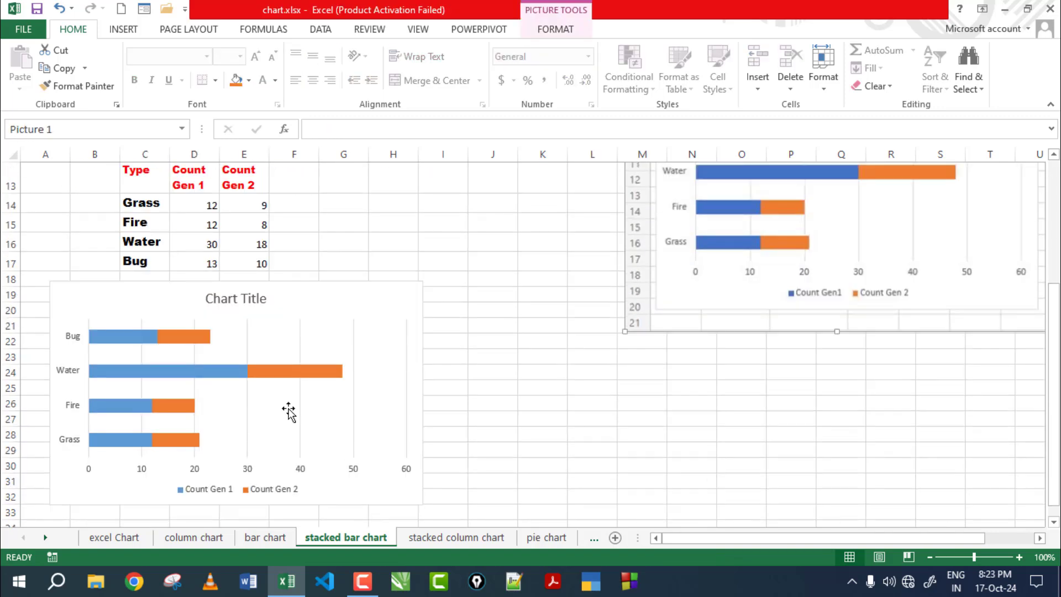
{"action": "left_click", "coordinate": [288, 412]}
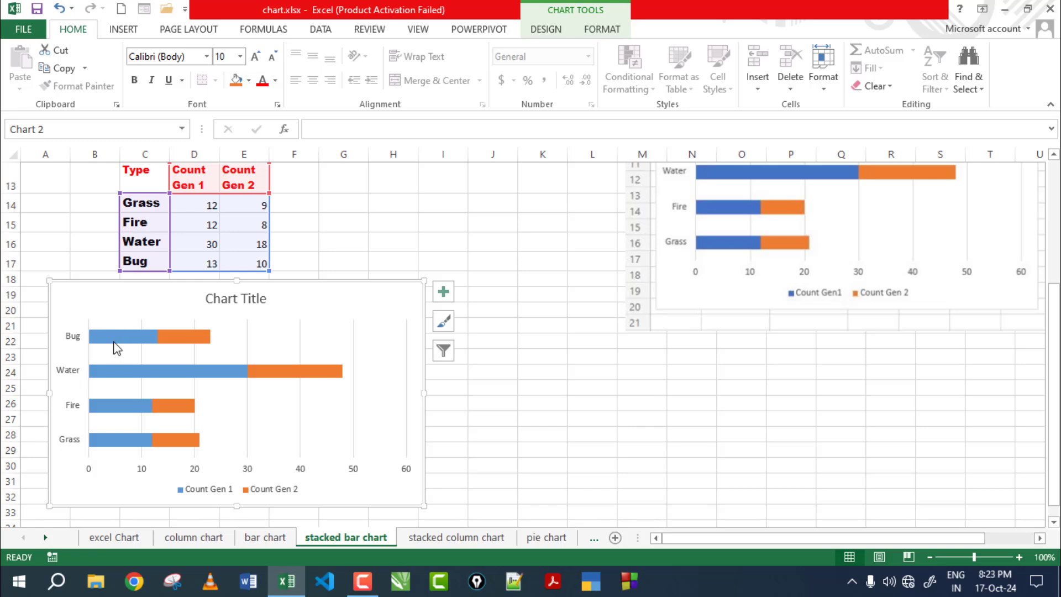
{"action": "mouse_move", "coordinate": [118, 336]}
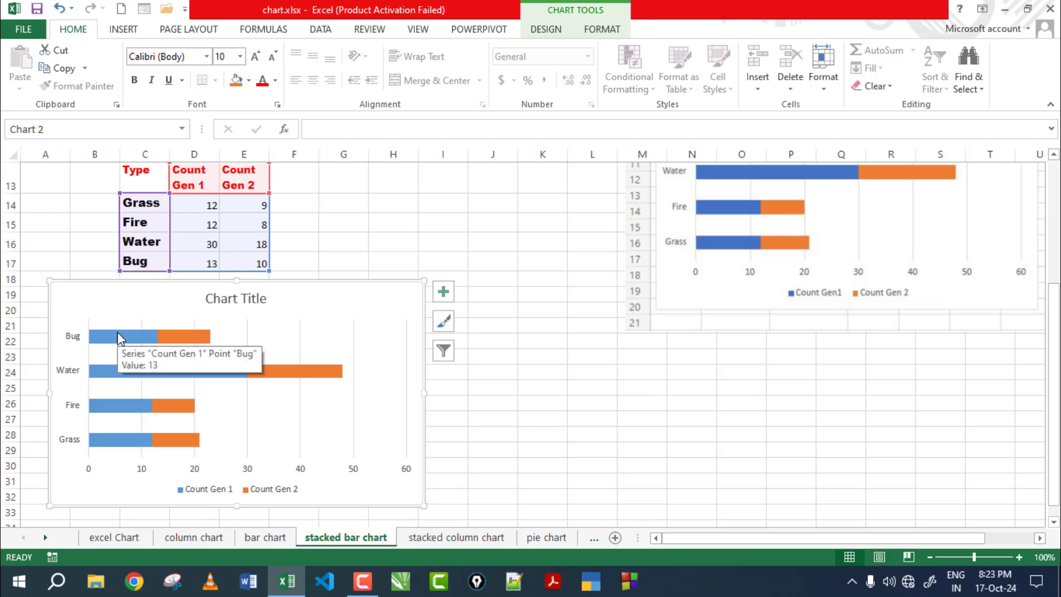
{"action": "mouse_move", "coordinate": [181, 337]}
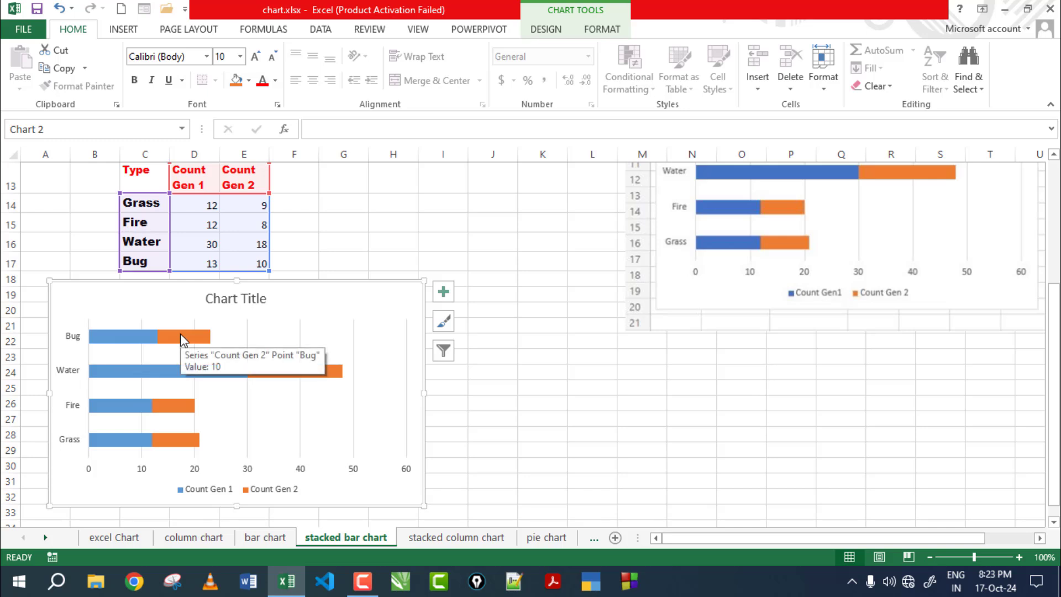
Step: Compare the stacked bar chart's Water segments with the stacked column chart sheet's sample picture and Grass column segments
{"action": "mouse_move", "coordinate": [133, 377]}
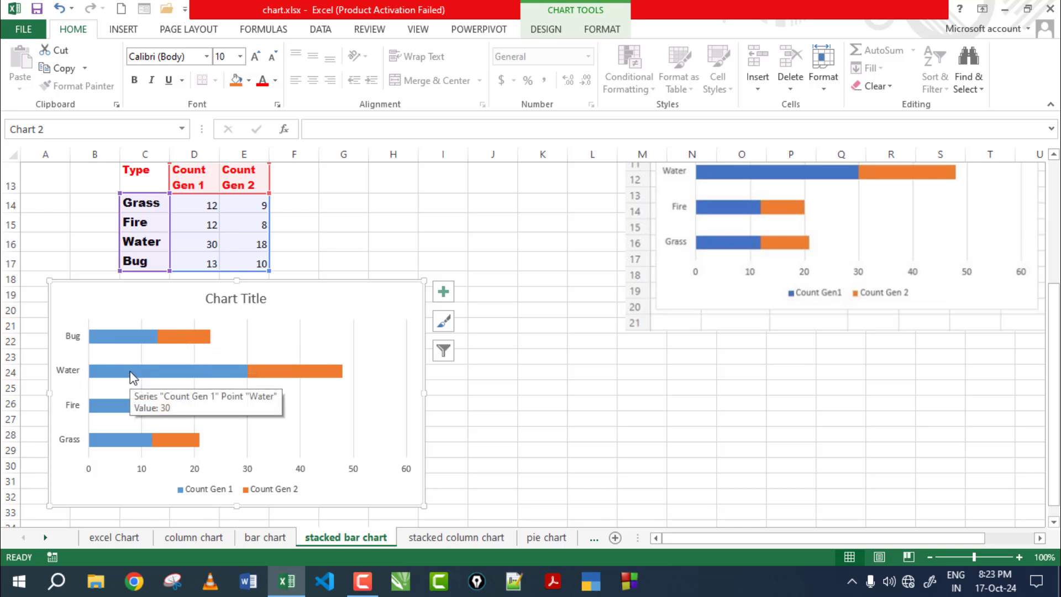
{"action": "mouse_move", "coordinate": [304, 379]}
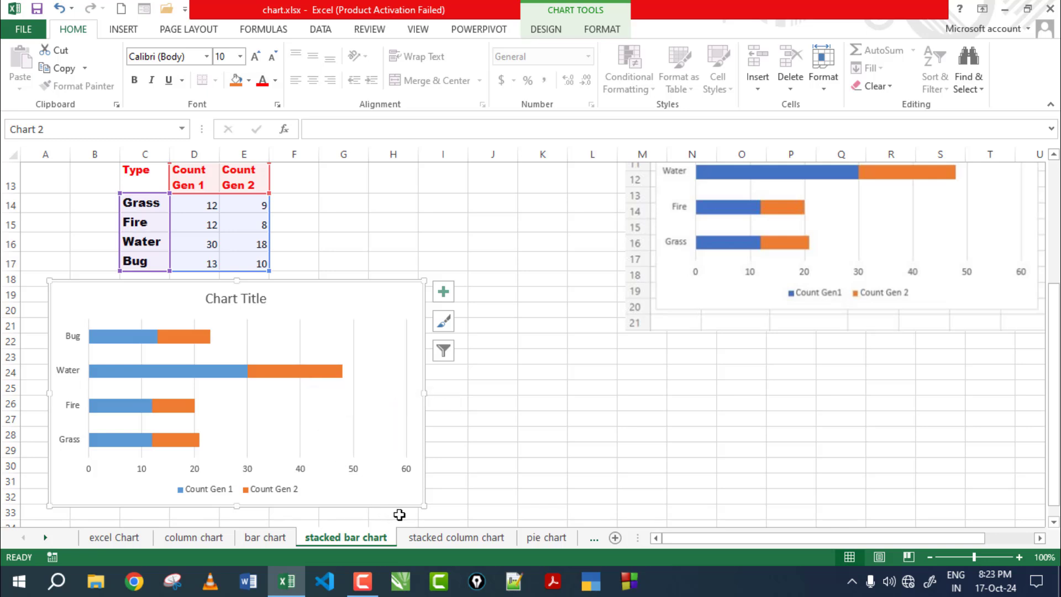
{"action": "left_click", "coordinate": [442, 538]}
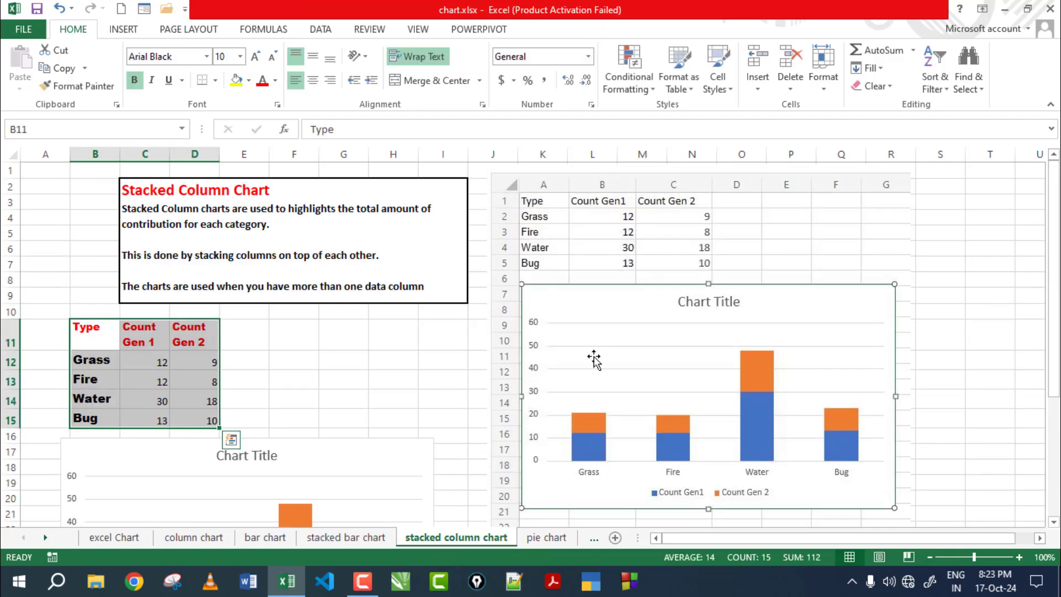
{"action": "left_click", "coordinate": [592, 424]}
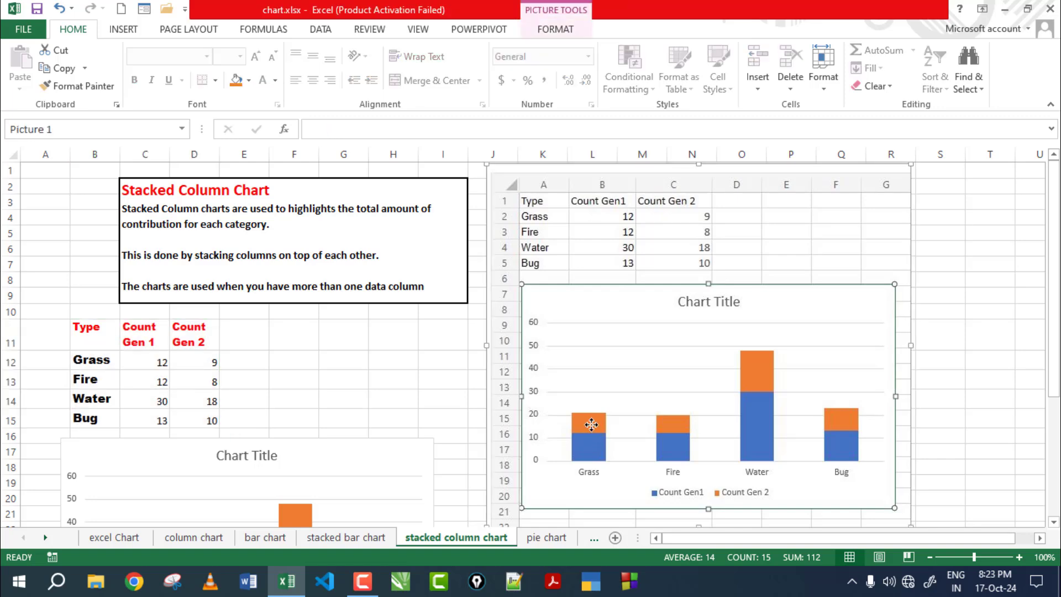
{"action": "scroll", "coordinate": [448, 471], "scroll_direction": "down", "scroll_amount": 4}
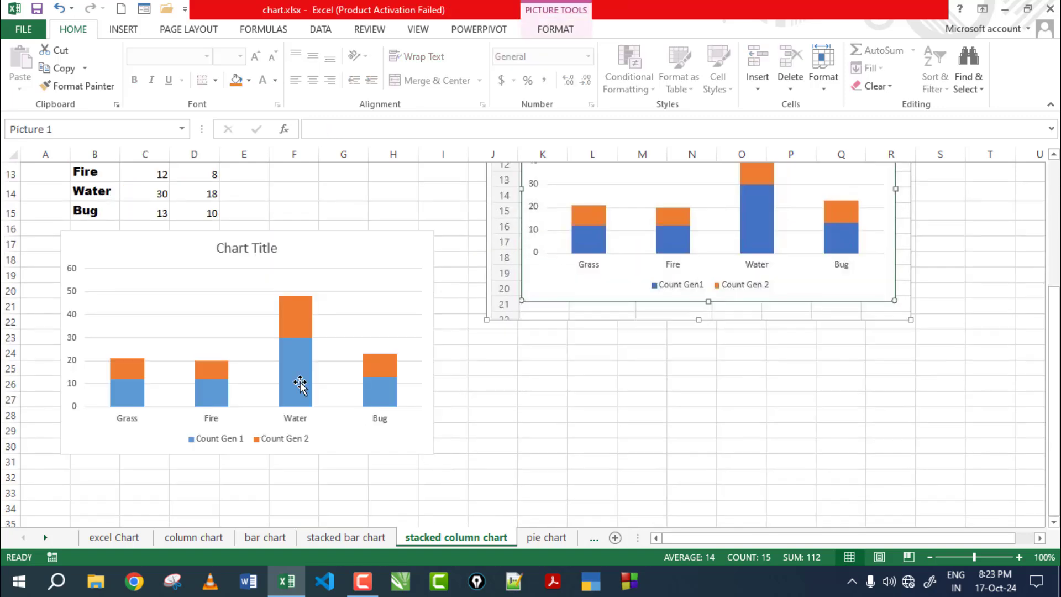
{"action": "left_click", "coordinate": [164, 317]}
{"action": "left_click", "coordinate": [271, 231]}
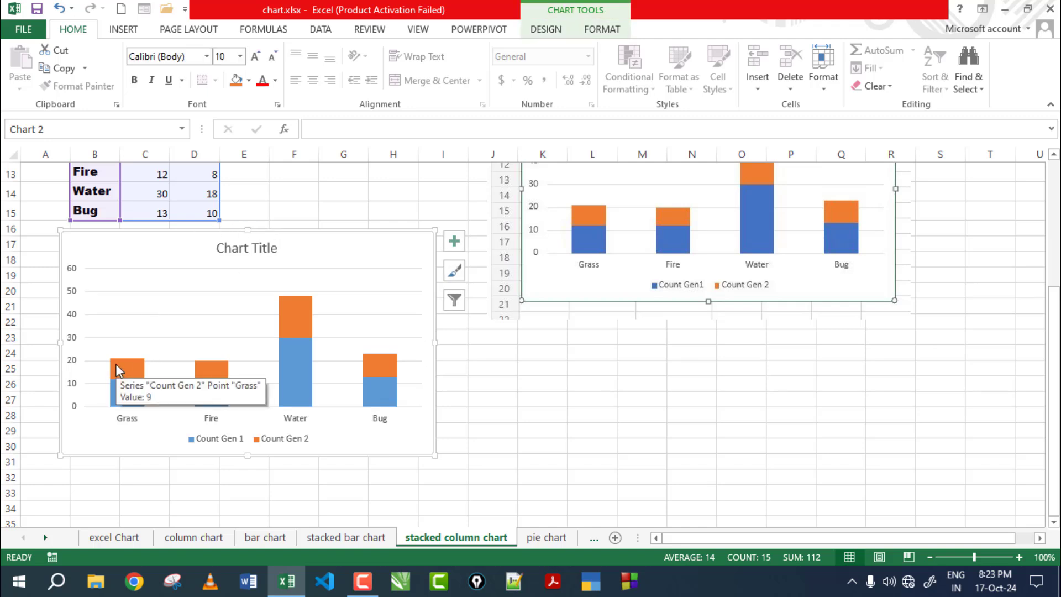
{"action": "mouse_move", "coordinate": [118, 396]}
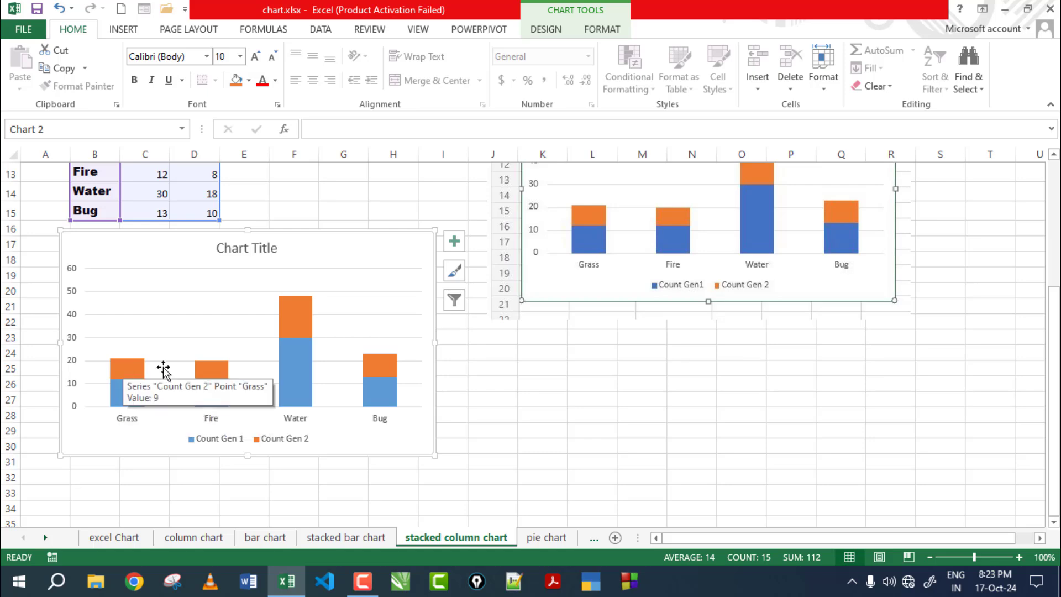
{"action": "left_click", "coordinate": [339, 541]}
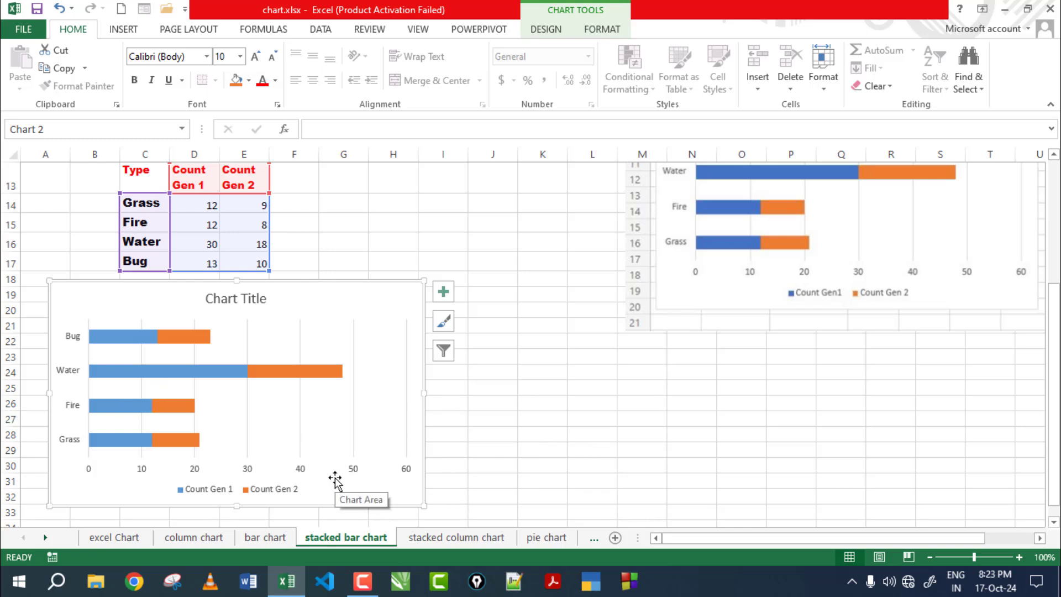
Step: Switch to the pie chart sheet and move the qty pie chart slightly down and to the right
{"action": "left_click", "coordinate": [539, 539]}
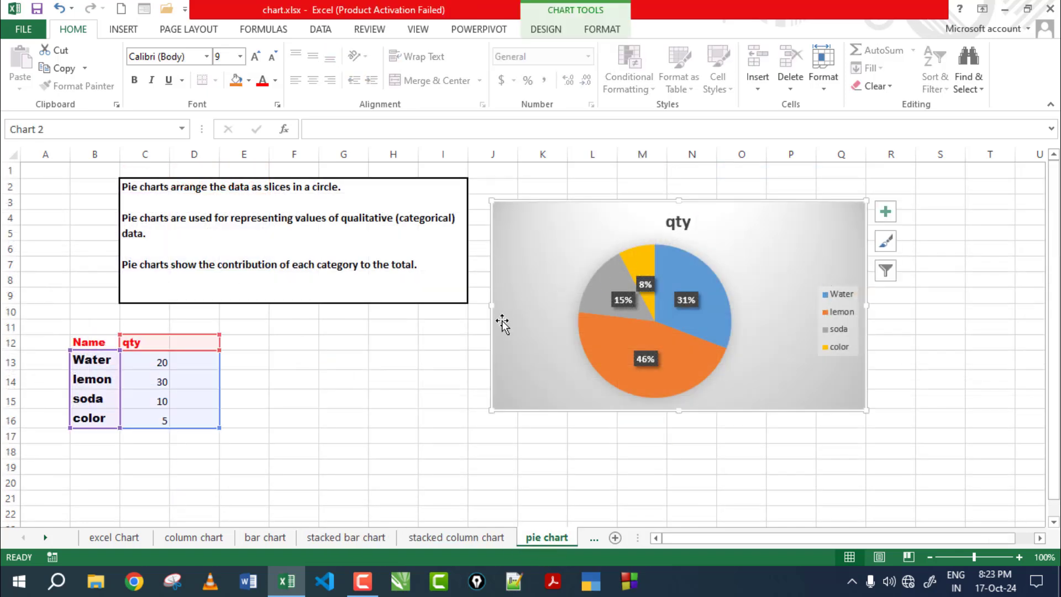
{"action": "scroll", "coordinate": [490, 383], "scroll_direction": "down", "scroll_amount": 3}
{"action": "scroll", "coordinate": [491, 383], "scroll_direction": "up", "scroll_amount": 3}
{"action": "left_click_drag", "start_coordinate": [577, 206], "coordinate": [557, 212]}
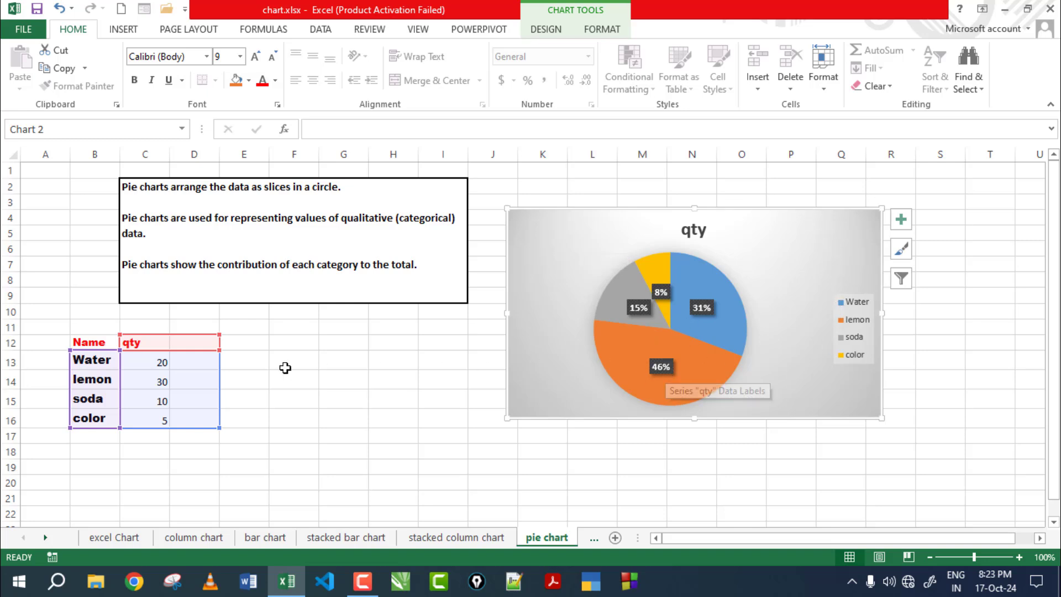
Step: Examine the Water, lemon, soda and color entries with their qty values and compare them with the pie chart's slices
{"action": "left_click", "coordinate": [104, 368]}
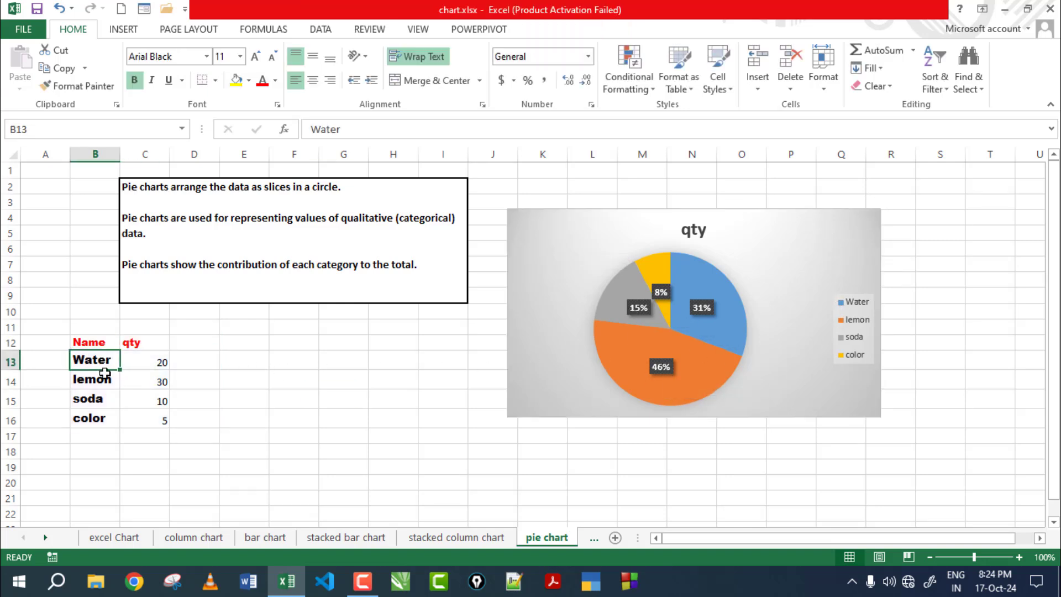
{"action": "left_click", "coordinate": [105, 380]}
{"action": "left_click", "coordinate": [105, 400]}
{"action": "left_click", "coordinate": [104, 418]}
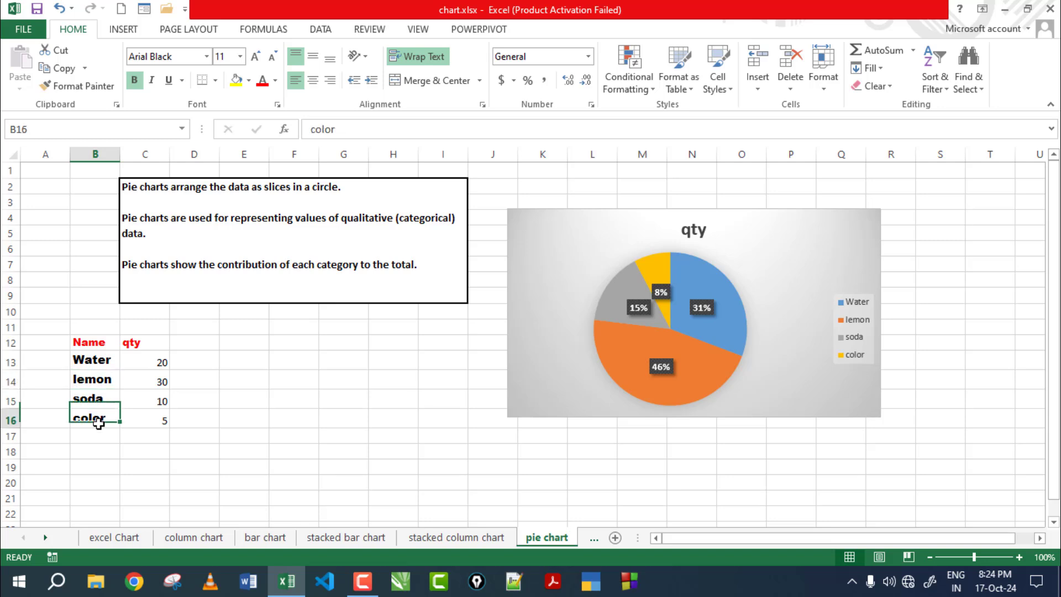
{"action": "left_click", "coordinate": [165, 368]}
{"action": "left_click", "coordinate": [160, 381]}
{"action": "left_click", "coordinate": [159, 399]}
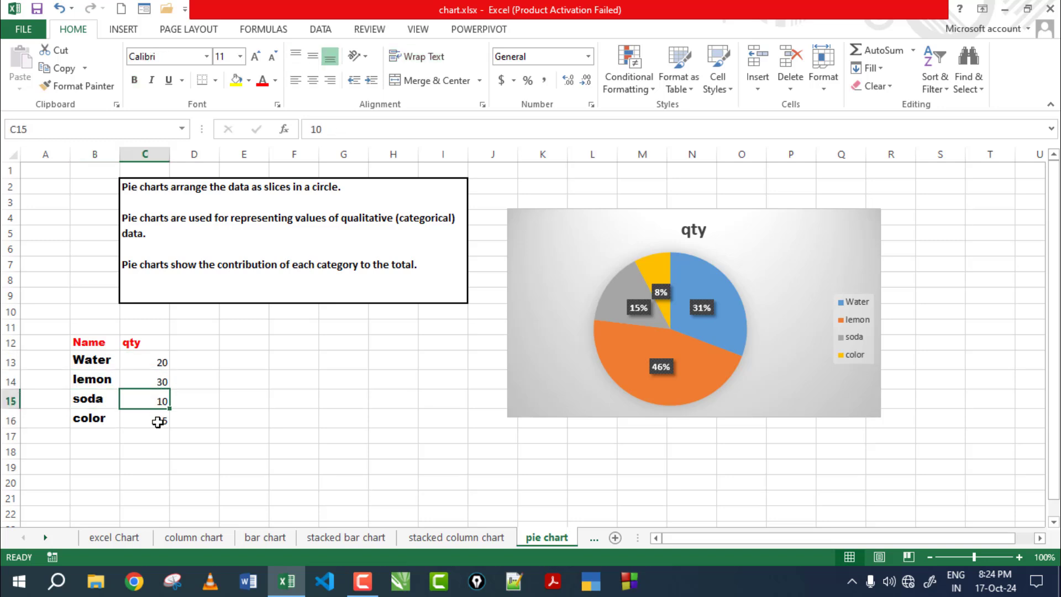
{"action": "left_click", "coordinate": [158, 422]}
{"action": "left_click", "coordinate": [161, 362]}
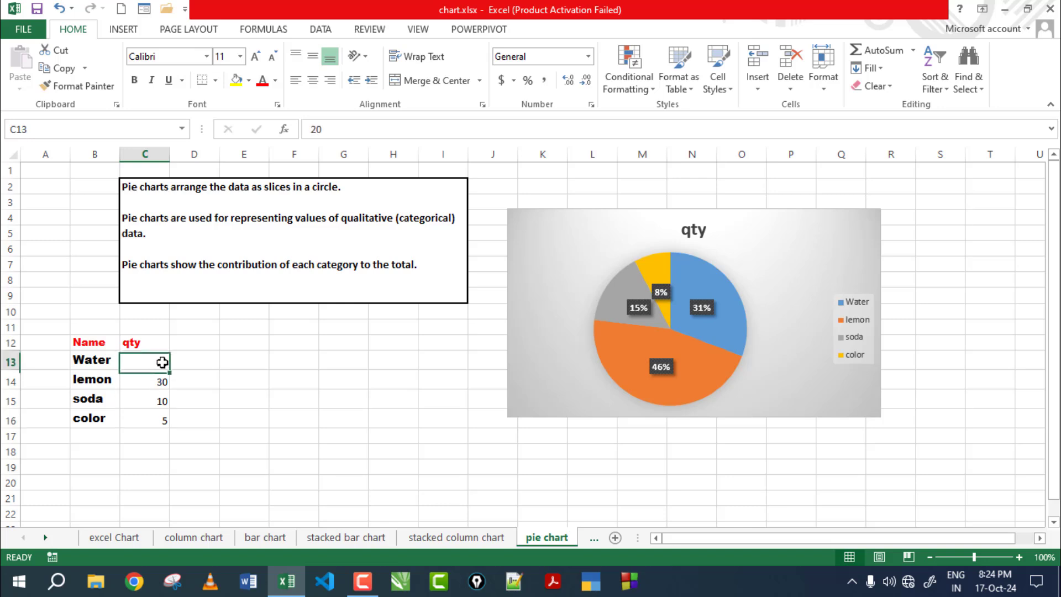
{"action": "left_click", "coordinate": [160, 382]}
{"action": "left_click", "coordinate": [159, 403]}
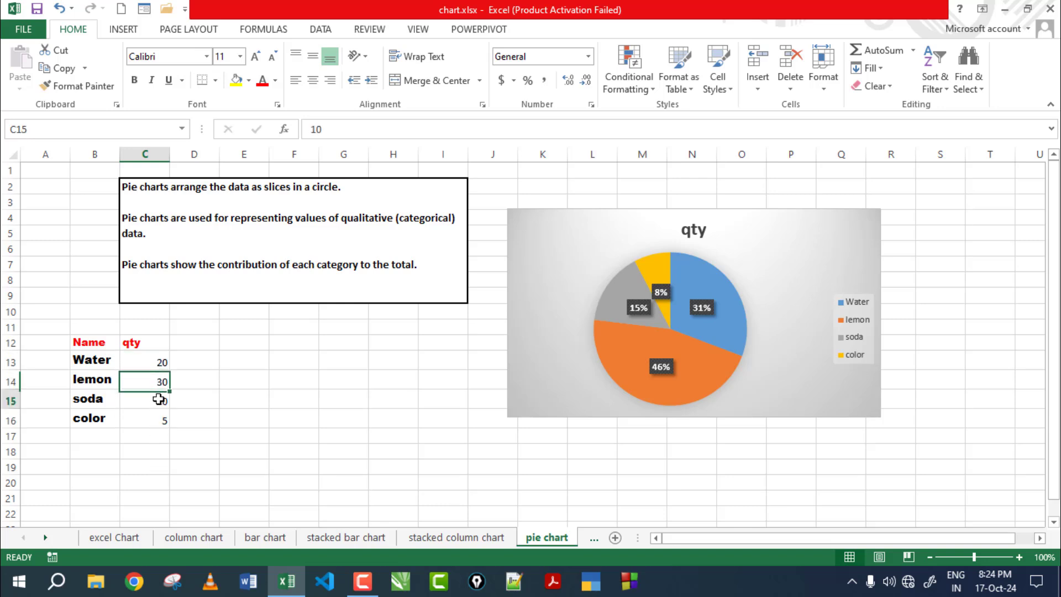
{"action": "left_click", "coordinate": [158, 422]}
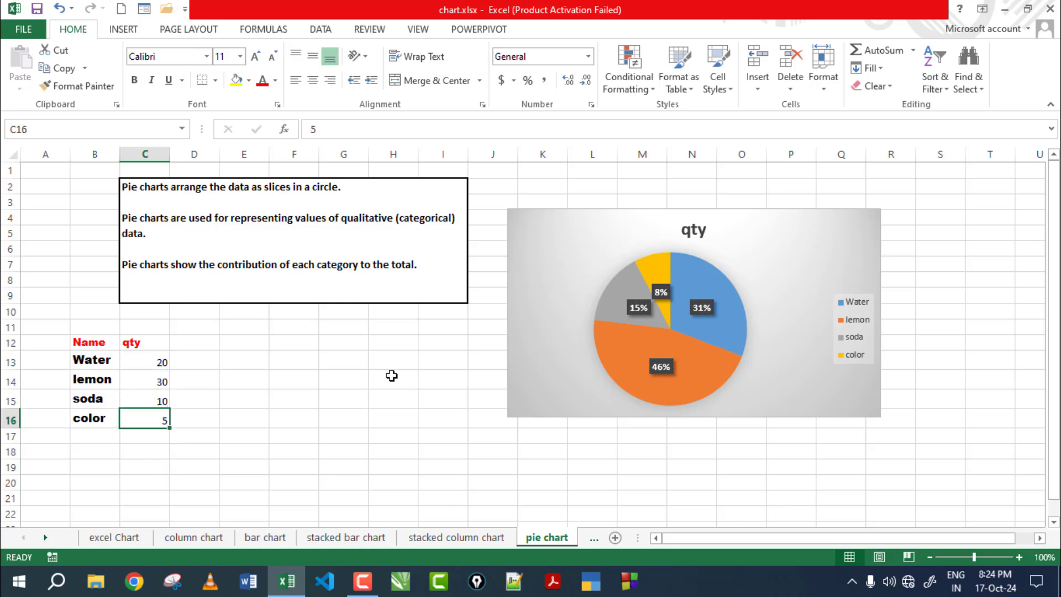
{"action": "left_click", "coordinate": [756, 247]}
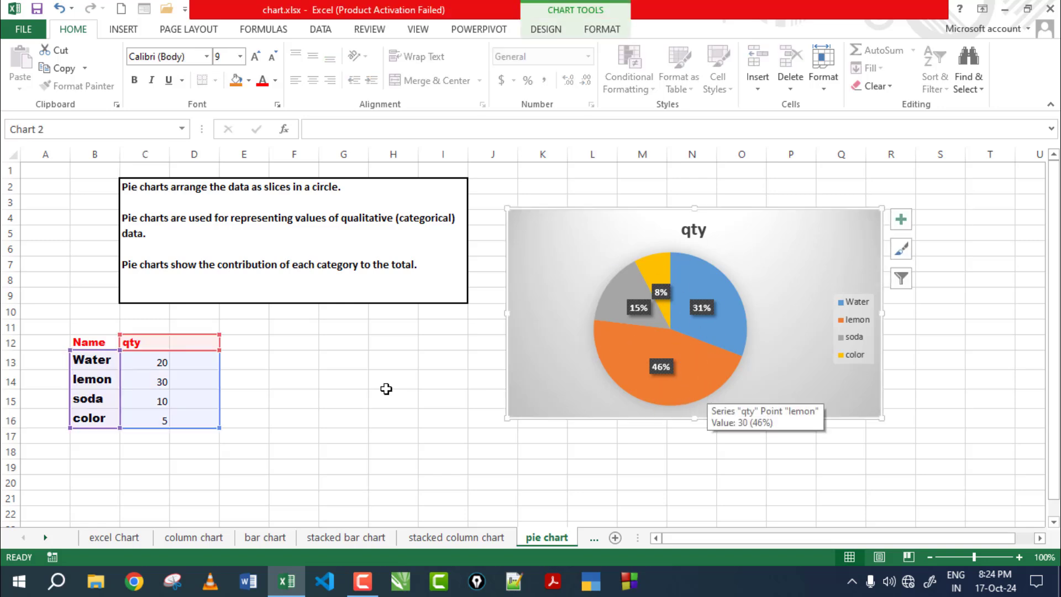
Step: Set the color quantity in C16 to 20 and check the pie chart's slices
{"action": "left_click", "coordinate": [148, 422]}
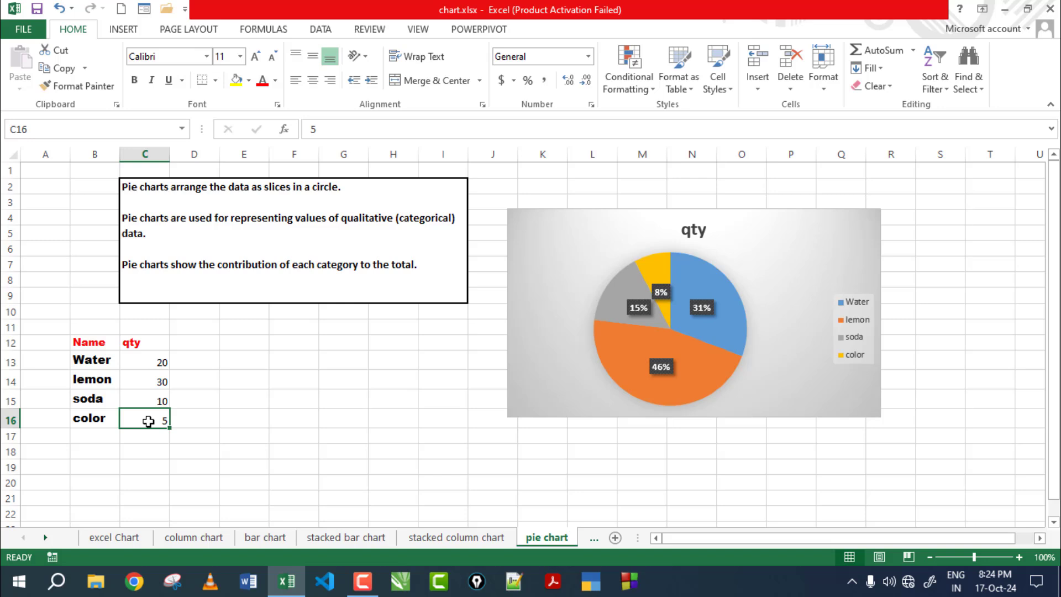
{"action": "type", "text": "20"}
{"action": "key", "text": "Return"}
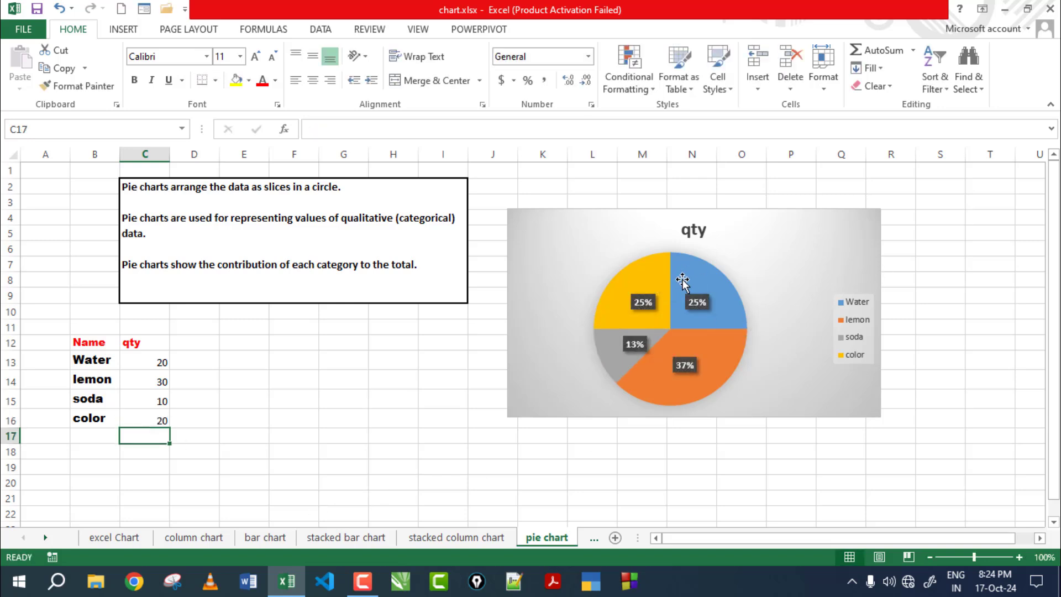
{"action": "left_click", "coordinate": [839, 245]}
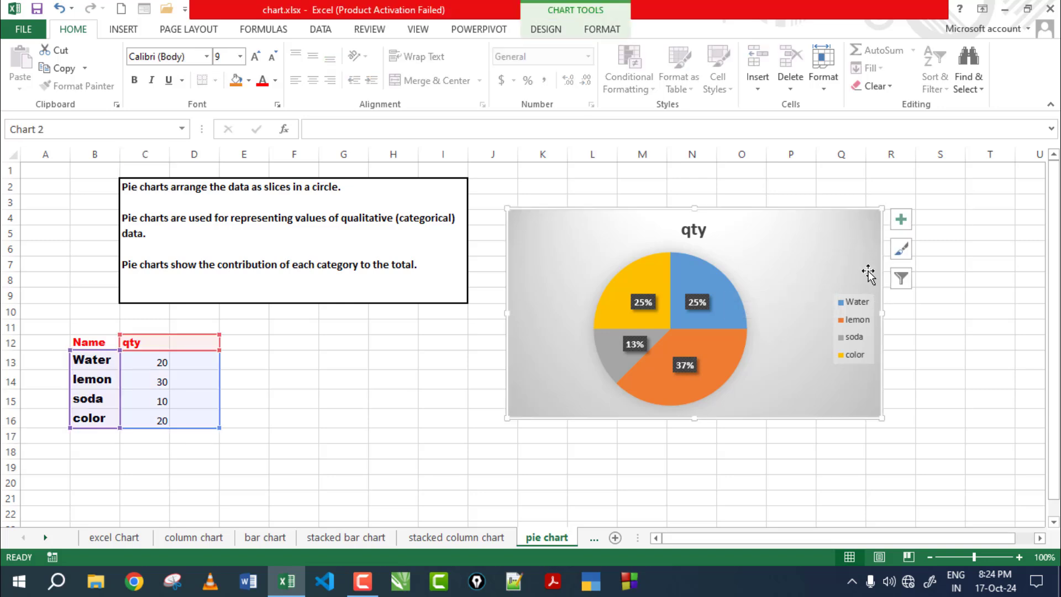
{"action": "mouse_move", "coordinate": [693, 277]}
Step: Switch to the line chart sheet and examine the Count Gen 1 line and the chart's plot area
{"action": "left_click", "coordinate": [47, 539]}
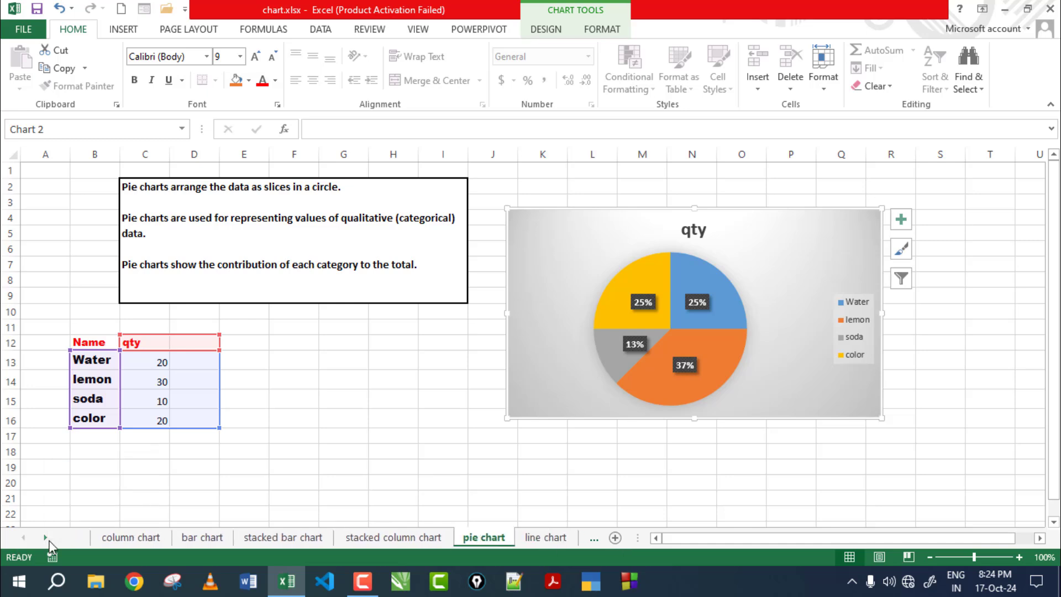
{"action": "left_click", "coordinate": [46, 539]}
{"action": "left_click", "coordinate": [46, 539]}
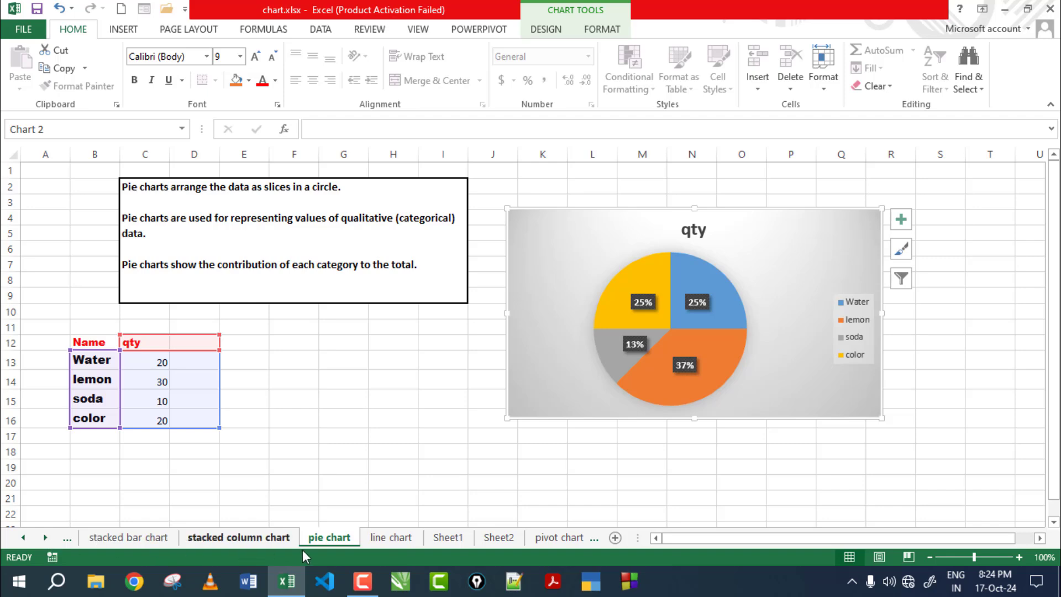
{"action": "left_click", "coordinate": [378, 538]}
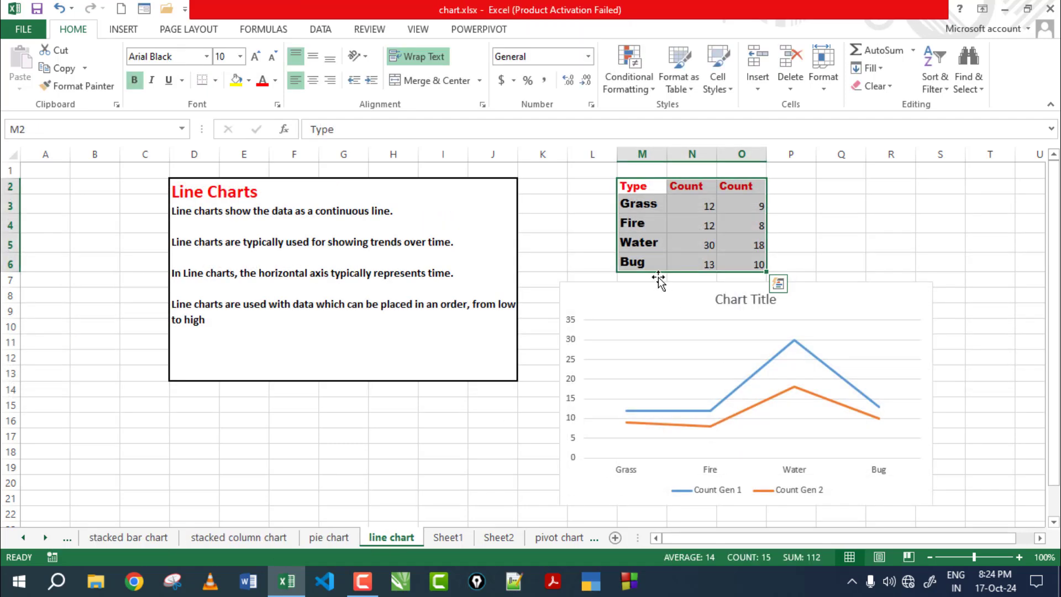
{"action": "left_click", "coordinate": [648, 412]}
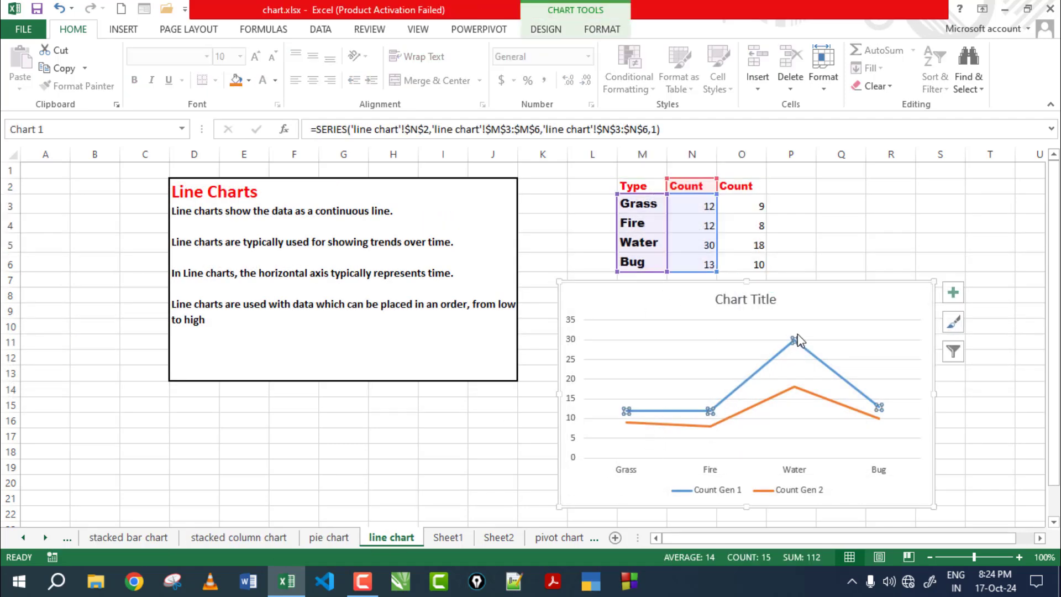
{"action": "left_click", "coordinate": [827, 407]}
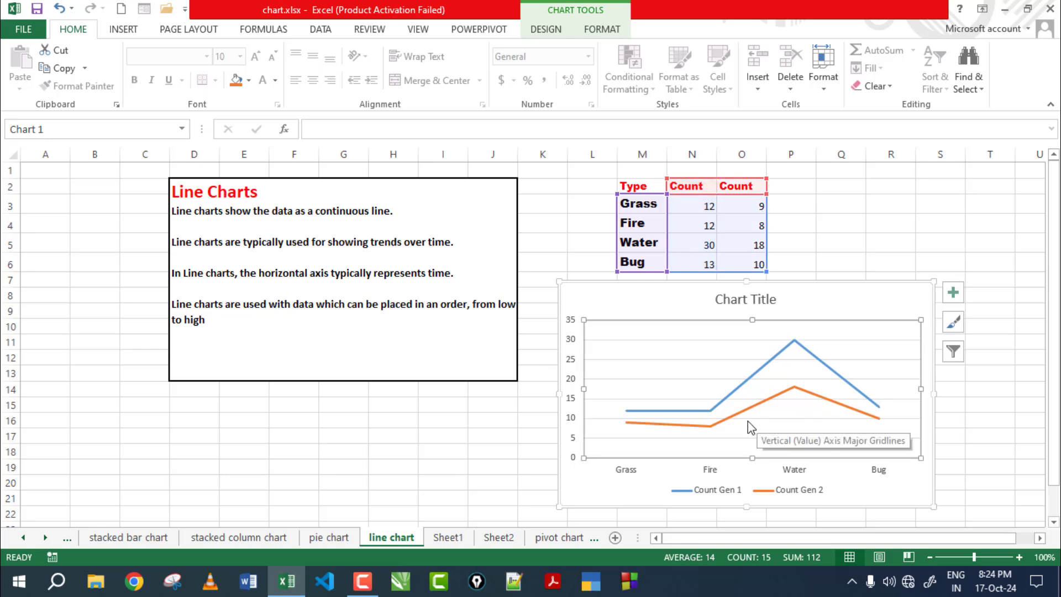
{"action": "left_click", "coordinate": [622, 302]}
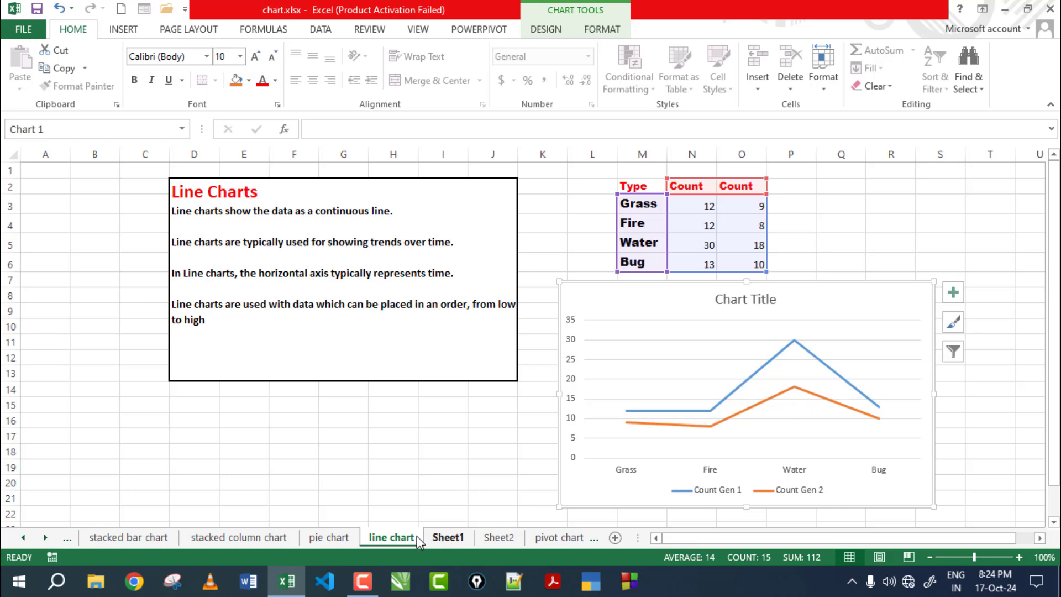
{"action": "left_click", "coordinate": [390, 539]}
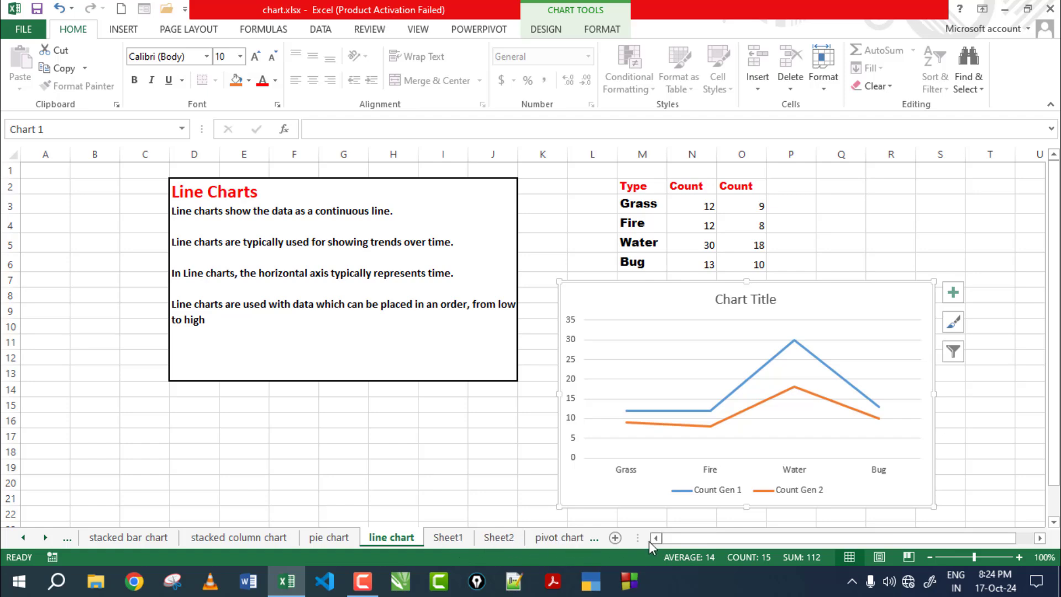
Step: On the pivot chart sheet, insert a PivotChart from the table range N2:P6 on a new worksheet
{"action": "left_click", "coordinate": [584, 540]}
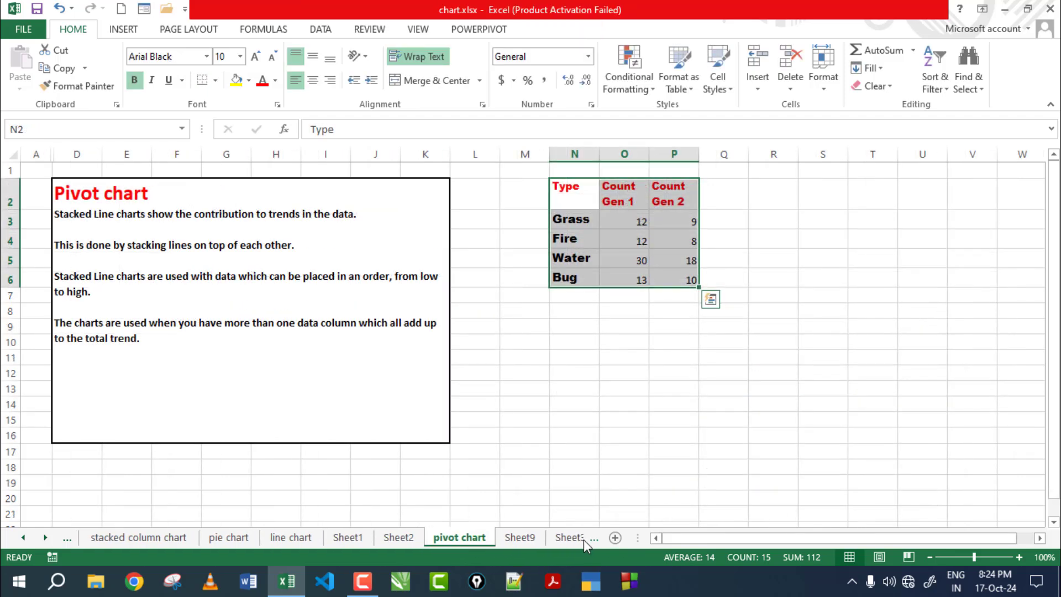
{"action": "left_click", "coordinate": [560, 360]}
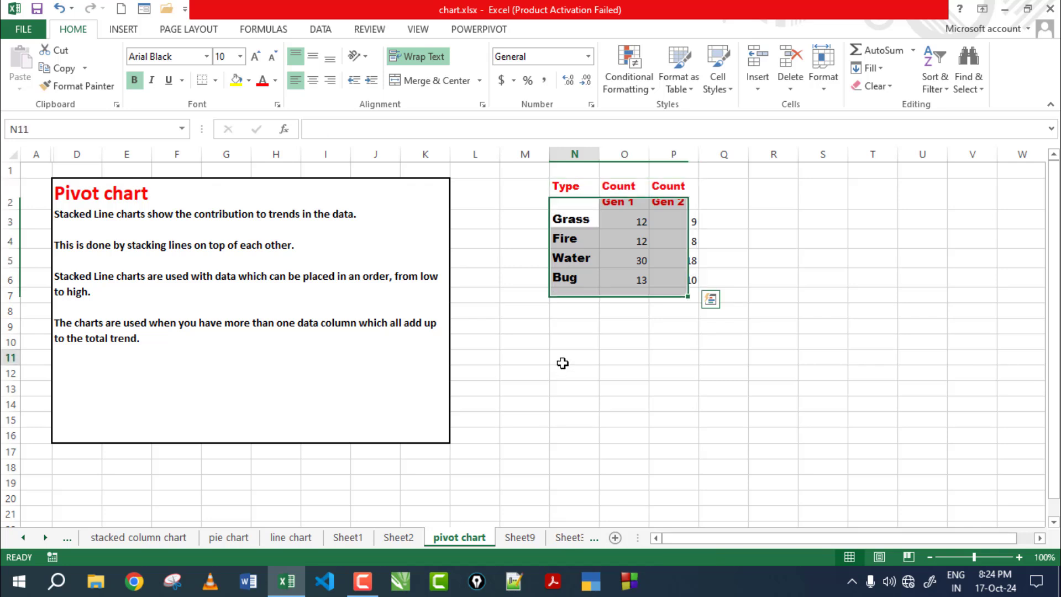
{"action": "left_click_drag", "start_coordinate": [576, 181], "coordinate": [663, 279]}
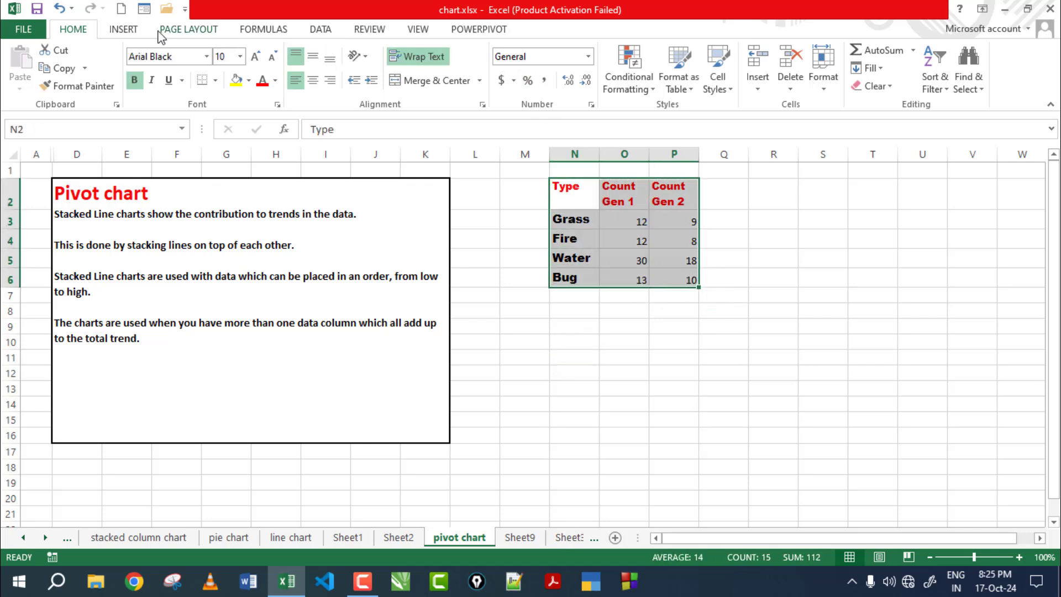
{"action": "left_click", "coordinate": [136, 30]}
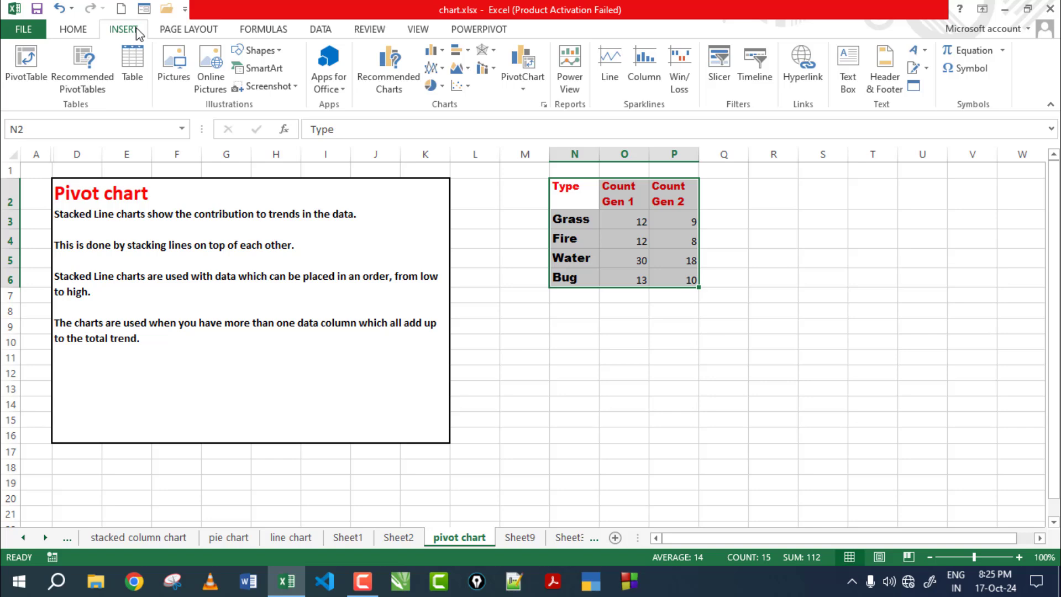
{"action": "left_click", "coordinate": [535, 70]}
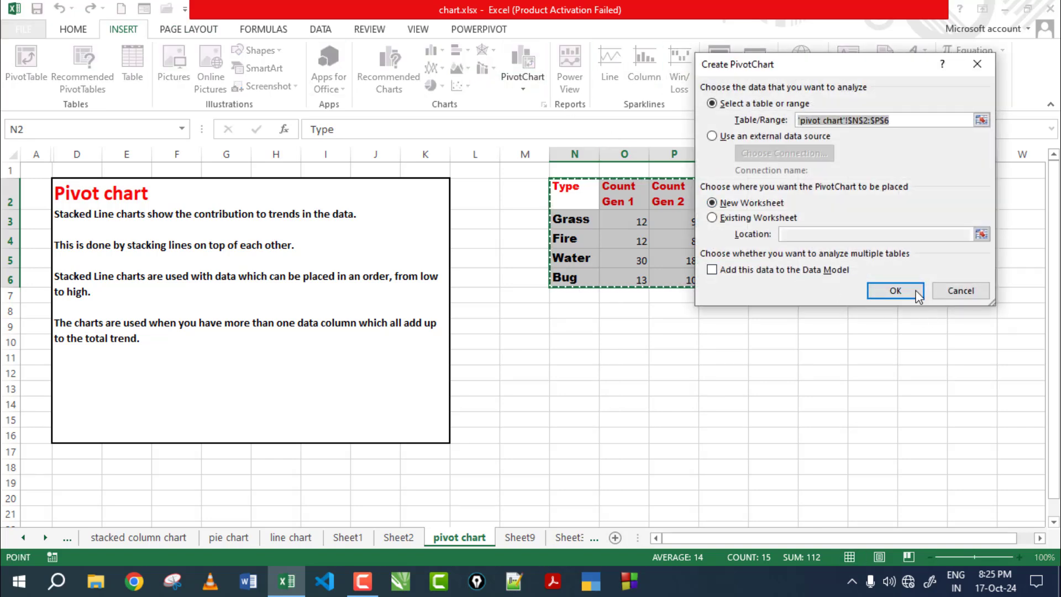
{"action": "left_click", "coordinate": [895, 291]}
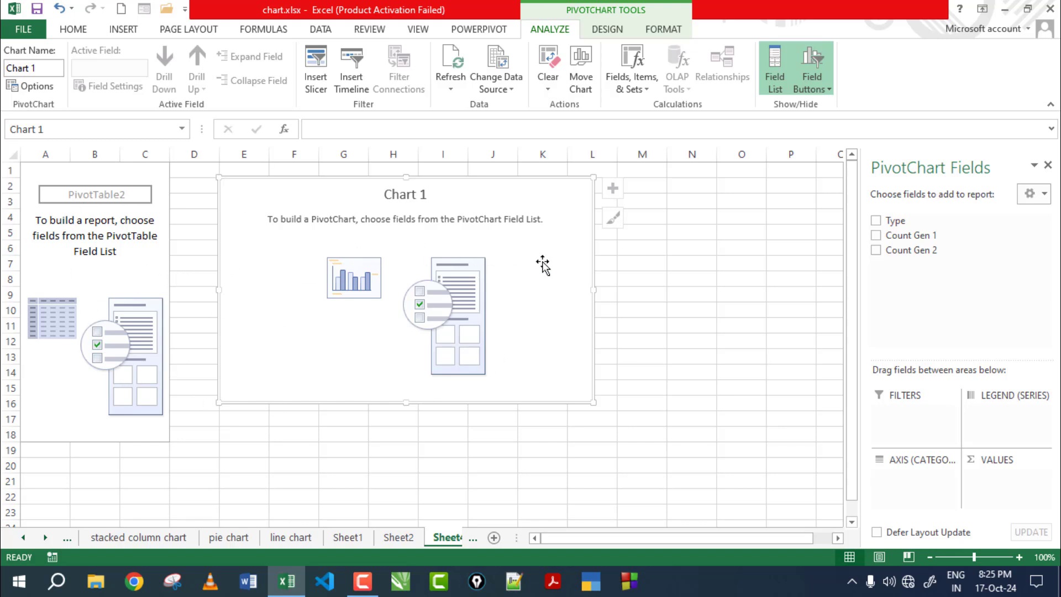
Step: Add the Type, Count Gen 1 and Count Gen 2 fields to the PivotChart and inspect its Water column
{"action": "left_click", "coordinate": [876, 220]}
{"action": "left_click", "coordinate": [876, 235]}
{"action": "left_click", "coordinate": [876, 251]}
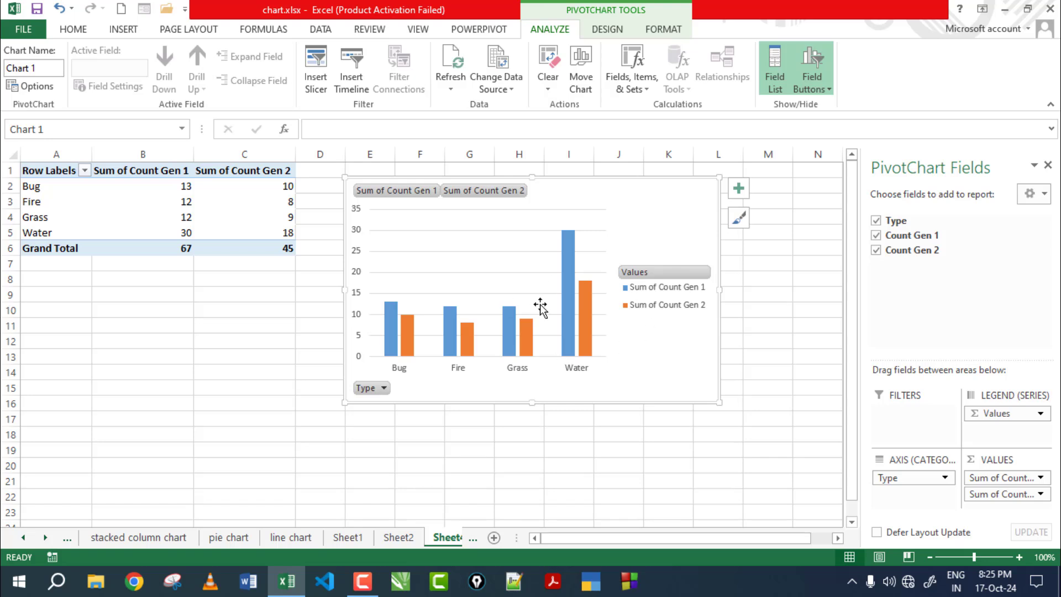
{"action": "mouse_move", "coordinate": [577, 292]}
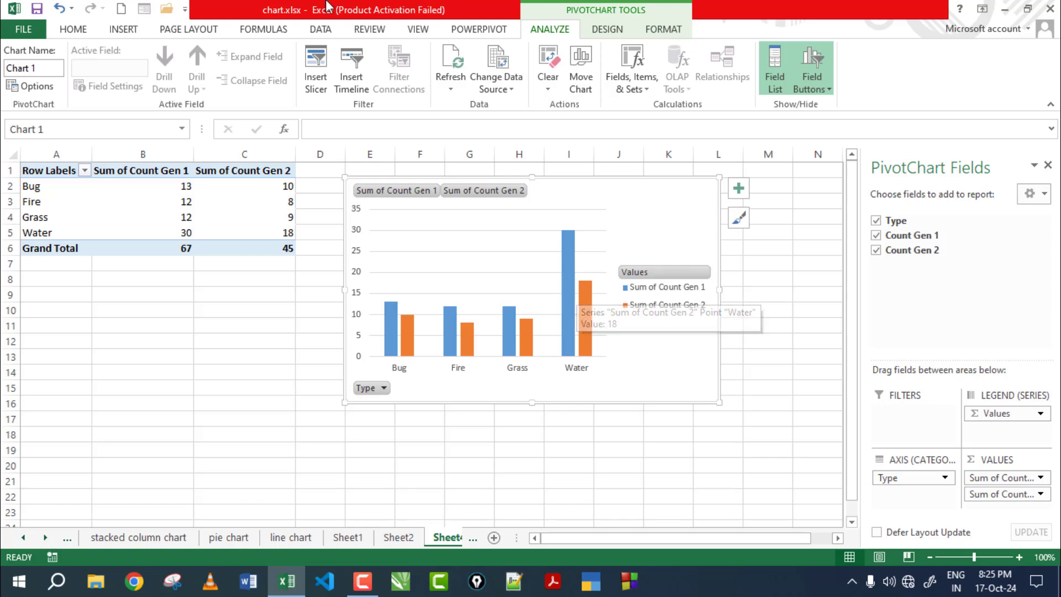
Step: Add a new worksheet and enter 50, 60, 70, 40 and 30 across cells C3 to G3
{"action": "left_click", "coordinate": [122, 30]}
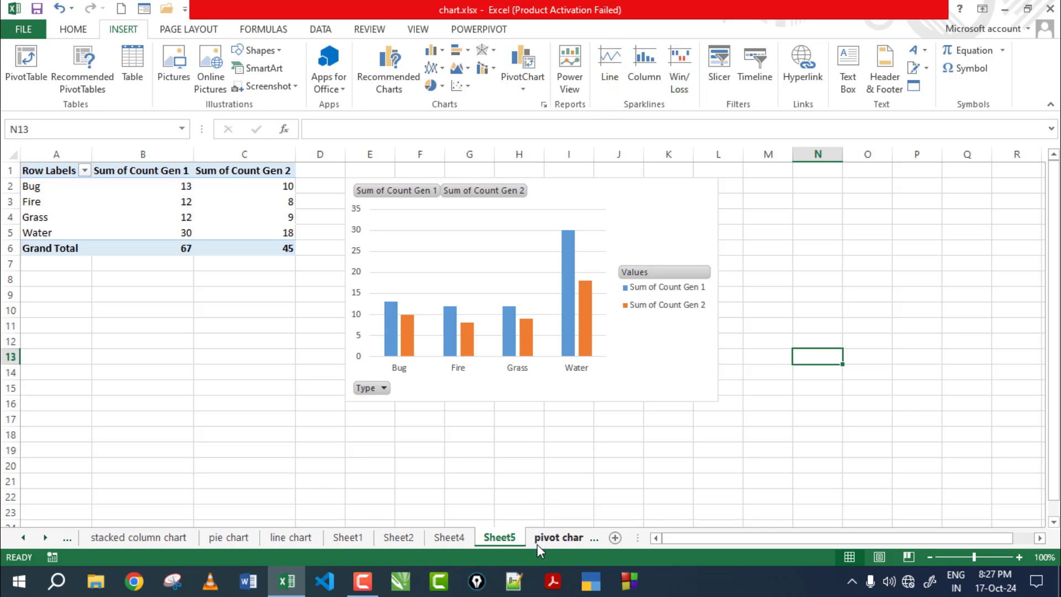
{"action": "left_click", "coordinate": [616, 537]}
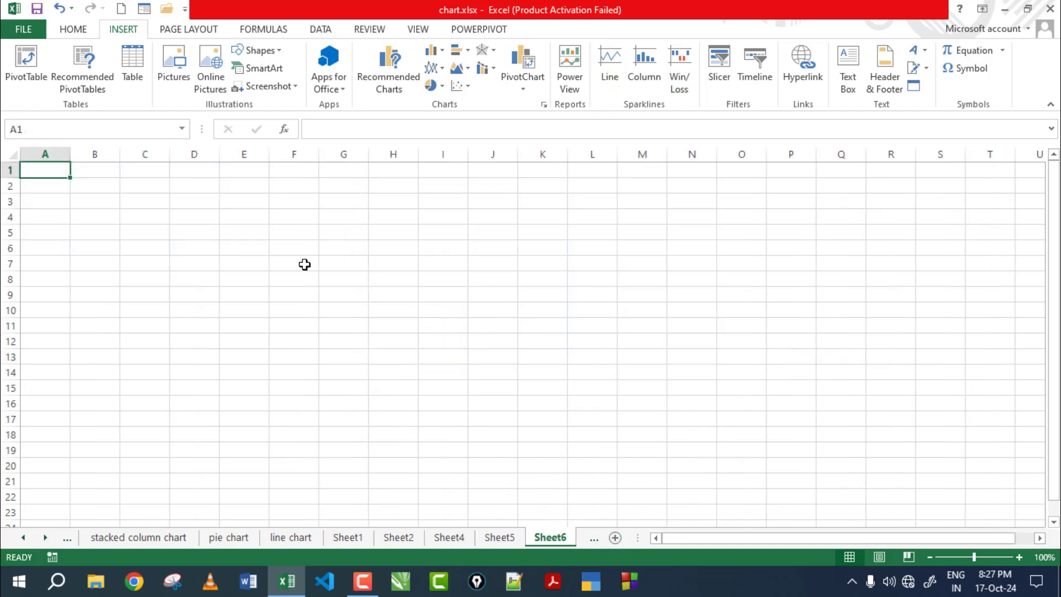
{"action": "left_click", "coordinate": [148, 231]}
{"action": "left_click", "coordinate": [132, 204]}
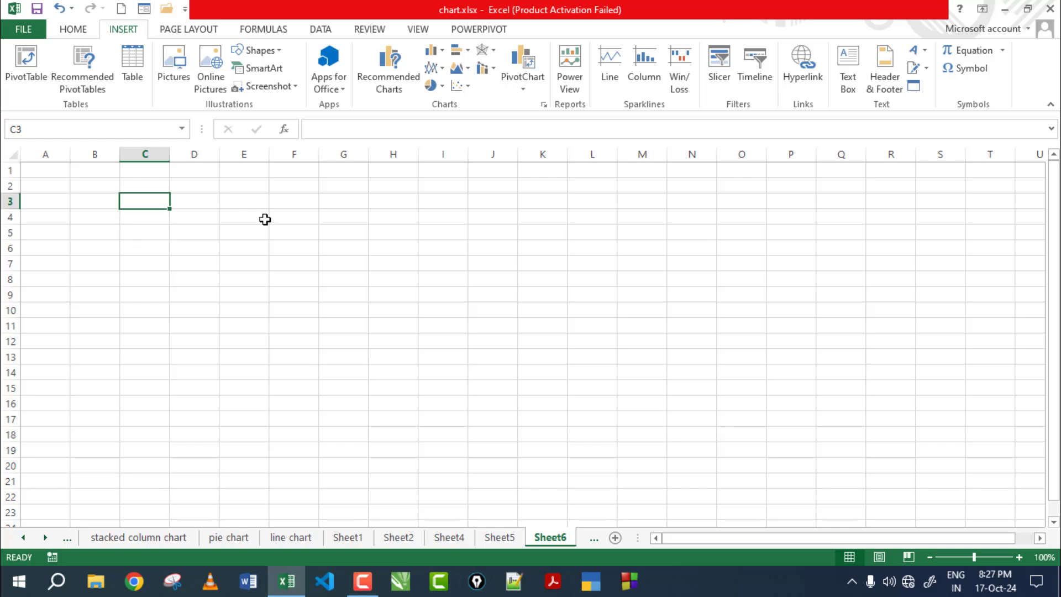
{"action": "type", "text": "50"}
{"action": "key", "text": "Tab"}
{"action": "type", "text": "60"}
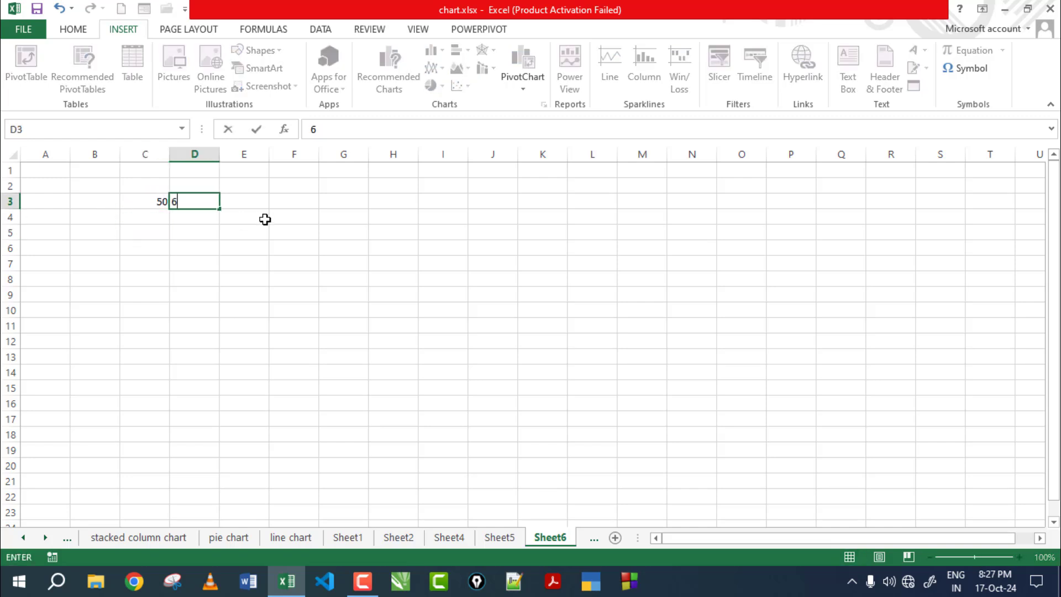
{"action": "key", "text": "Tab"}
{"action": "type", "text": "70"}
{"action": "key", "text": "Tab"}
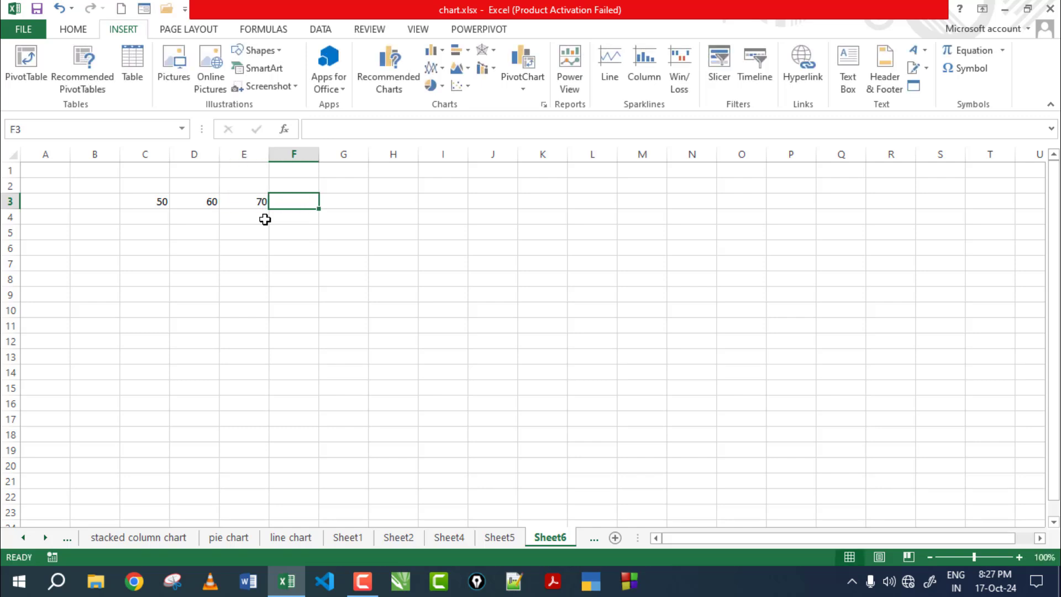
{"action": "type", "text": "40"}
{"action": "key", "text": "Tab"}
{"action": "type", "text": "30"}
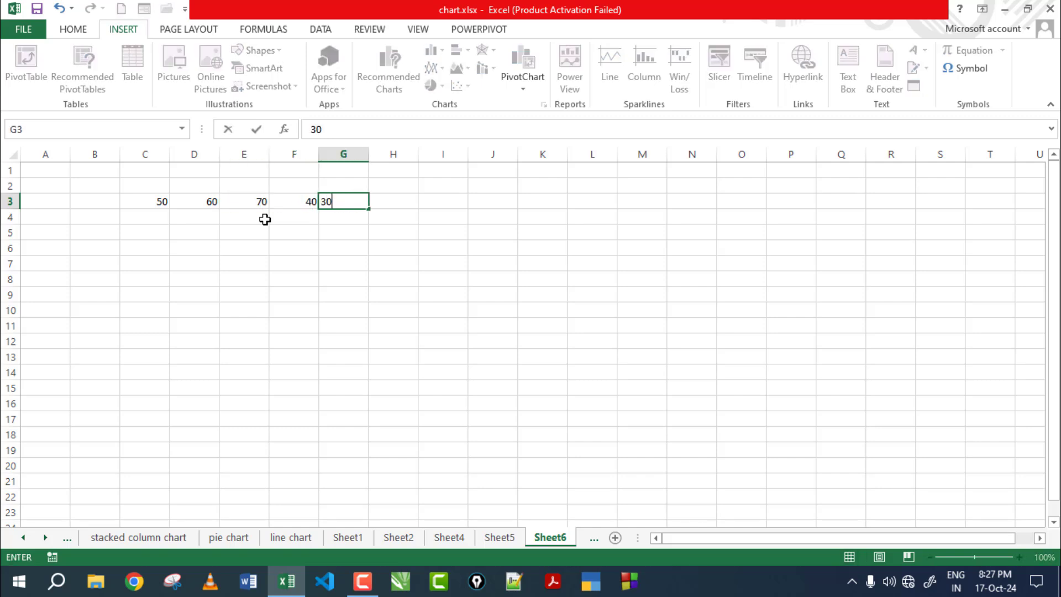
{"action": "key", "text": "Tab"}
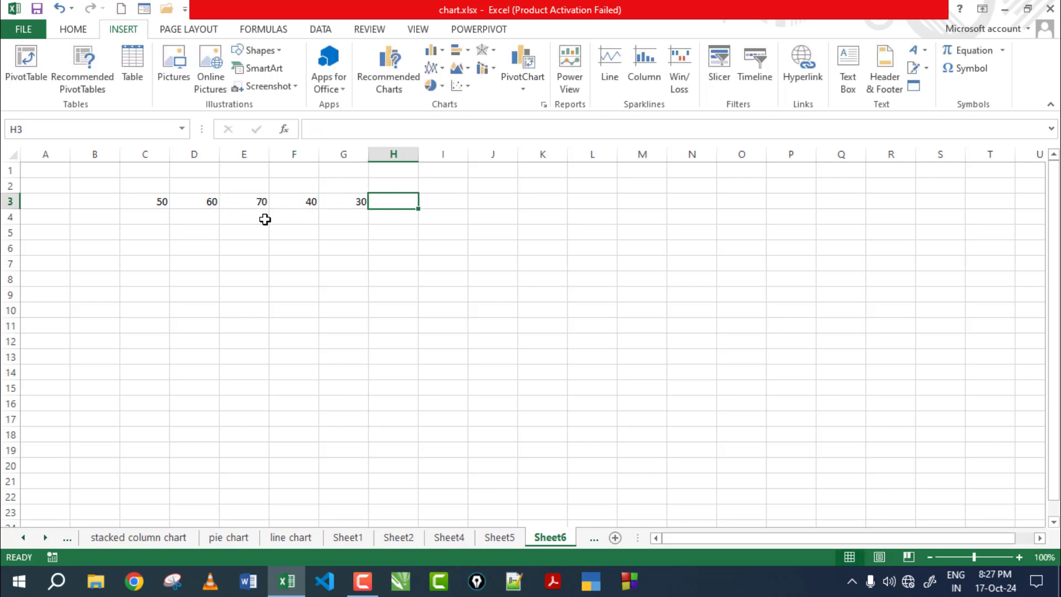
Step: Insert a line sparkline in H3 using the data range C3:G3
{"action": "left_click_drag", "start_coordinate": [153, 205], "coordinate": [355, 201]}
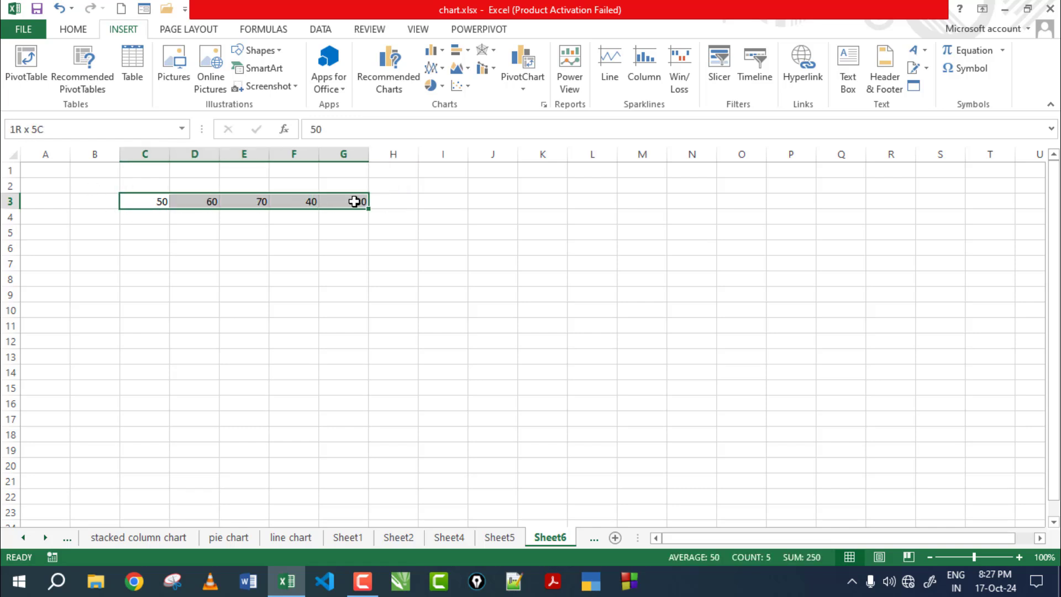
{"action": "left_click", "coordinate": [397, 203]}
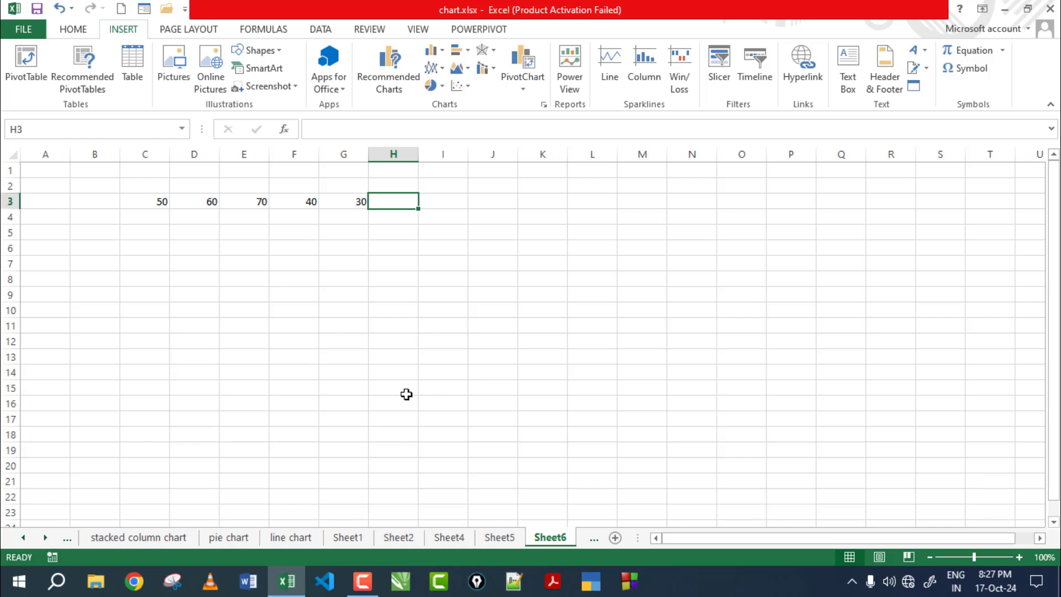
{"action": "left_click", "coordinate": [608, 73]}
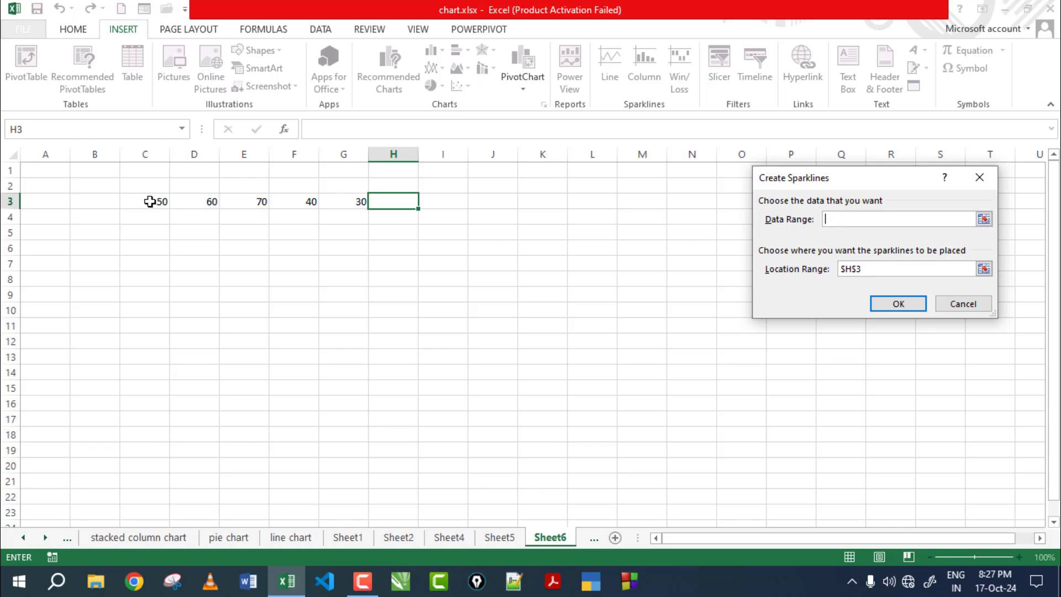
{"action": "left_click_drag", "start_coordinate": [149, 201], "coordinate": [336, 201]}
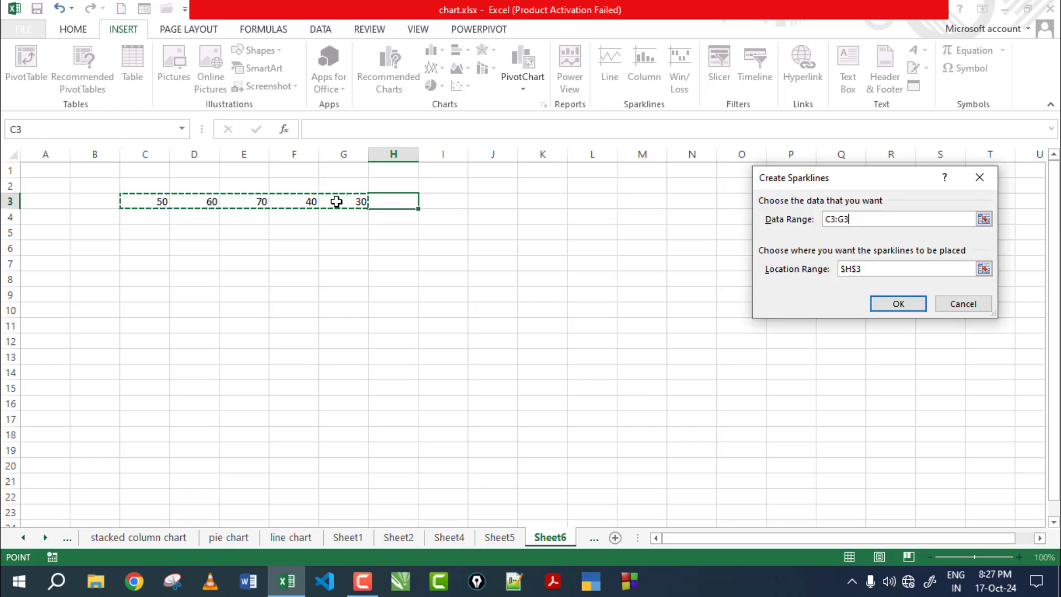
{"action": "left_click", "coordinate": [876, 304]}
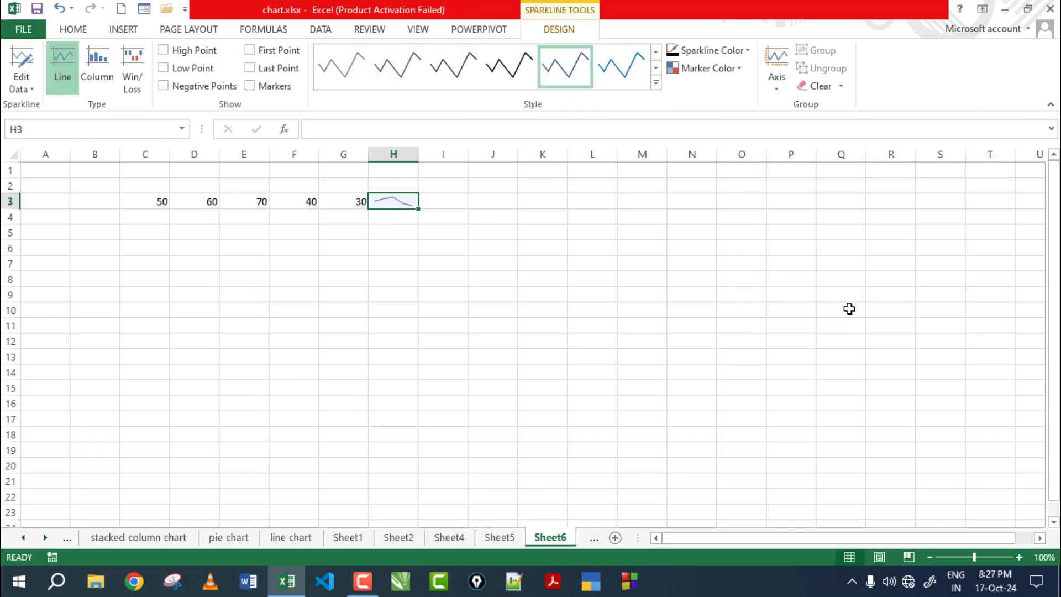
Step: Increase the height of row 3 and apply the second dark grey style to the line sparkline in H3
{"action": "left_click_drag", "start_coordinate": [20, 213], "coordinate": [12, 246]}
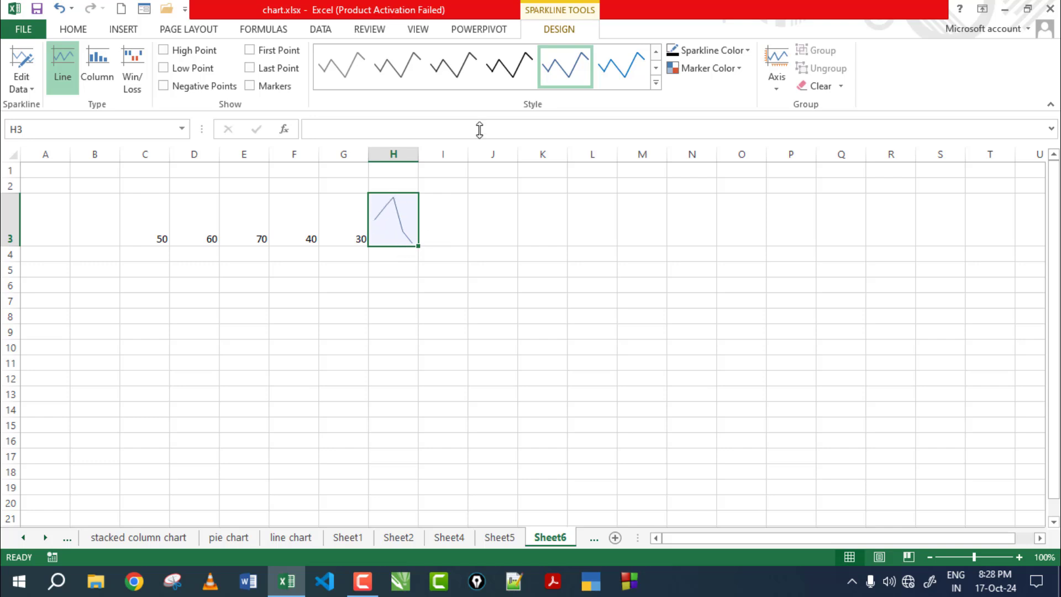
{"action": "left_click", "coordinate": [500, 56]}
{"action": "left_click", "coordinate": [402, 71]}
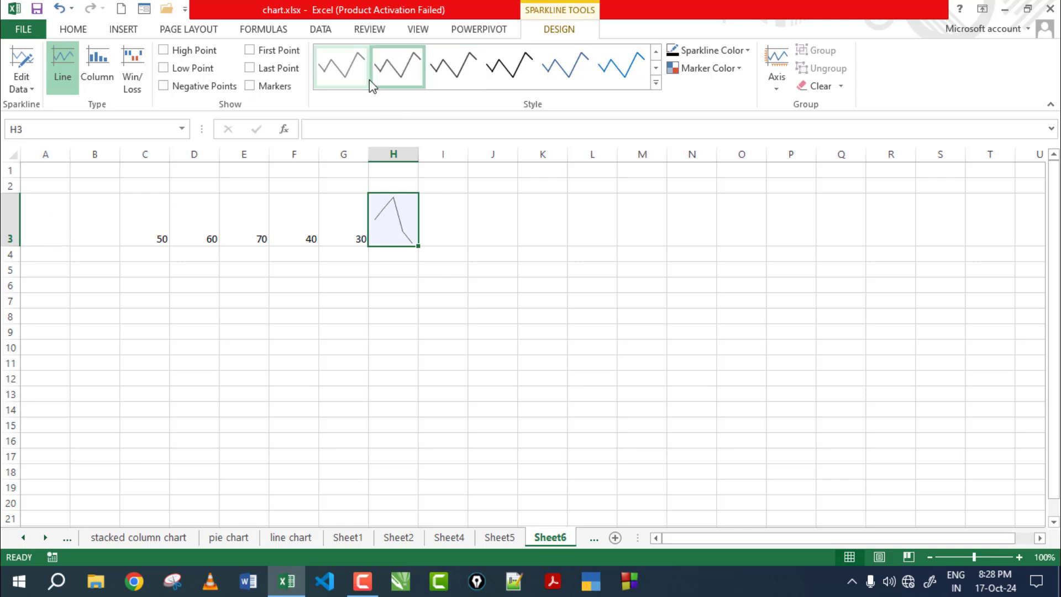
Step: Convert the H3 sparkline to the column type and change C3 to -50 and E3 to -70
{"action": "left_click", "coordinate": [97, 75]}
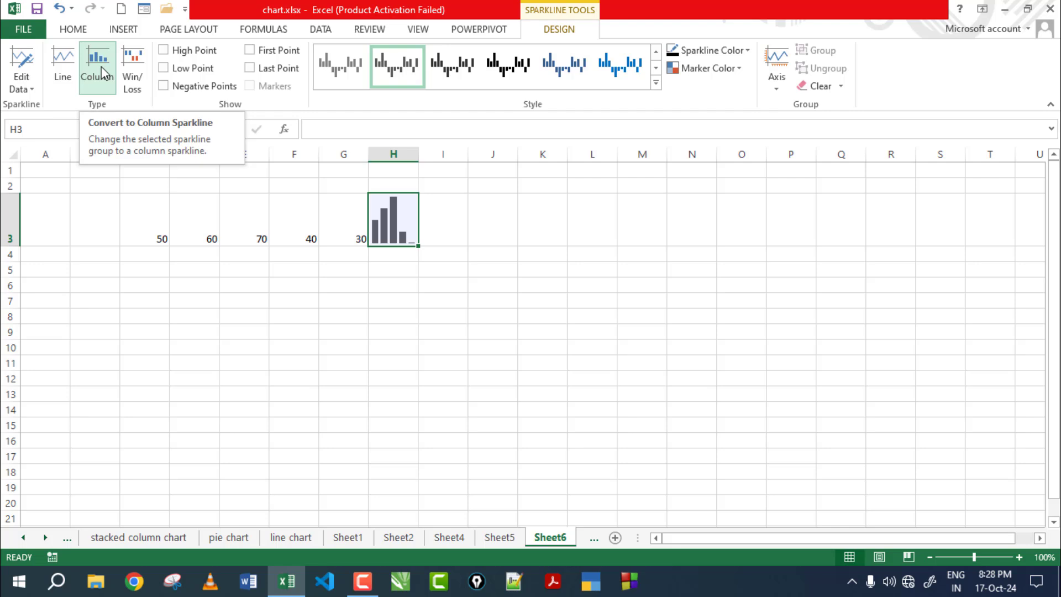
{"action": "left_click", "coordinate": [151, 235]}
{"action": "type", "text": "-"}
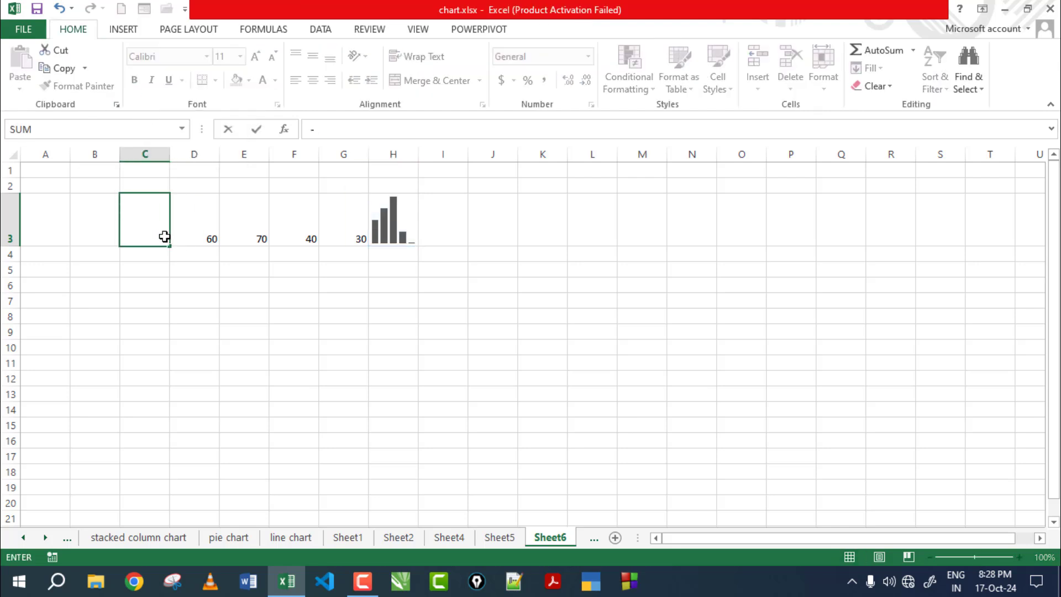
{"action": "key", "text": "Return"}
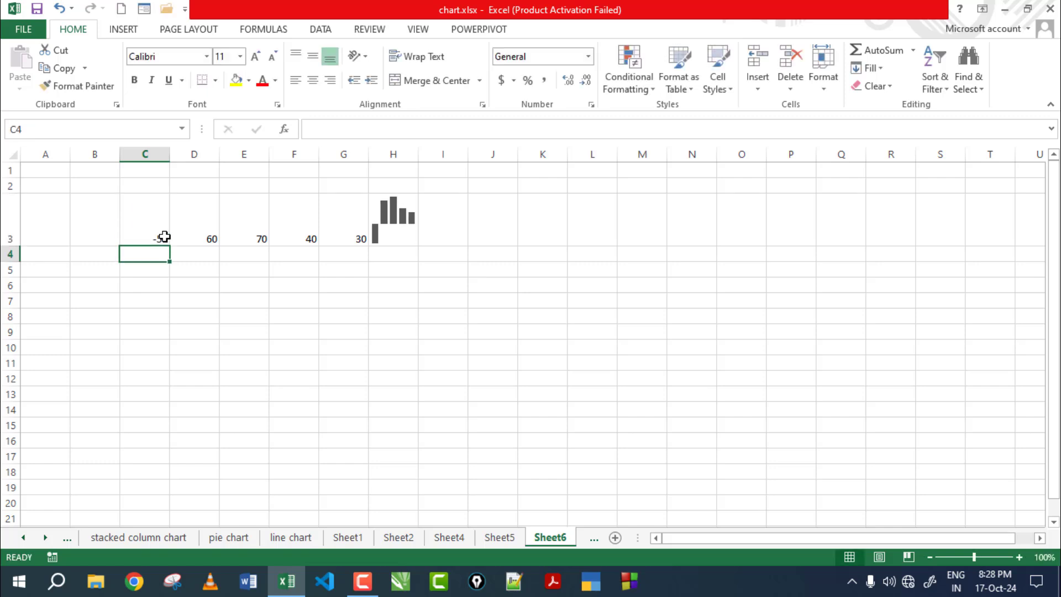
{"action": "key", "text": "Up"}
{"action": "key", "text": "Right"}
{"action": "key", "text": "Right"}
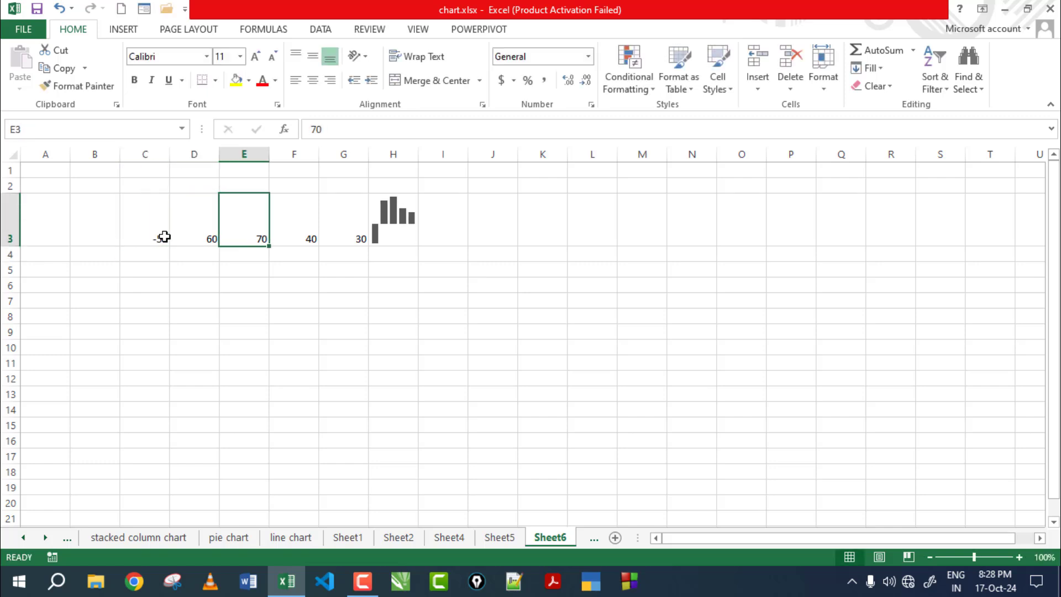
{"action": "type", "text": "-70"}
{"action": "key", "text": "Return"}
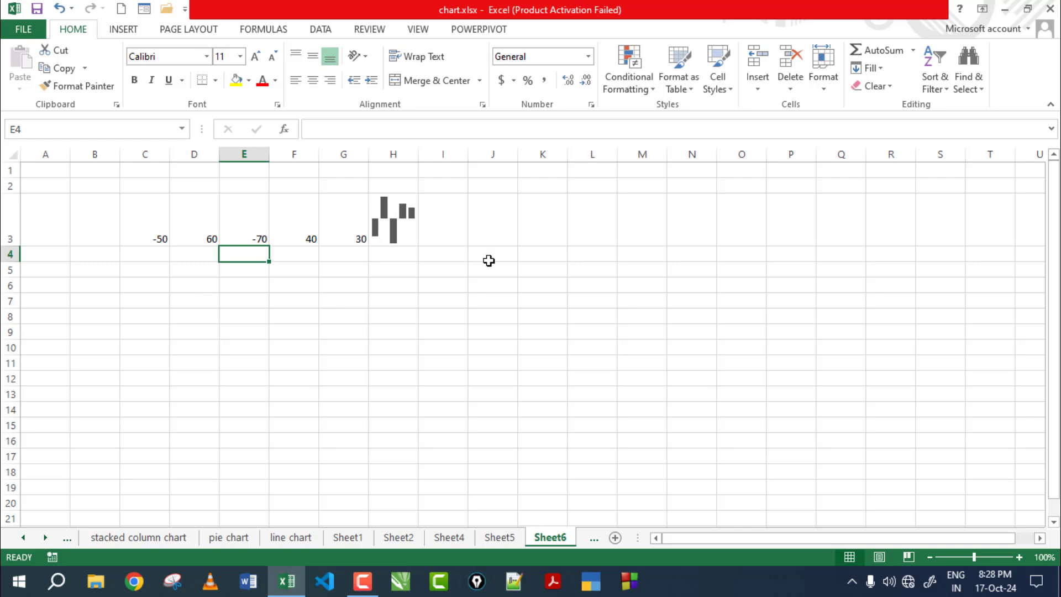
Step: Insert a win/loss sparkline in H3 using the data range C3:G3
{"action": "left_click", "coordinate": [459, 287]}
{"action": "left_click", "coordinate": [389, 223]}
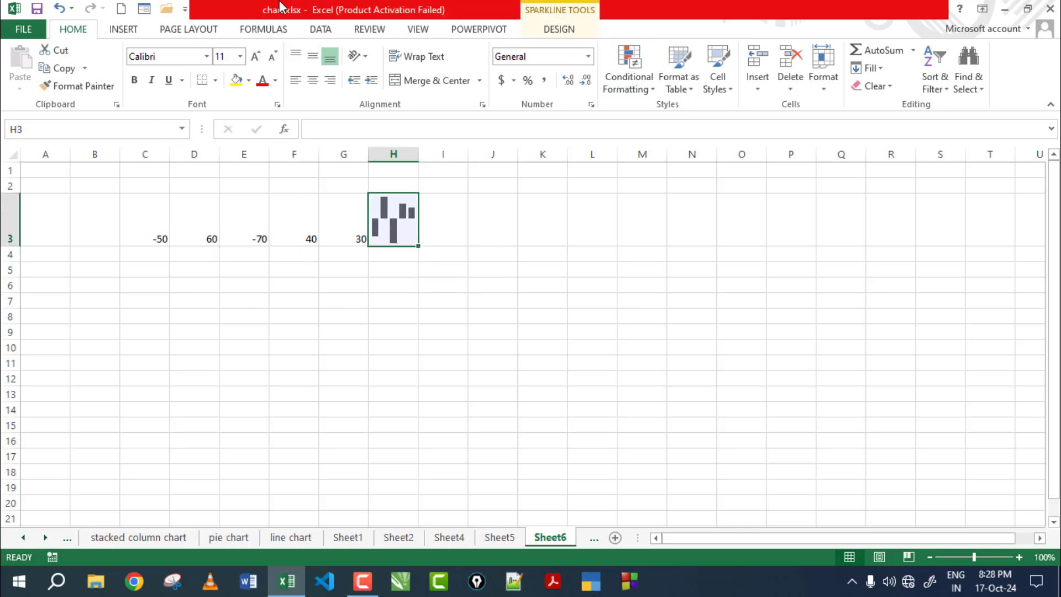
{"action": "left_click", "coordinate": [121, 30]}
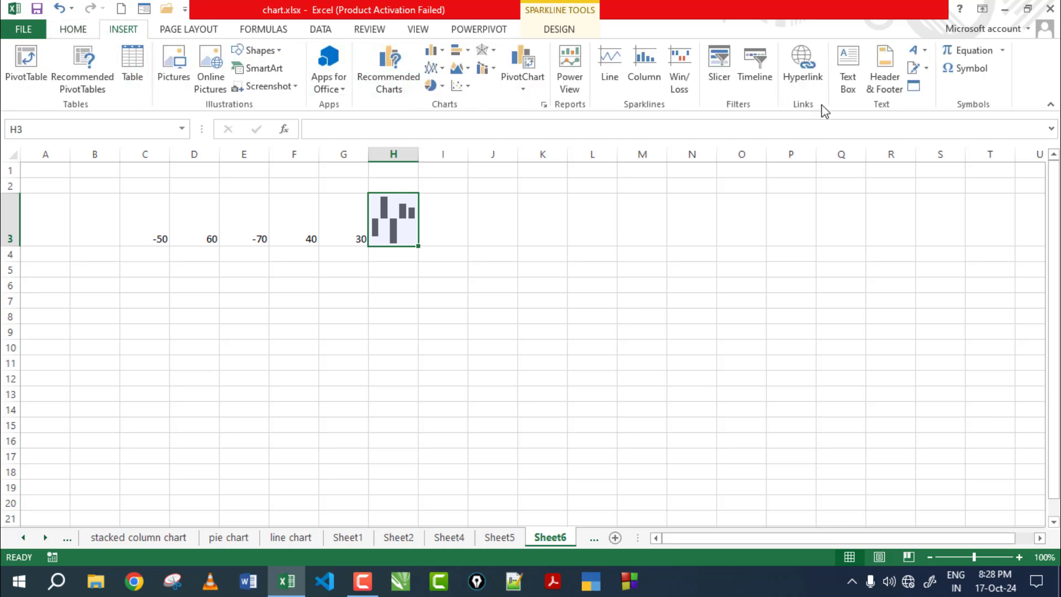
{"action": "left_click", "coordinate": [680, 73]}
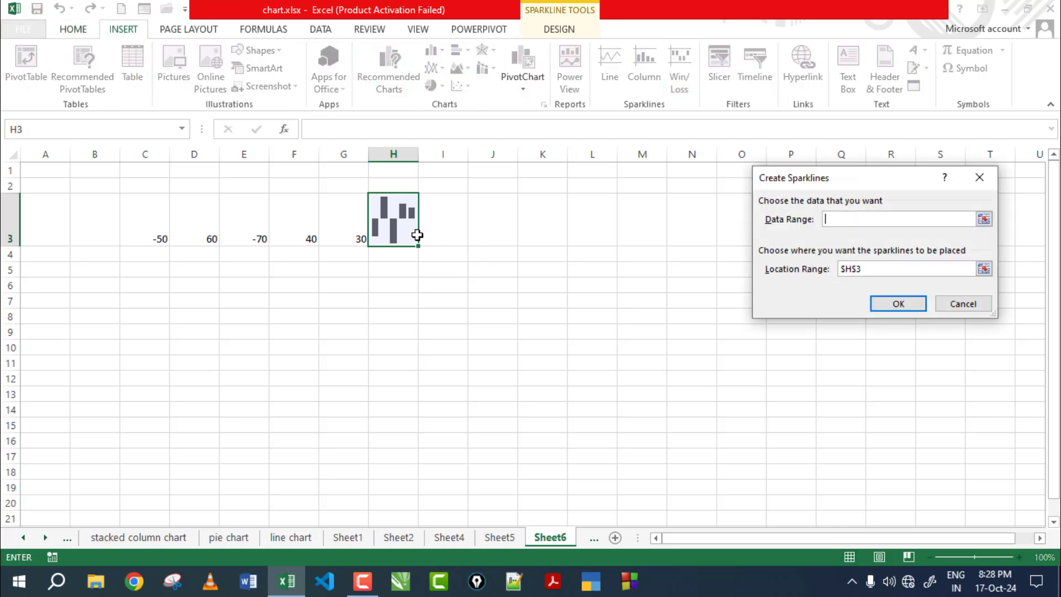
{"action": "left_click_drag", "start_coordinate": [144, 235], "coordinate": [348, 237]}
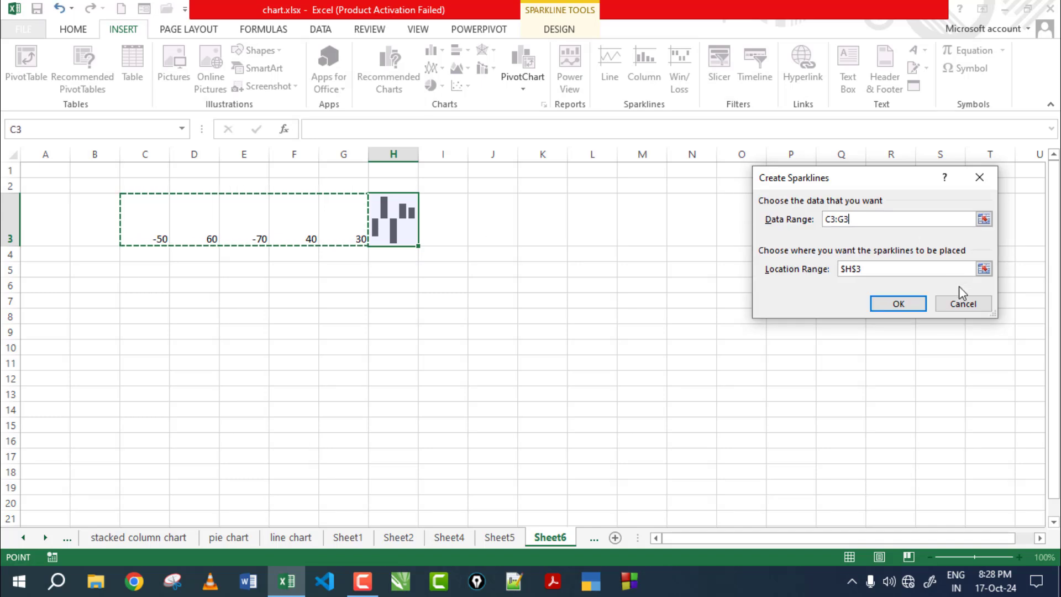
{"action": "left_click", "coordinate": [914, 307]}
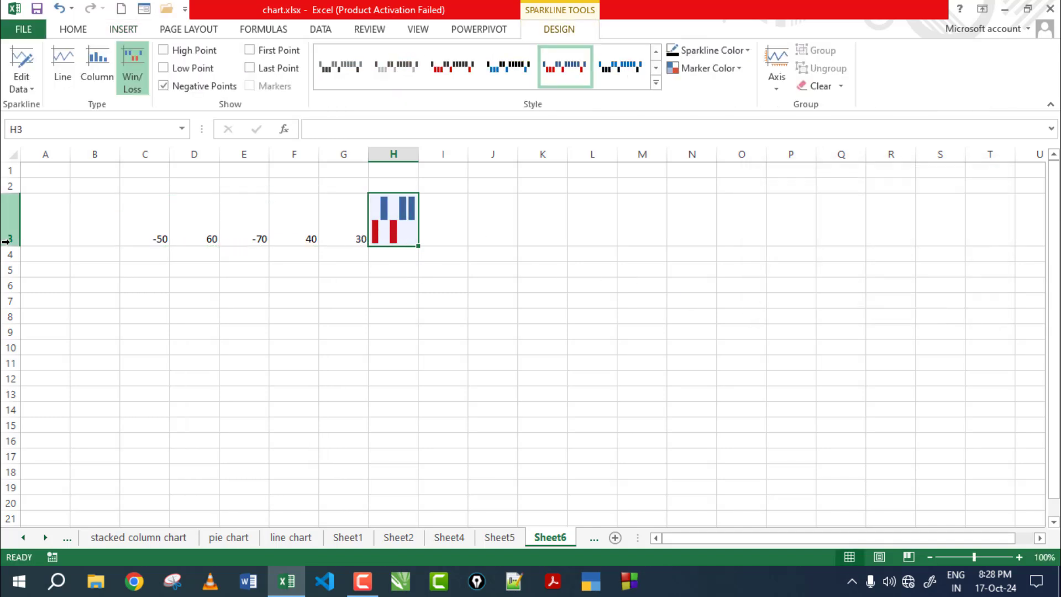
Step: Make row 3 taller and column H wider, and give the win/loss sparkline the blue style with red negative points
{"action": "left_click_drag", "start_coordinate": [17, 249], "coordinate": [11, 271]}
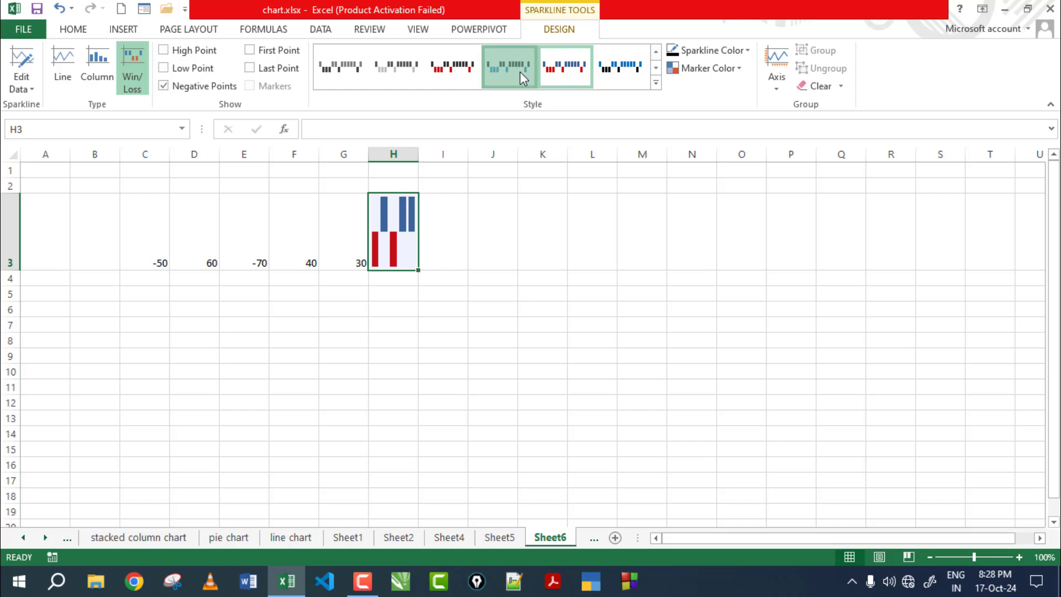
{"action": "left_click", "coordinate": [397, 66]}
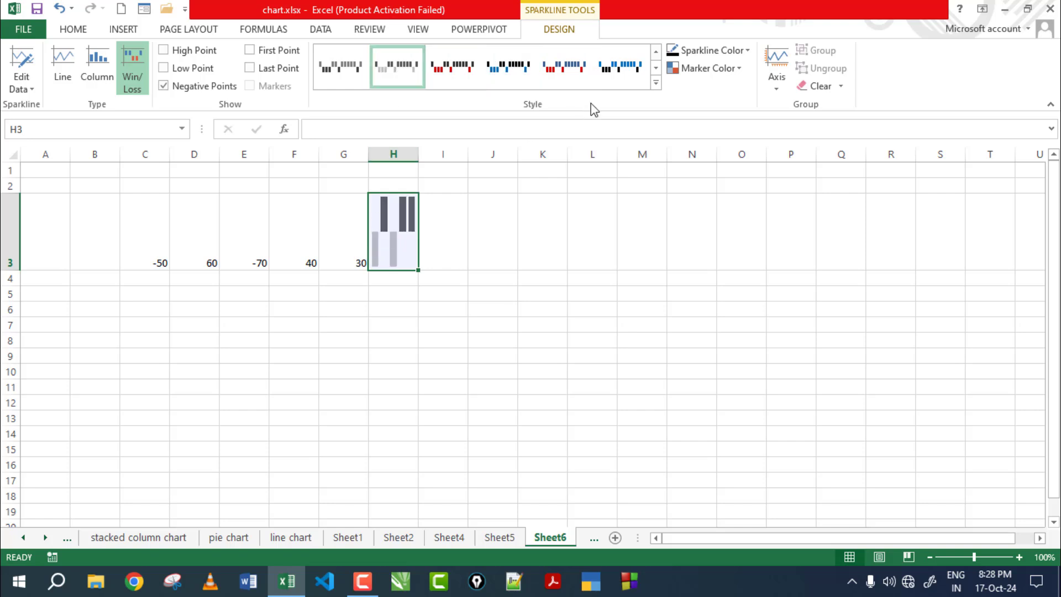
{"action": "left_click", "coordinate": [565, 66]}
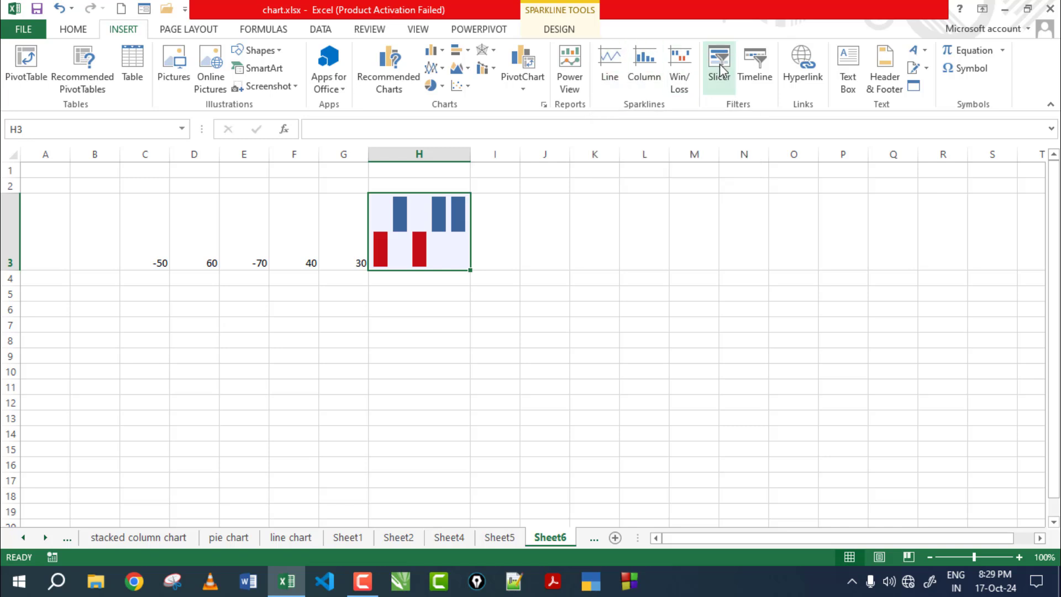
{"action": "left_click", "coordinate": [481, 371]}
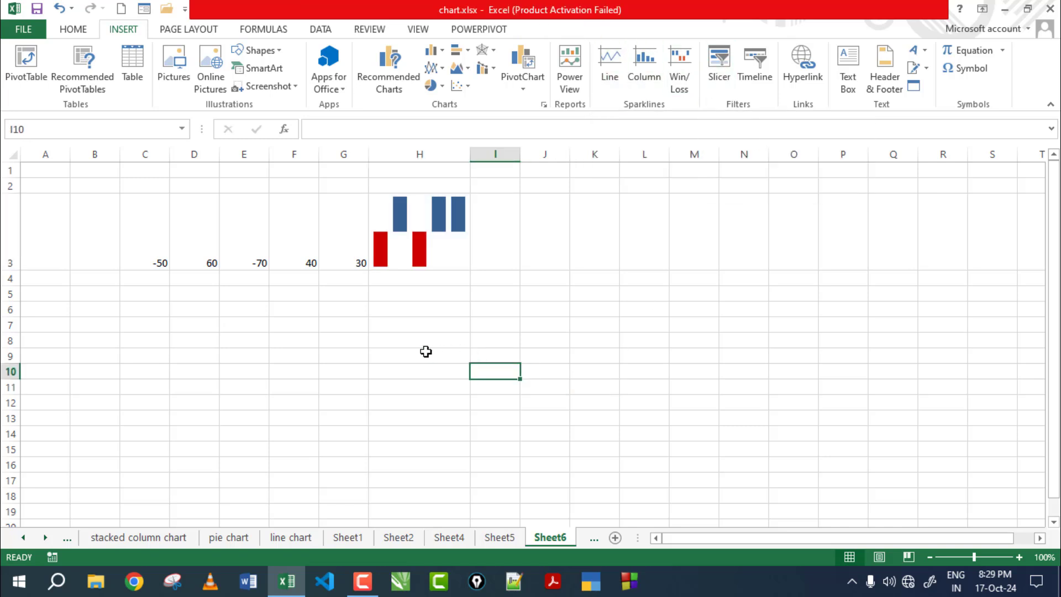
Step: Find the table with Type, Count Gen 1 and Count Gen 2 on the other sheets and copy it to M6:O10 on Sheet6
{"action": "left_click", "coordinate": [497, 539]}
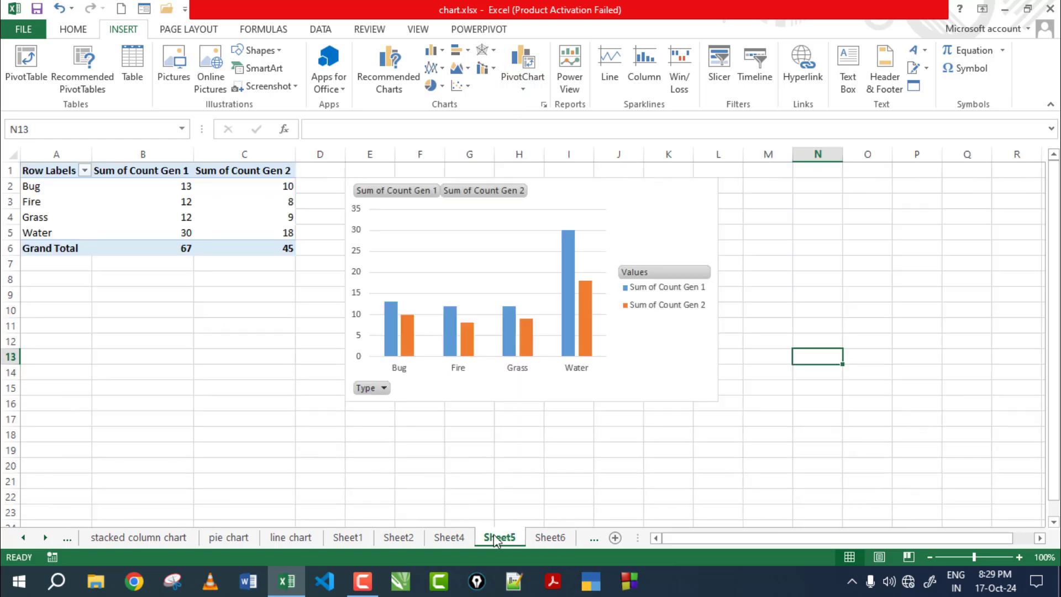
{"action": "left_click", "coordinate": [431, 538]}
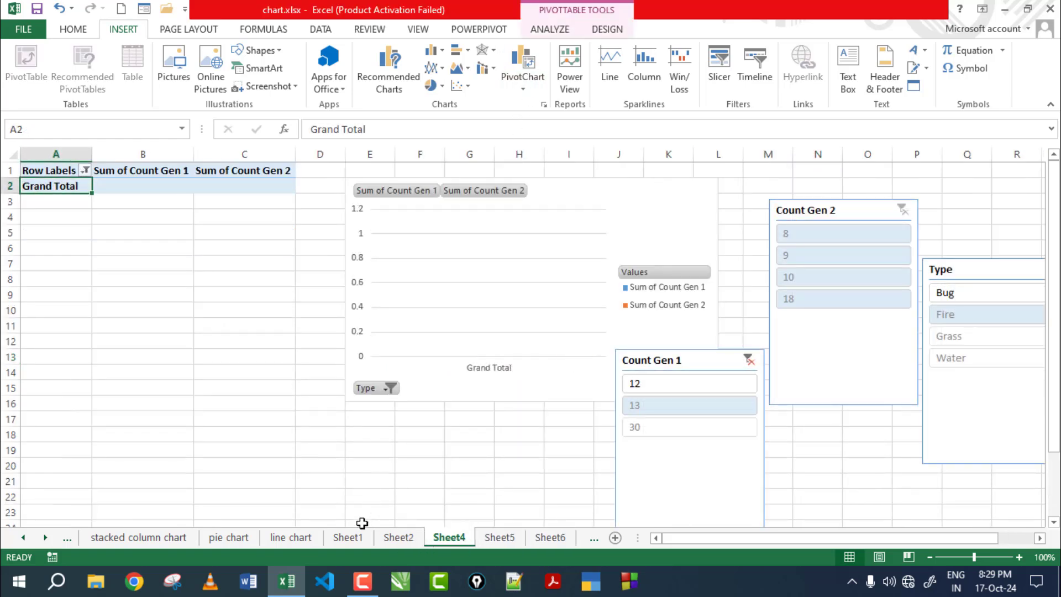
{"action": "left_click", "coordinate": [344, 538]}
{"action": "left_click", "coordinate": [302, 539]}
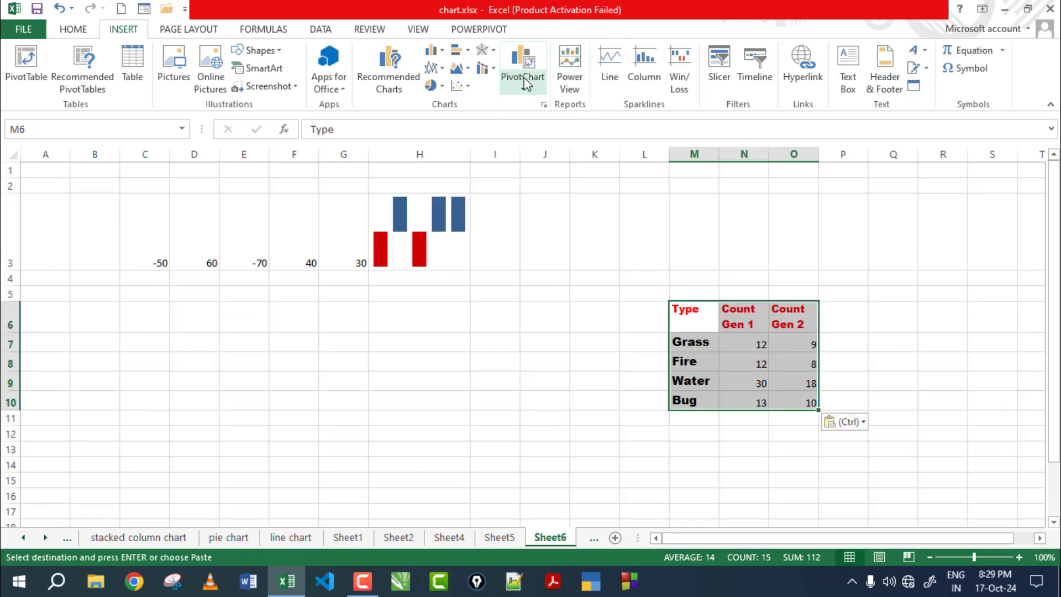
Step: Insert a PivotChart and PivotTable from the table range M6:O10 on a new worksheet
{"action": "left_click", "coordinate": [525, 86]}
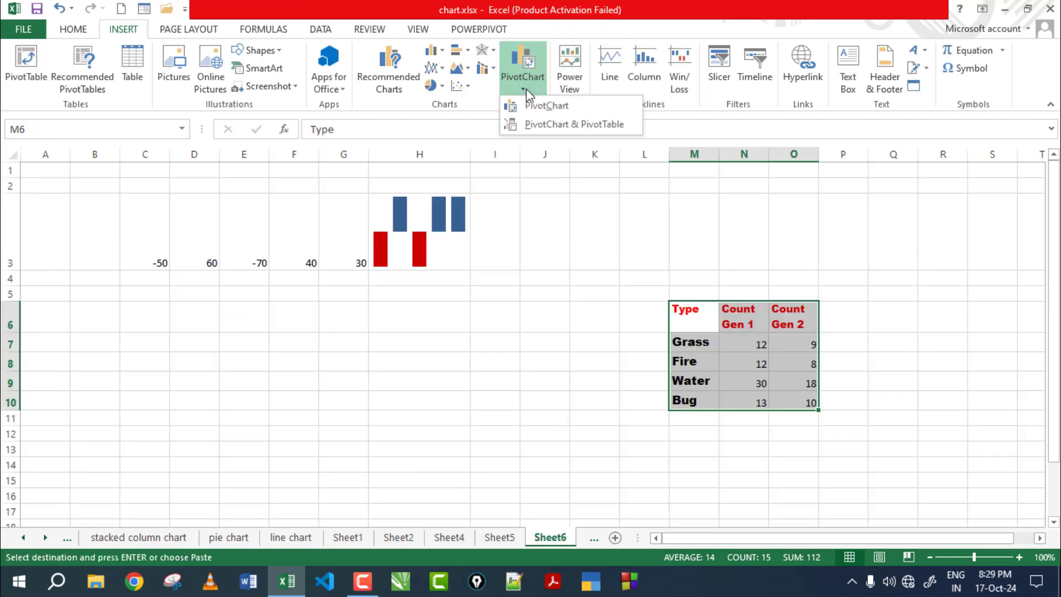
{"action": "left_click", "coordinate": [533, 126]}
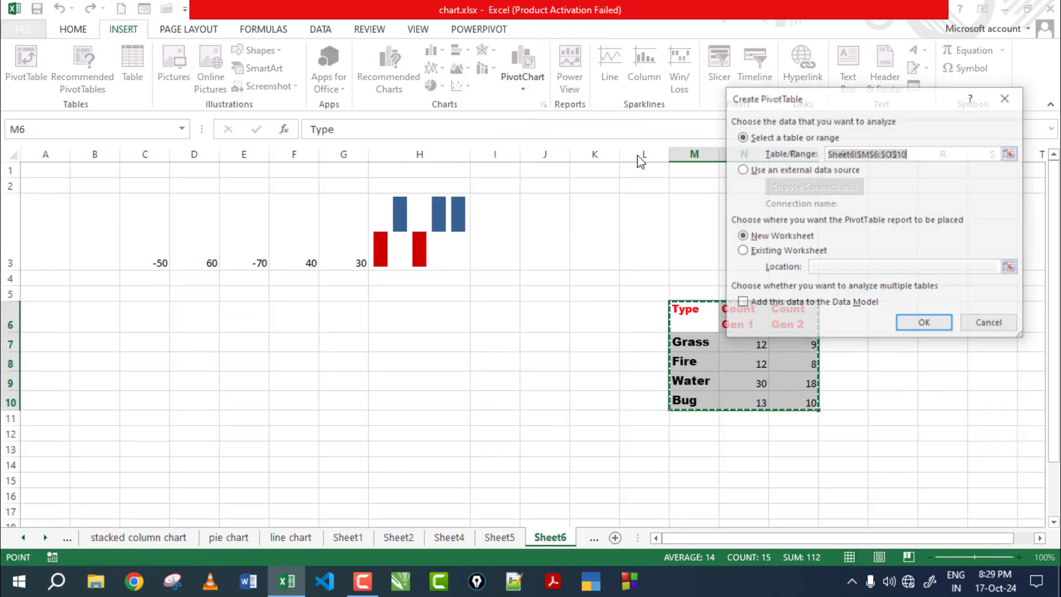
{"action": "left_click", "coordinate": [925, 324]}
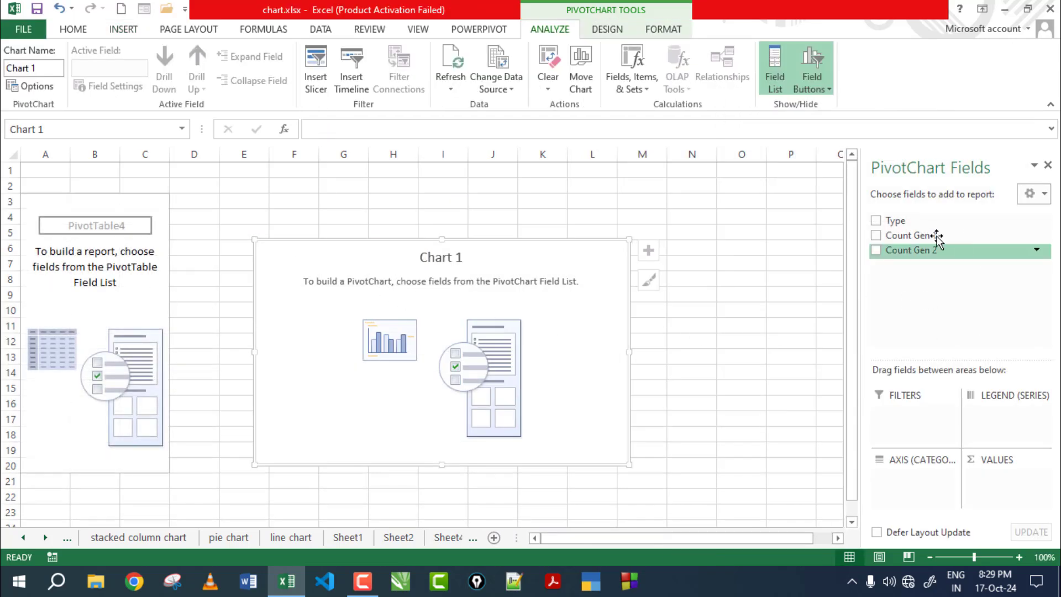
Step: Add the Type, Count Gen 1 and Count Gen 2 fields to the PivotChart
{"action": "left_click", "coordinate": [877, 220]}
{"action": "left_click", "coordinate": [877, 235]}
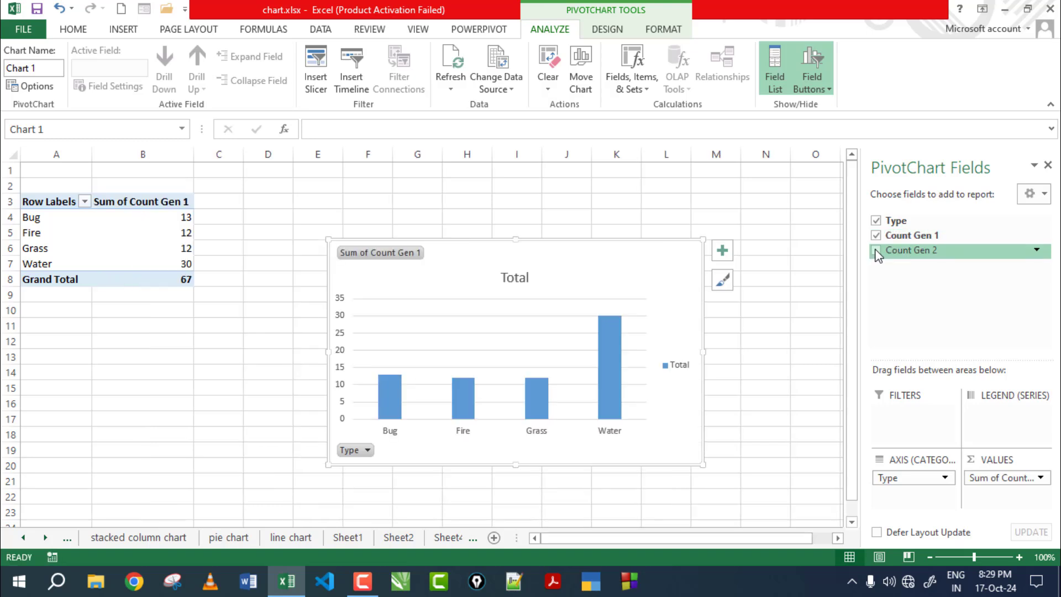
{"action": "left_click", "coordinate": [876, 249]}
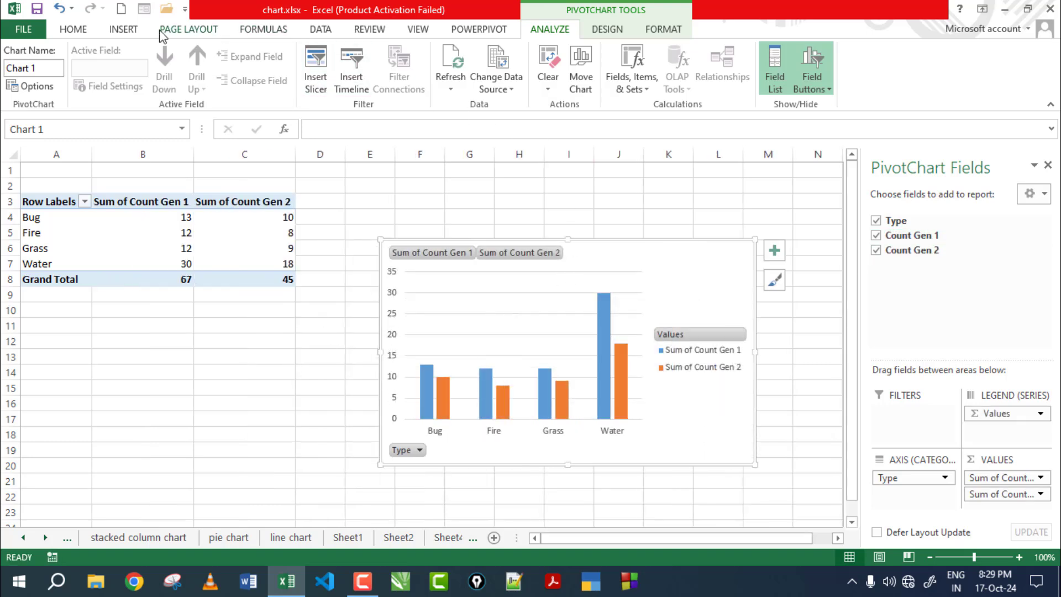
Step: Insert slicers for Type, Count Gen 1 and Count Gen 2 for the PivotChart
{"action": "left_click", "coordinate": [130, 32]}
{"action": "left_click", "coordinate": [716, 53]}
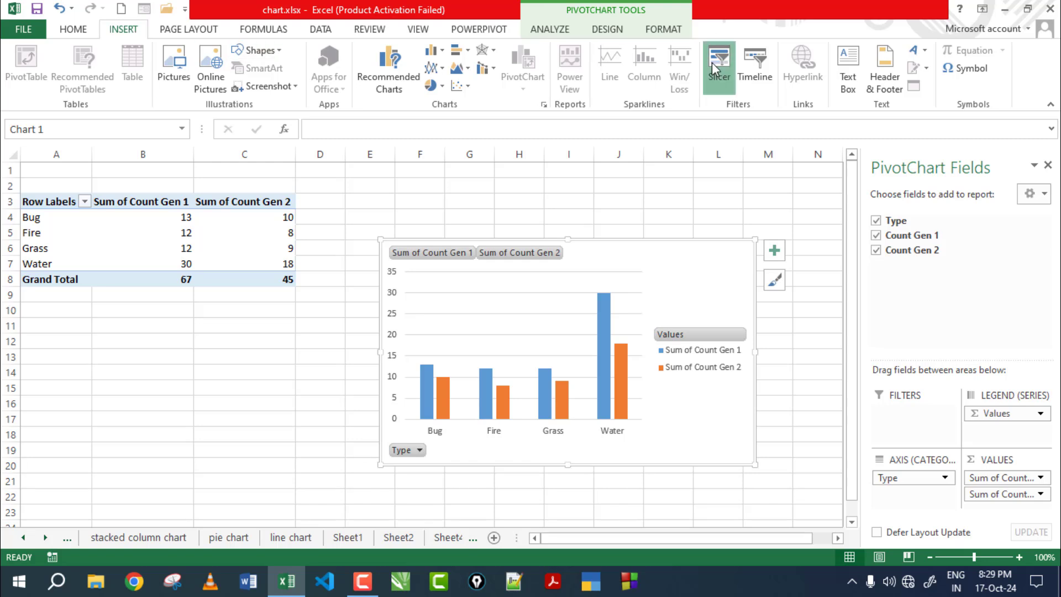
{"action": "left_click", "coordinate": [819, 160]}
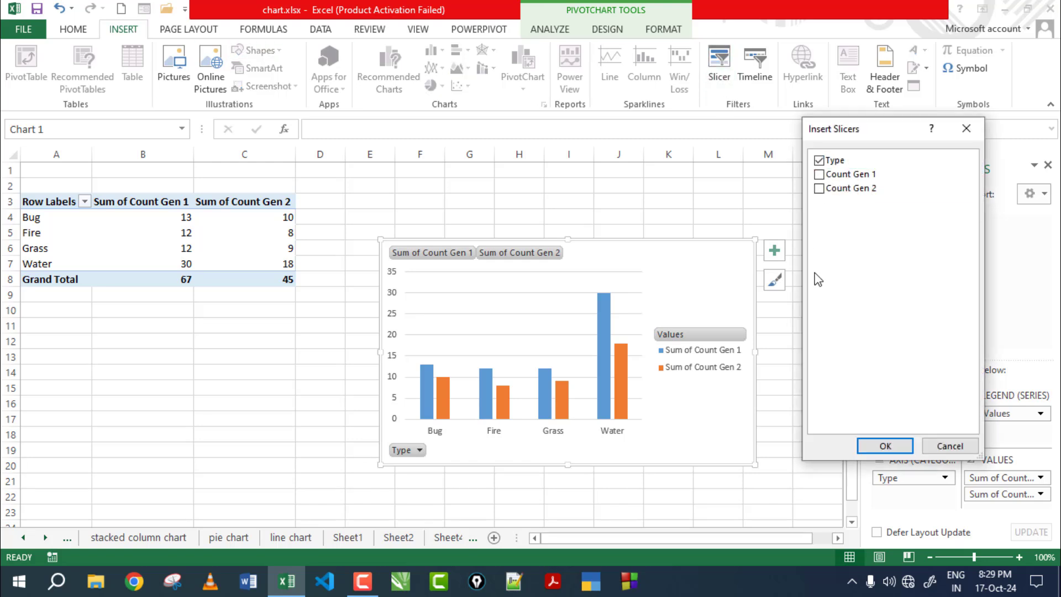
{"action": "left_click", "coordinate": [820, 174]}
{"action": "left_click", "coordinate": [824, 189]}
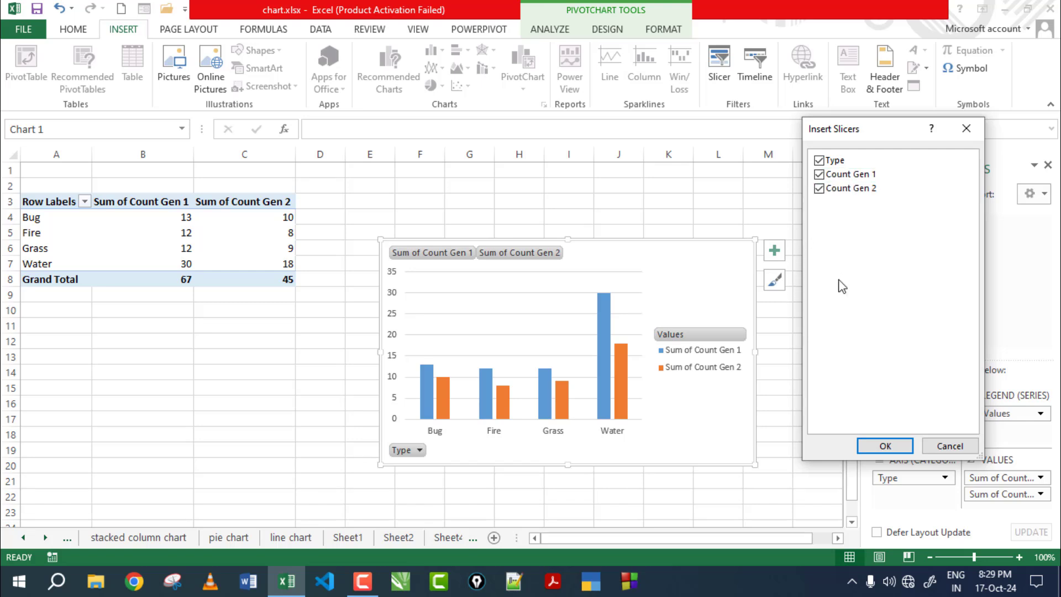
{"action": "left_click", "coordinate": [867, 445]}
Step: Move the three slicers clear of the PivotChart and filter the data to Bug with the Type slicer
{"action": "left_click_drag", "start_coordinate": [467, 297], "coordinate": [839, 202]}
{"action": "left_click_drag", "start_coordinate": [469, 266], "coordinate": [166, 327]}
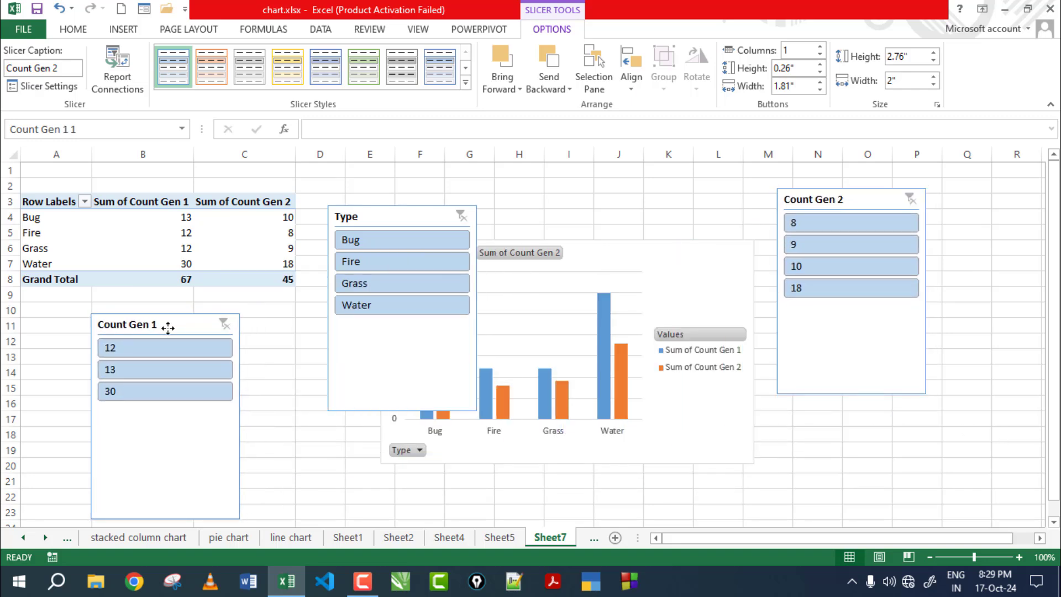
{"action": "left_click", "coordinate": [370, 244]}
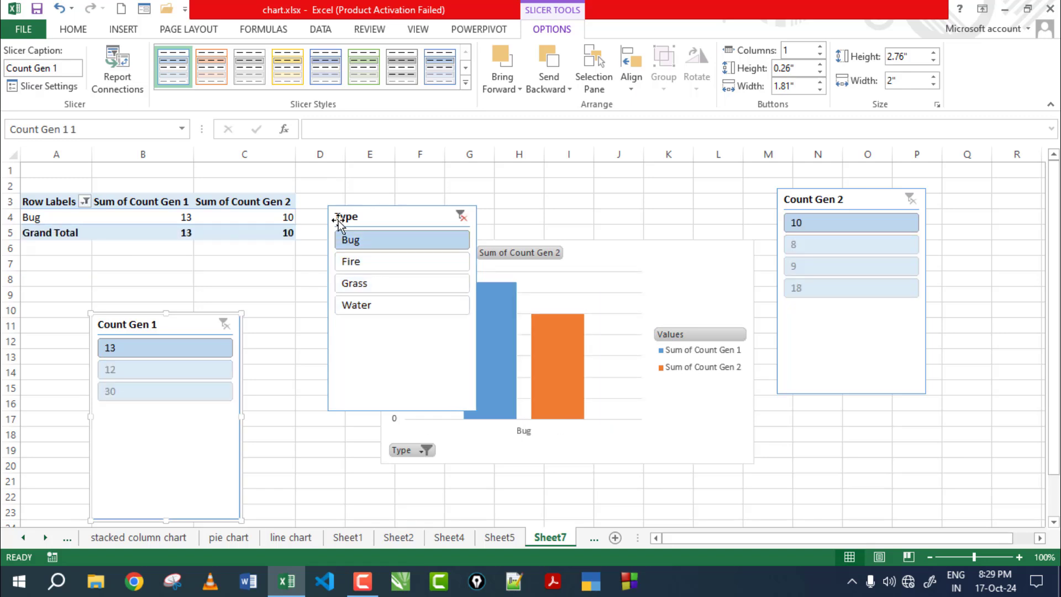
{"action": "left_click_drag", "start_coordinate": [365, 216], "coordinate": [794, 284]}
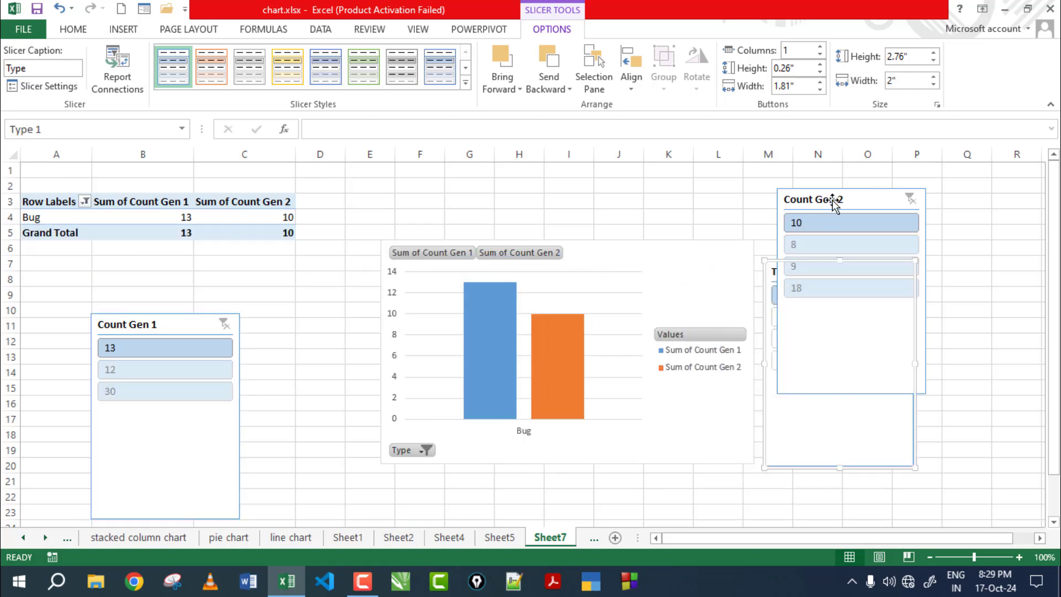
{"action": "left_click_drag", "start_coordinate": [833, 204], "coordinate": [997, 202]}
Step: Filter the PivotChart with the Type slicer to Fire, Grass and Water in turn
{"action": "left_click", "coordinate": [785, 321]}
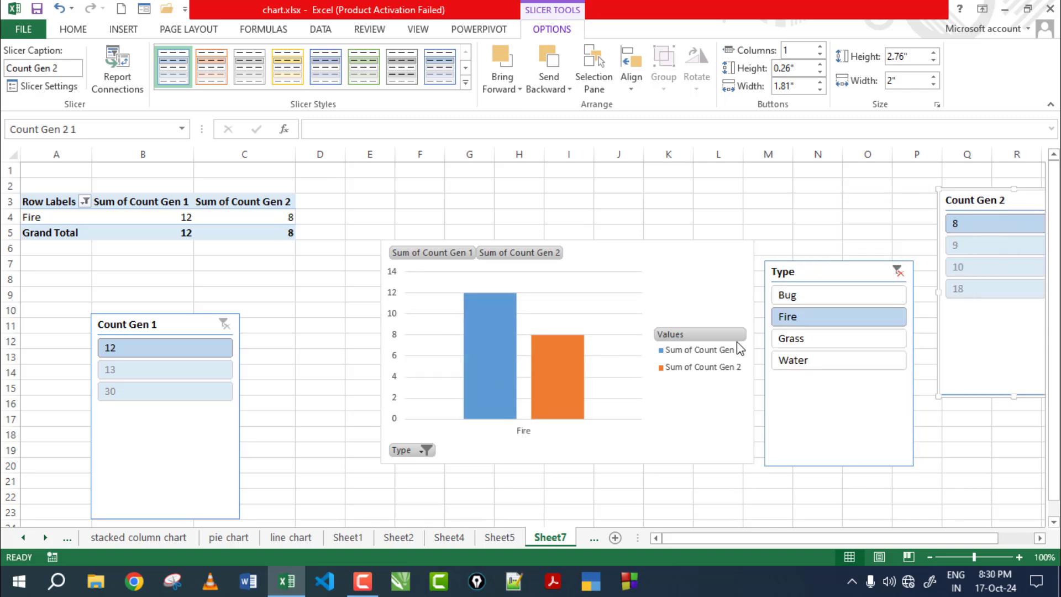
{"action": "left_click", "coordinate": [796, 339]}
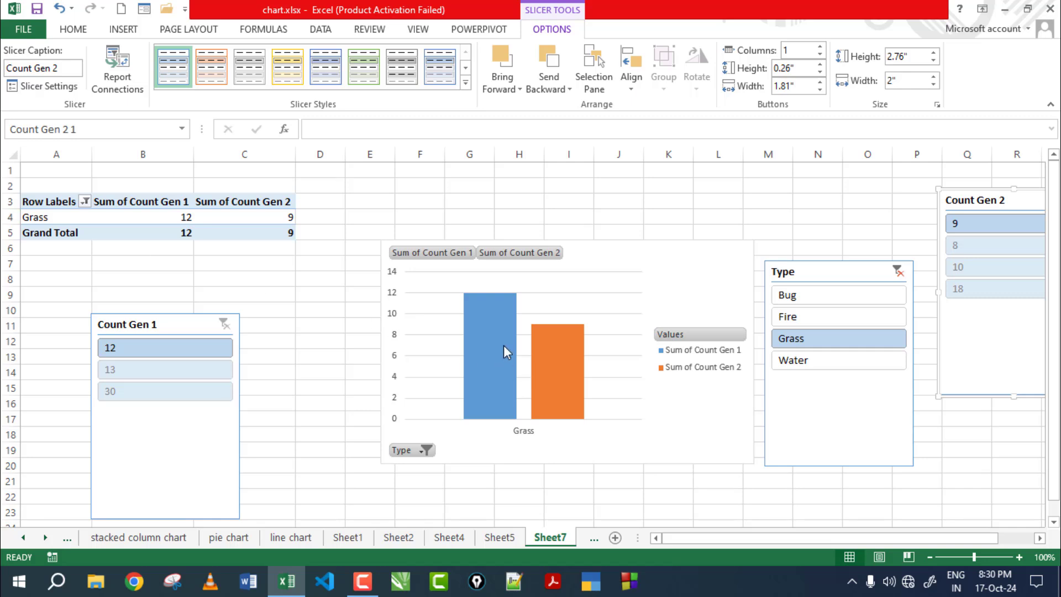
{"action": "left_click", "coordinate": [789, 376]}
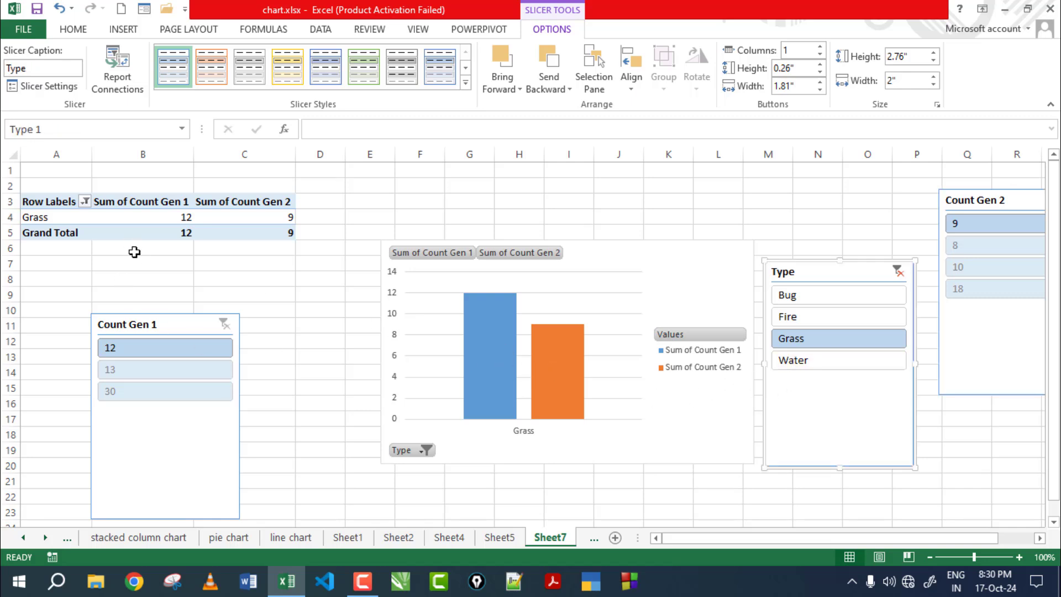
{"action": "key", "text": "Down"}
{"action": "key", "text": "Return"}
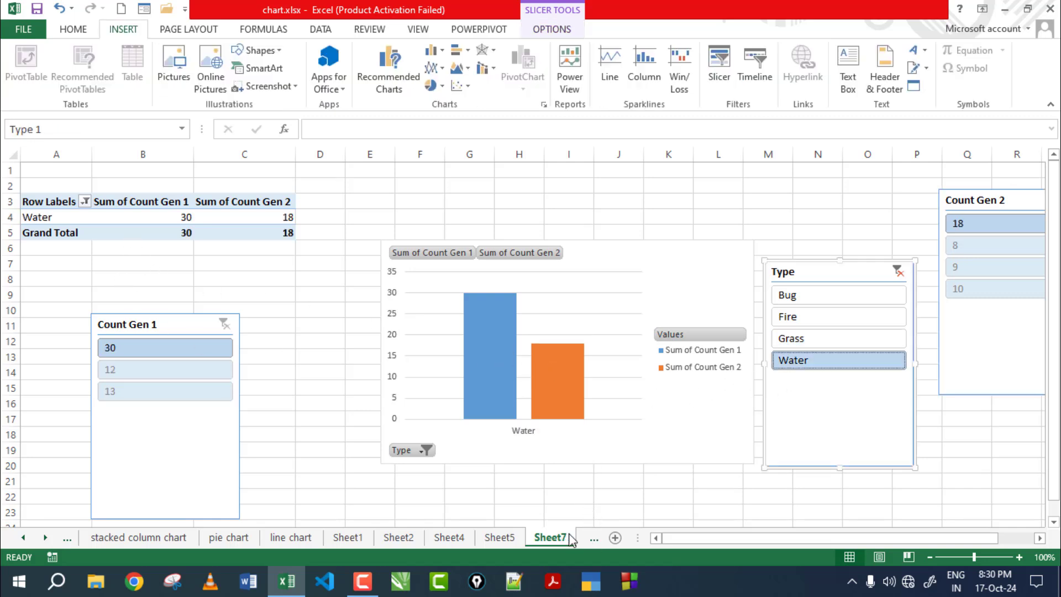
Step: Add a new worksheet and enter the text upciss in cell G7
{"action": "left_click", "coordinate": [615, 538]}
{"action": "left_click", "coordinate": [133, 177]}
{"action": "left_click", "coordinate": [190, 262]}
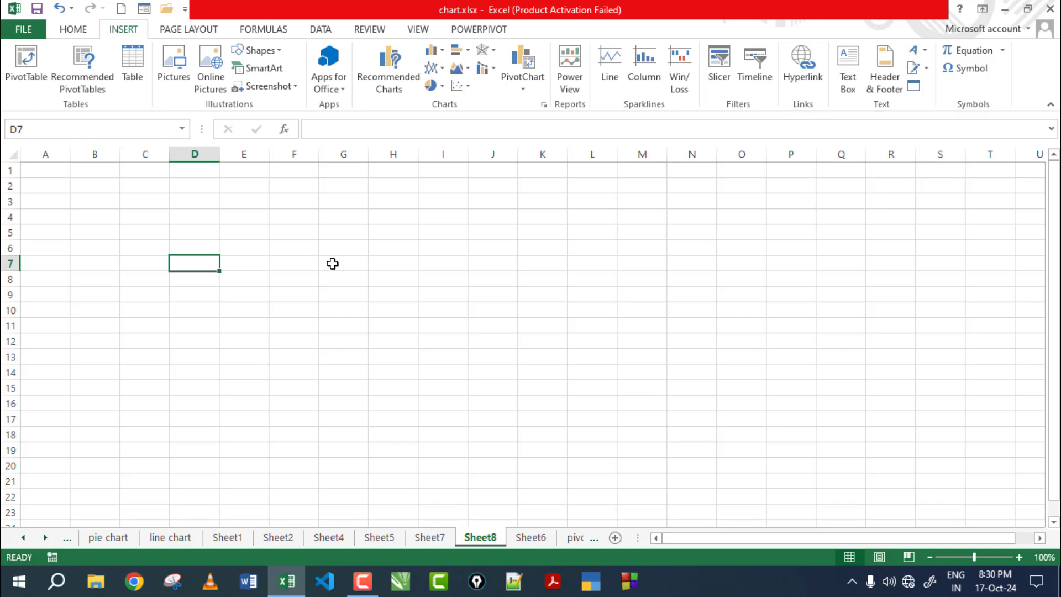
{"action": "left_click", "coordinate": [352, 267]}
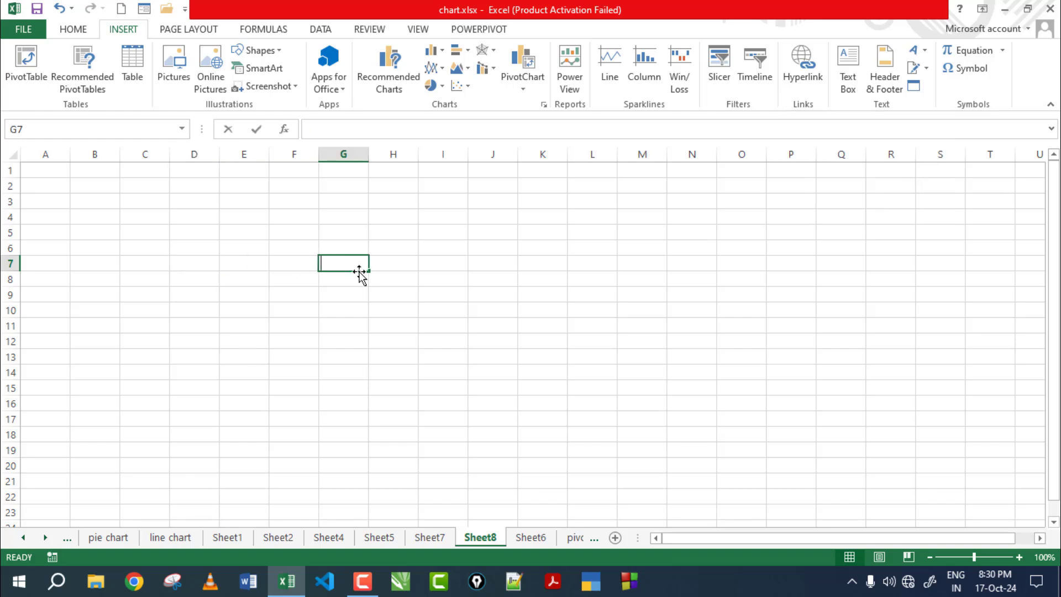
{"action": "type", "text": "upciss"}
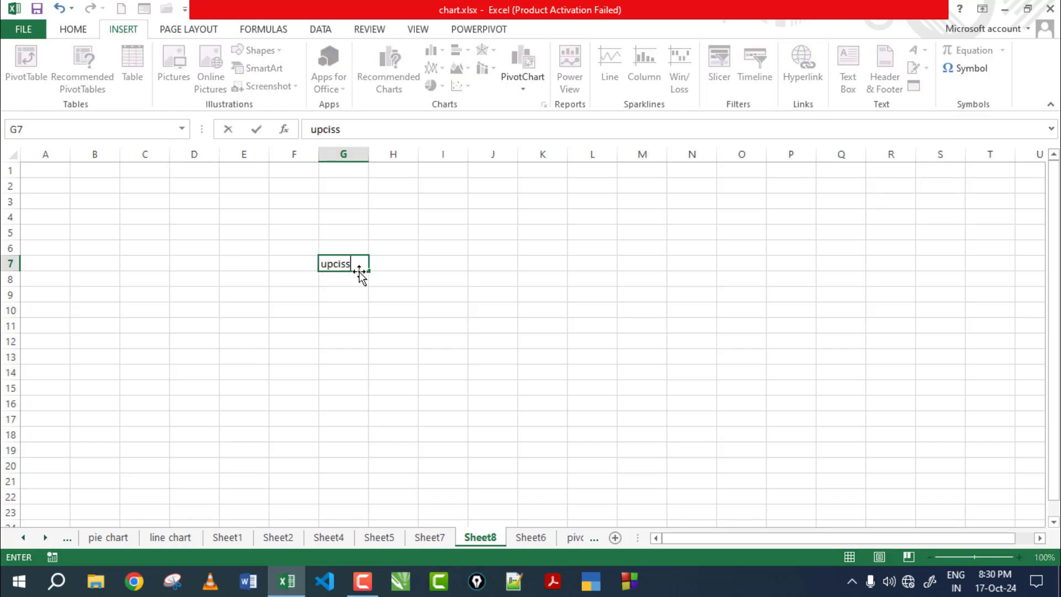
{"action": "key", "text": "Return"}
Step: Insert a hyperlink in cell G7 to the existing file colluman chart.JPG in the chart folder
{"action": "left_click", "coordinate": [360, 265]}
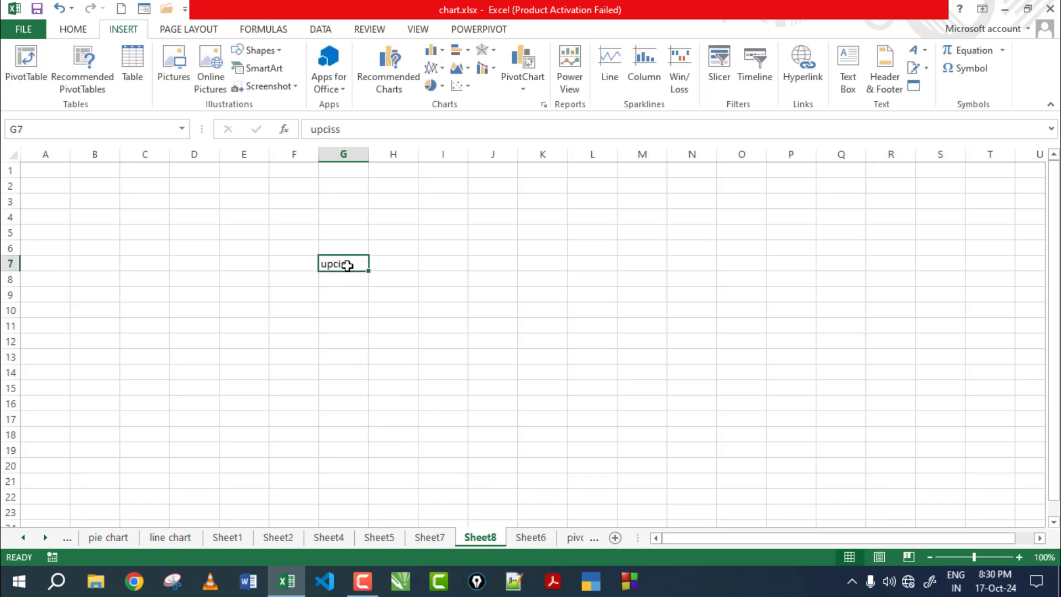
{"action": "left_click", "coordinate": [801, 69]}
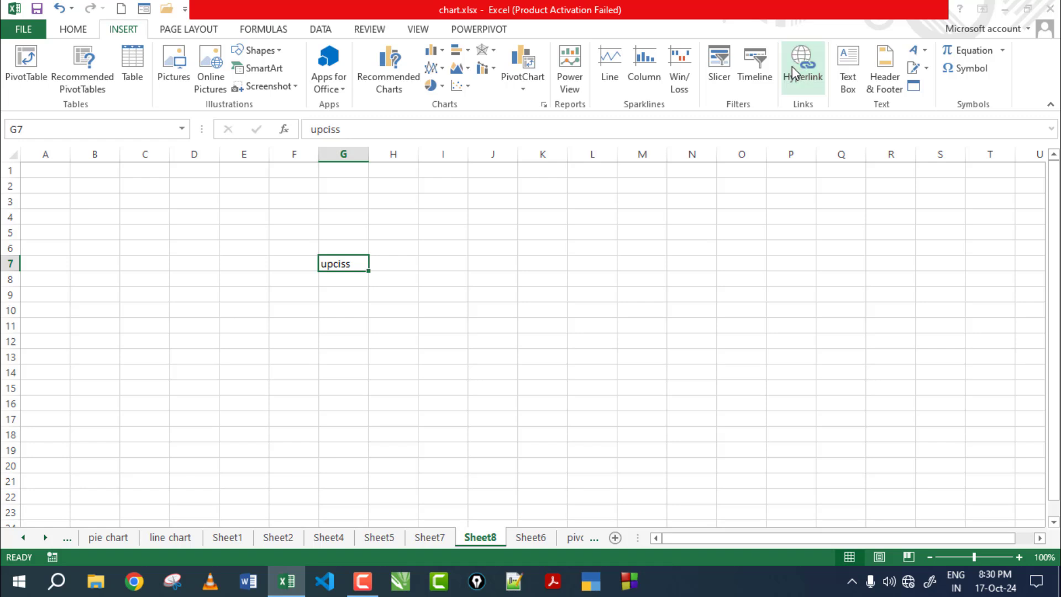
{"action": "left_click", "coordinate": [703, 283]}
{"action": "left_click", "coordinate": [714, 244]}
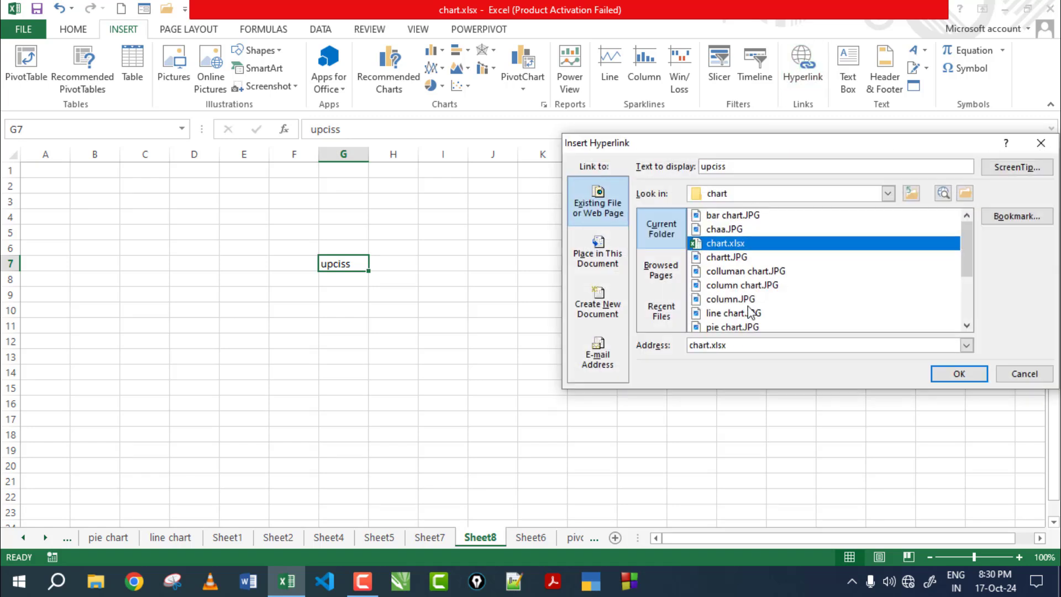
{"action": "left_click", "coordinate": [739, 272]}
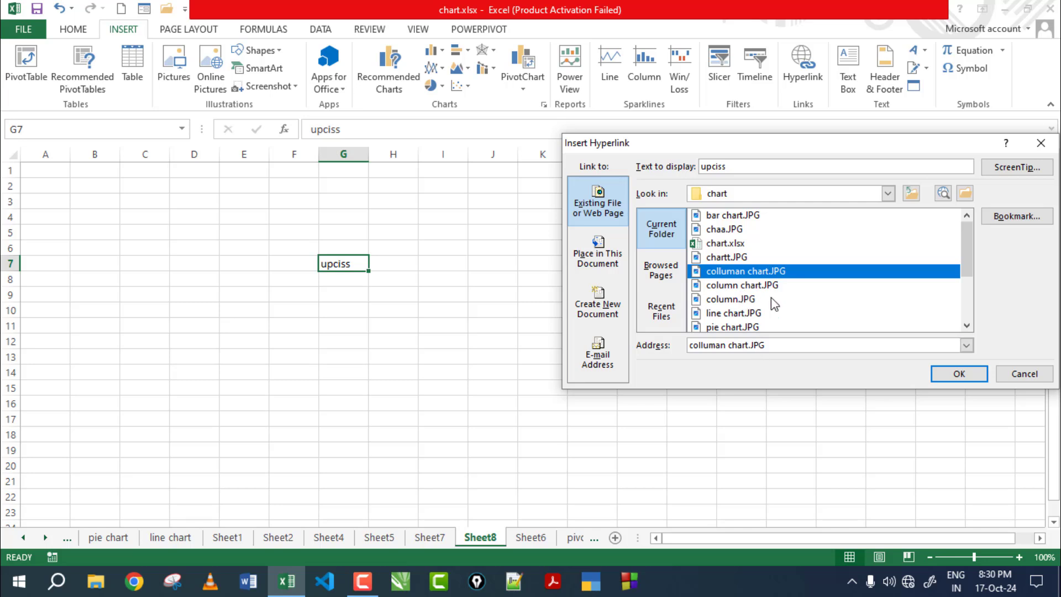
{"action": "left_click", "coordinate": [943, 374]}
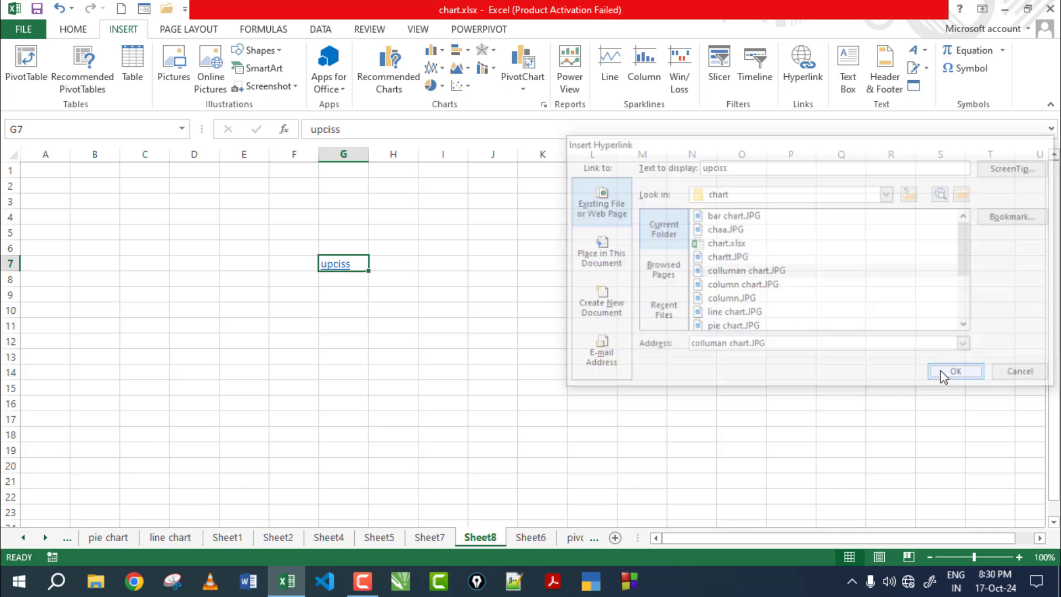
Step: Follow the upciss hyperlink to view the linked column chart image, and close the image viewer
{"action": "left_click", "coordinate": [543, 358]}
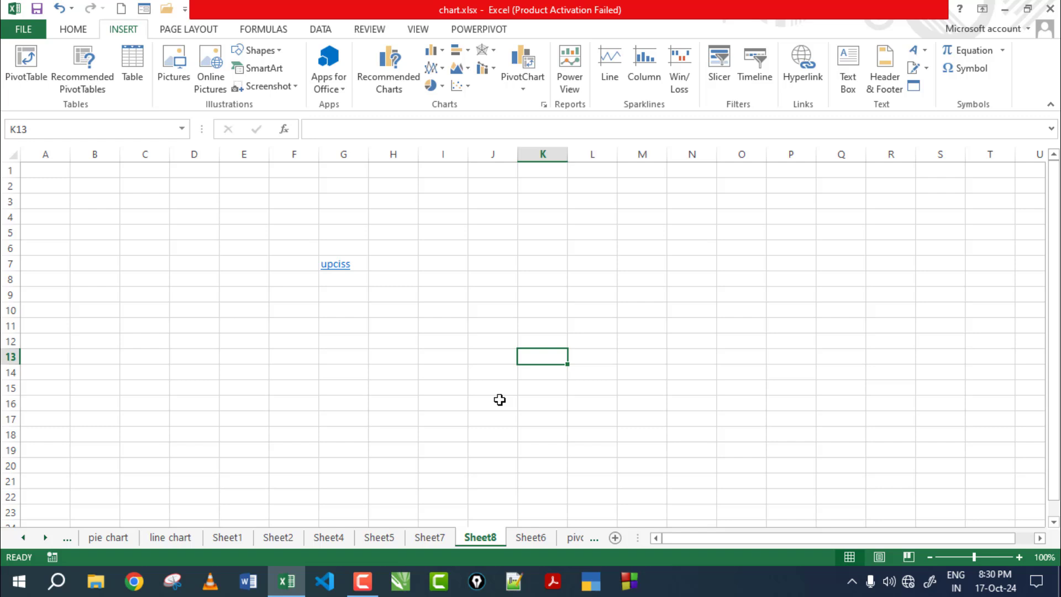
{"action": "left_click", "coordinate": [333, 266]}
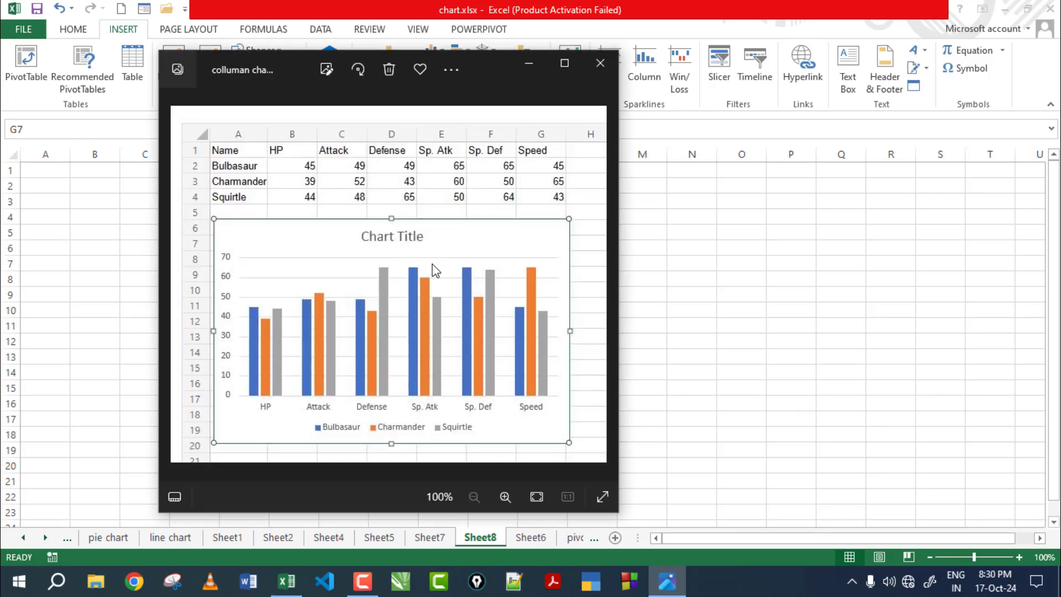
{"action": "left_click", "coordinate": [604, 71]}
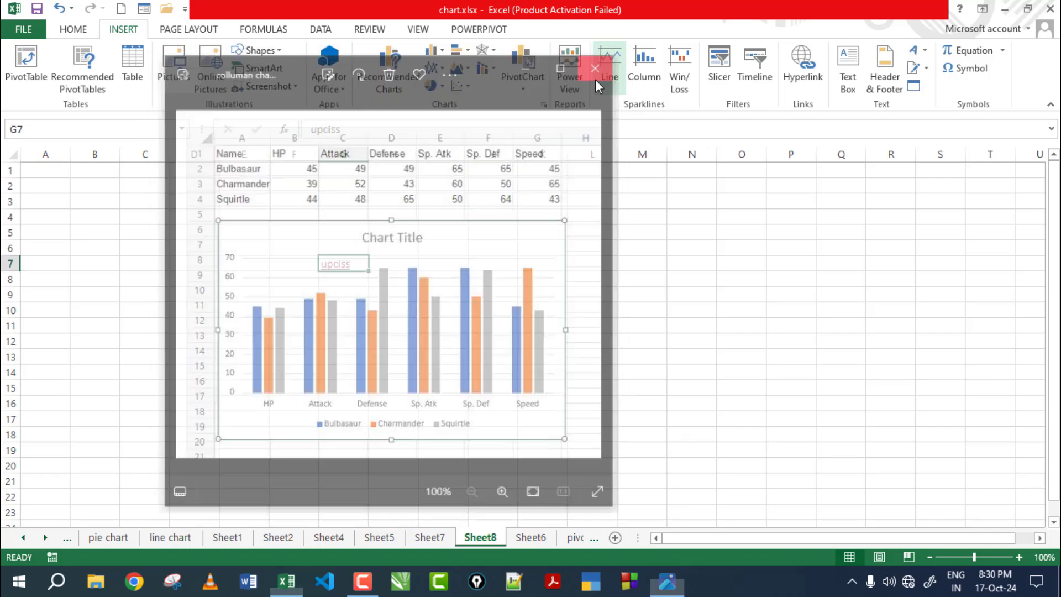
Step: Enter pie in cell K6 and hyperlink it to the file pie chart.JPG in the chart folder
{"action": "left_click", "coordinate": [545, 250]}
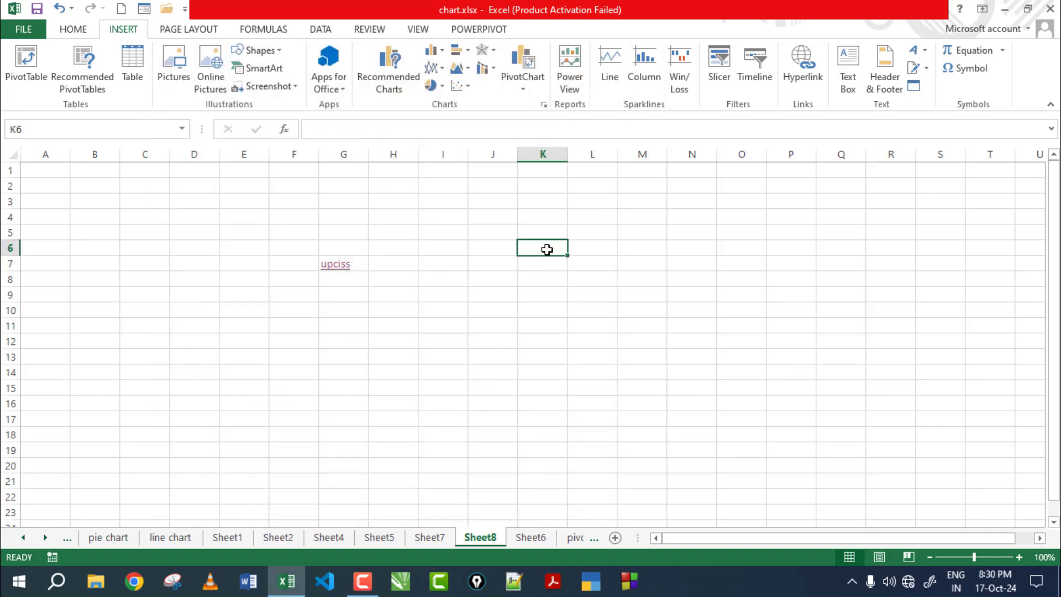
{"action": "type", "text": "7"}
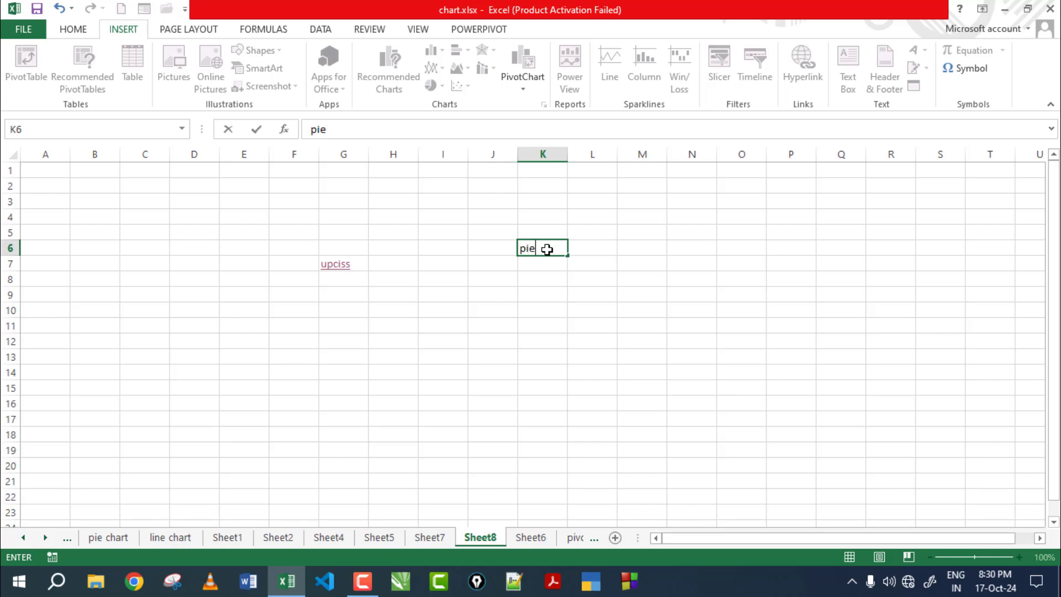
{"action": "left_click", "coordinate": [540, 309]}
{"action": "left_click", "coordinate": [548, 247]}
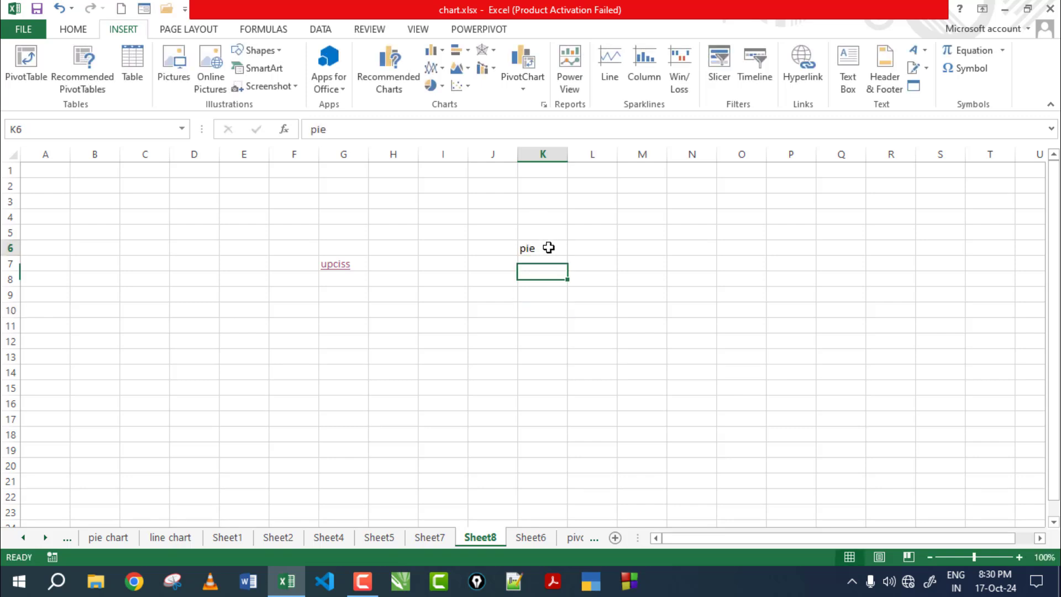
{"action": "left_click", "coordinate": [802, 69]}
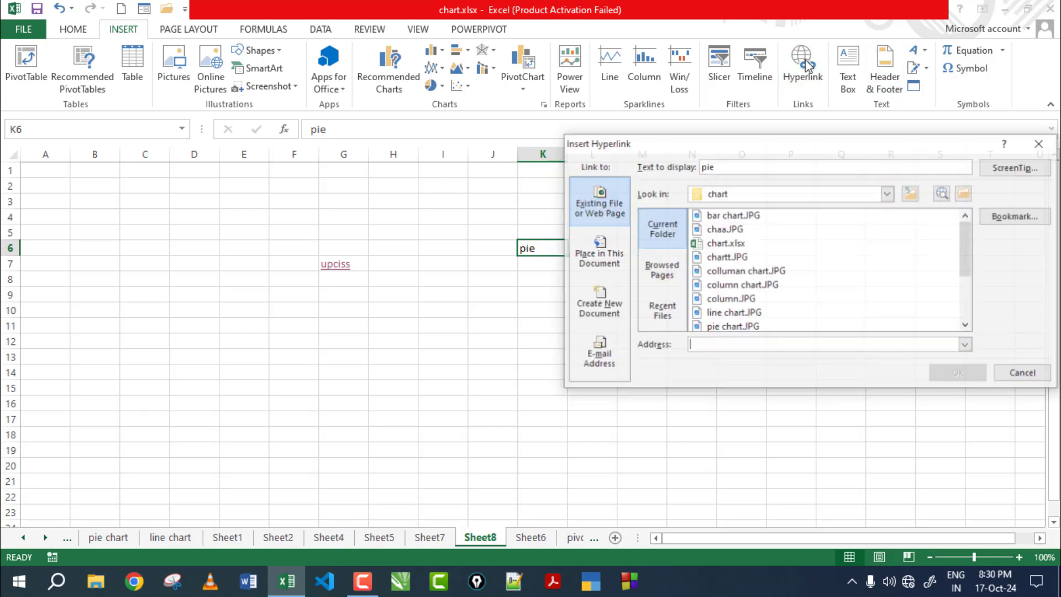
{"action": "left_click", "coordinate": [729, 327]}
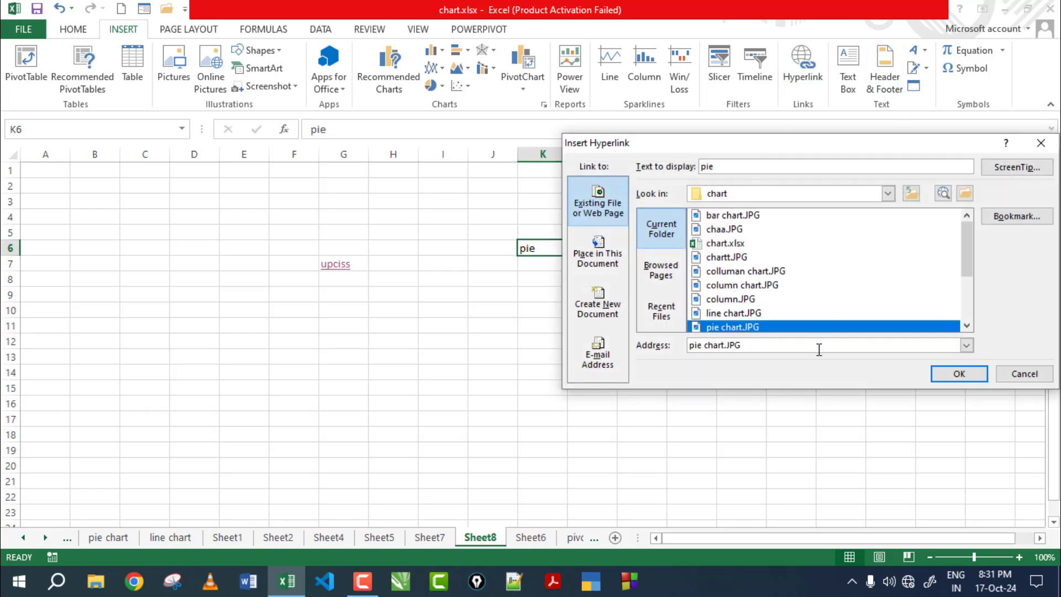
{"action": "left_click", "coordinate": [947, 376]}
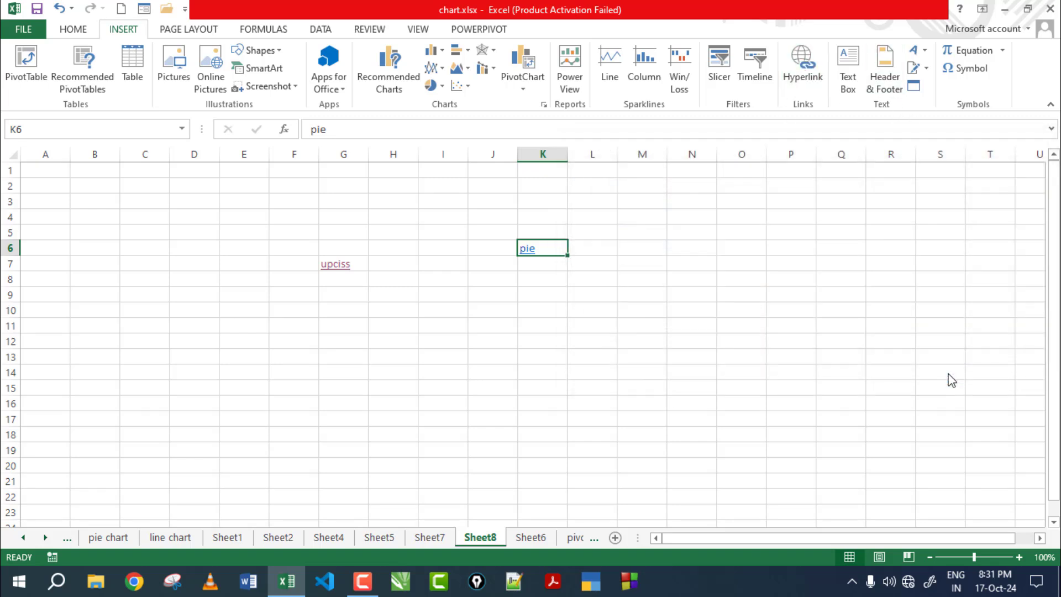
Step: Follow the pie hyperlink twice to view the linked pie chart image, closing the image viewer each time
{"action": "left_click", "coordinate": [528, 250]}
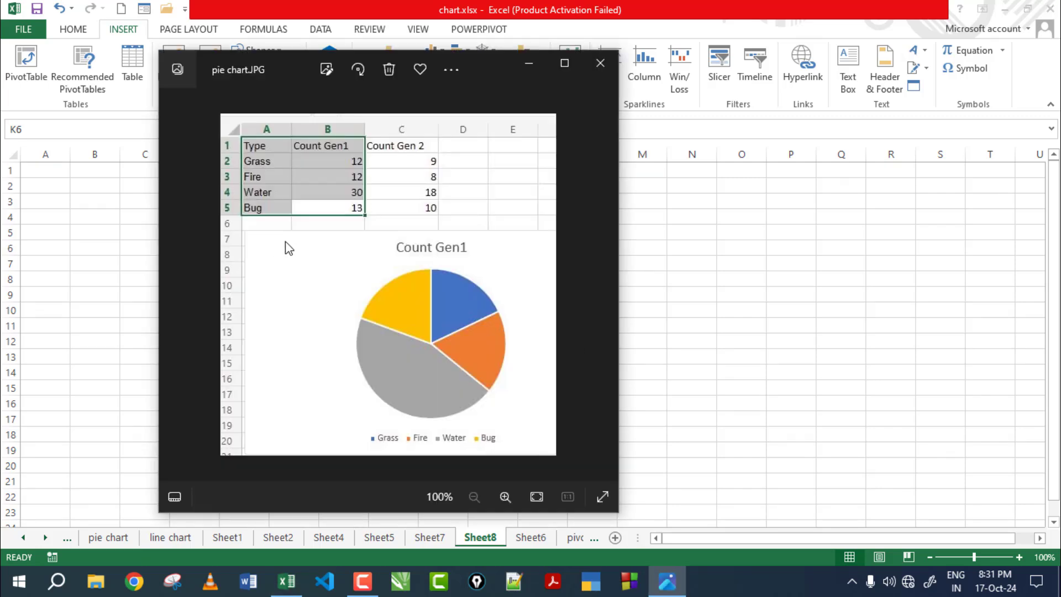
{"action": "left_click", "coordinate": [600, 63]}
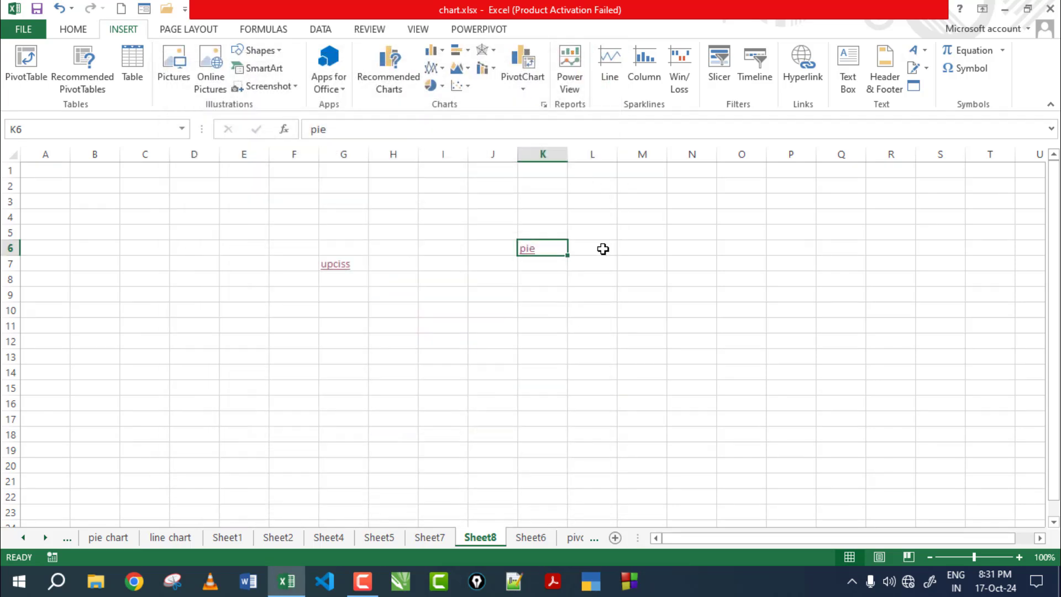
{"action": "left_click", "coordinate": [642, 264]}
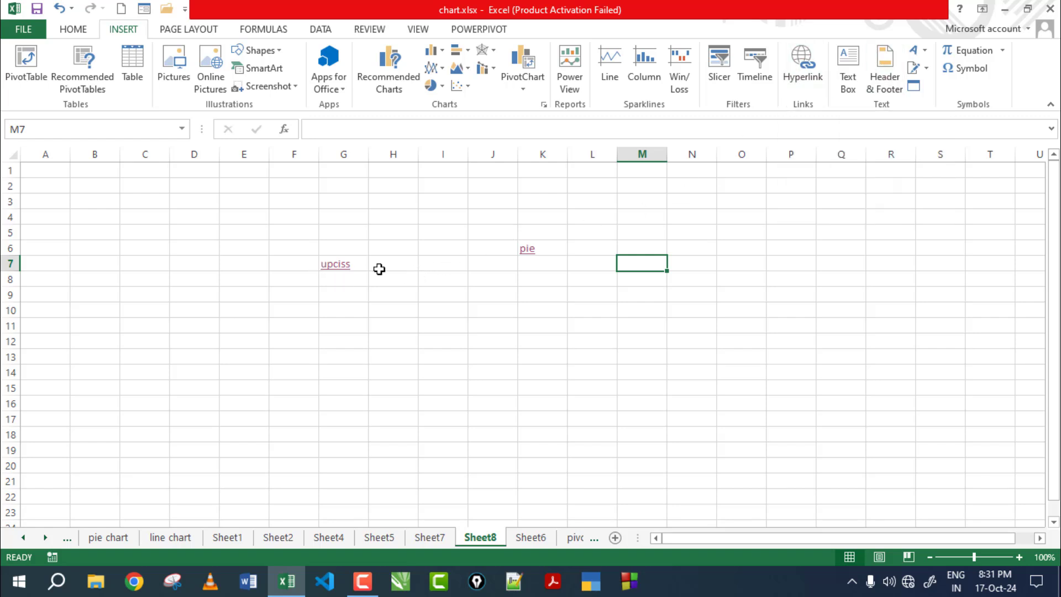
{"action": "left_click", "coordinate": [528, 248]}
{"action": "left_click", "coordinate": [605, 72]}
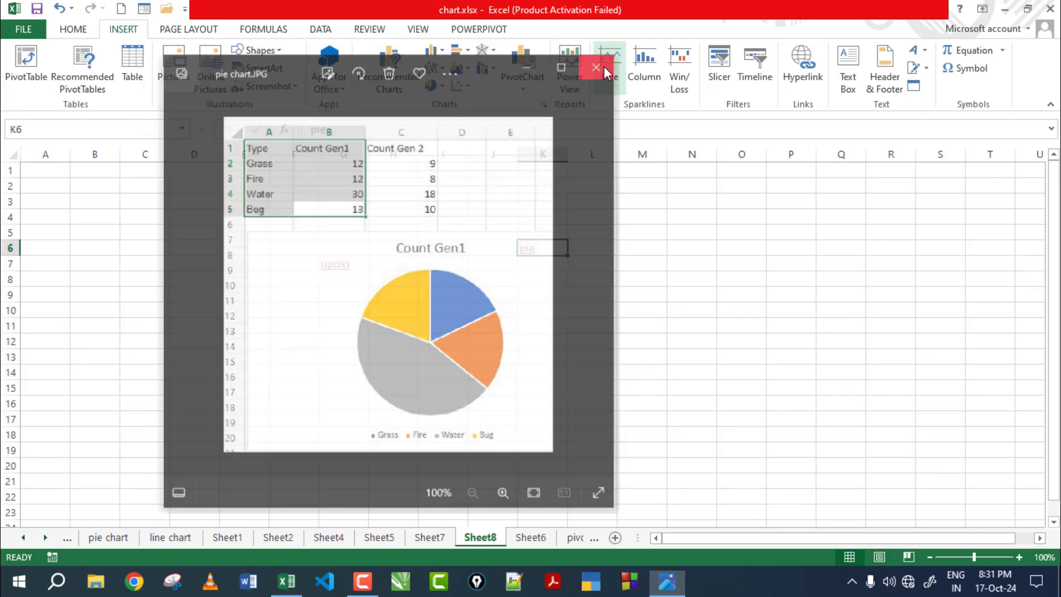
Step: Enter file in cell K9 and hyperlink it to the existing file 2 logo.docx in the Desktop folder
{"action": "left_click", "coordinate": [542, 296]}
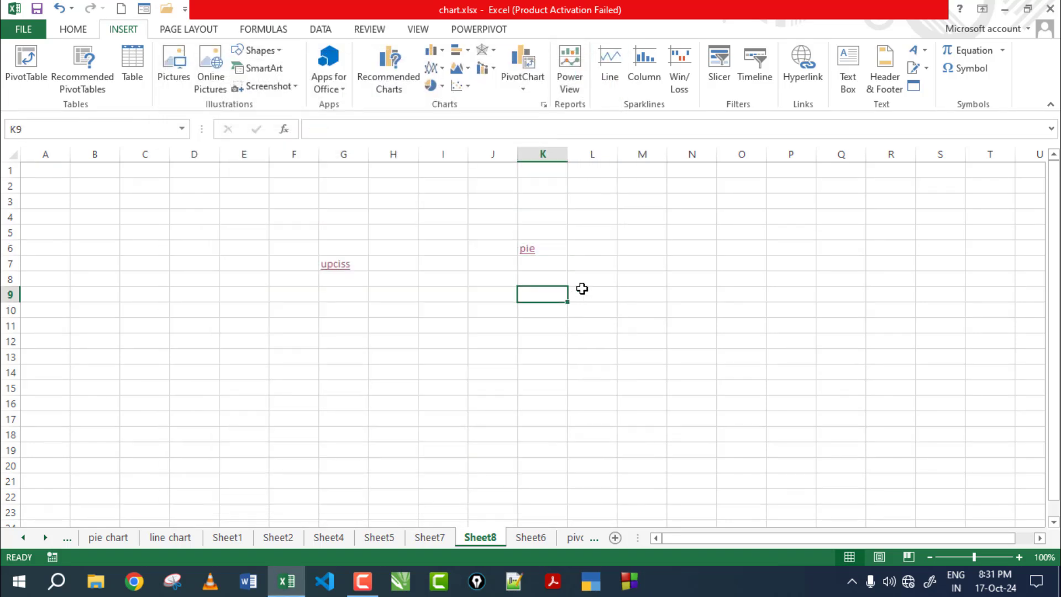
{"action": "type", "text": "file"}
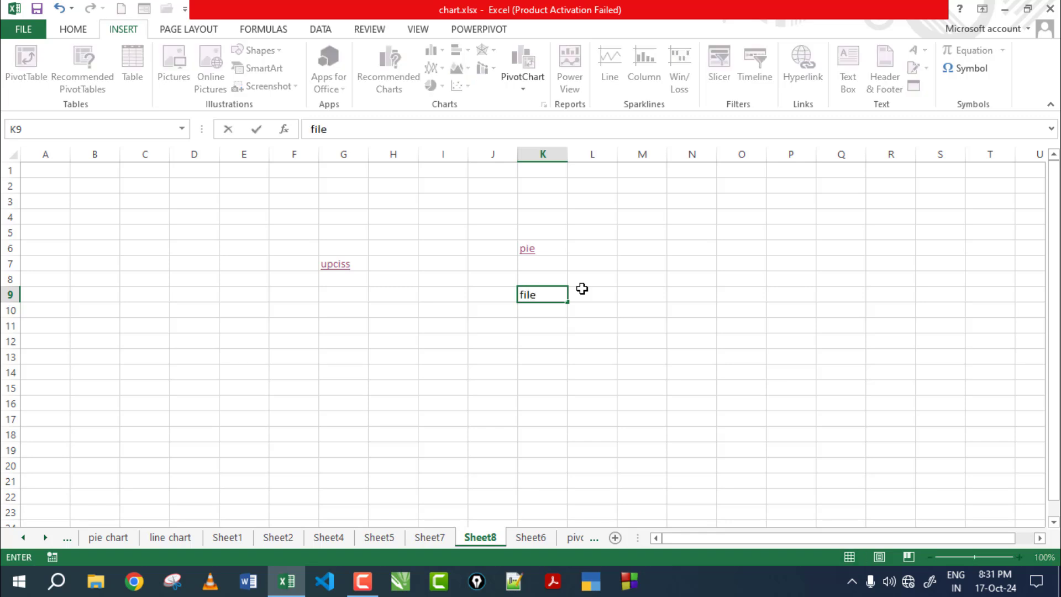
{"action": "left_click", "coordinate": [582, 289]}
{"action": "left_click", "coordinate": [538, 298]}
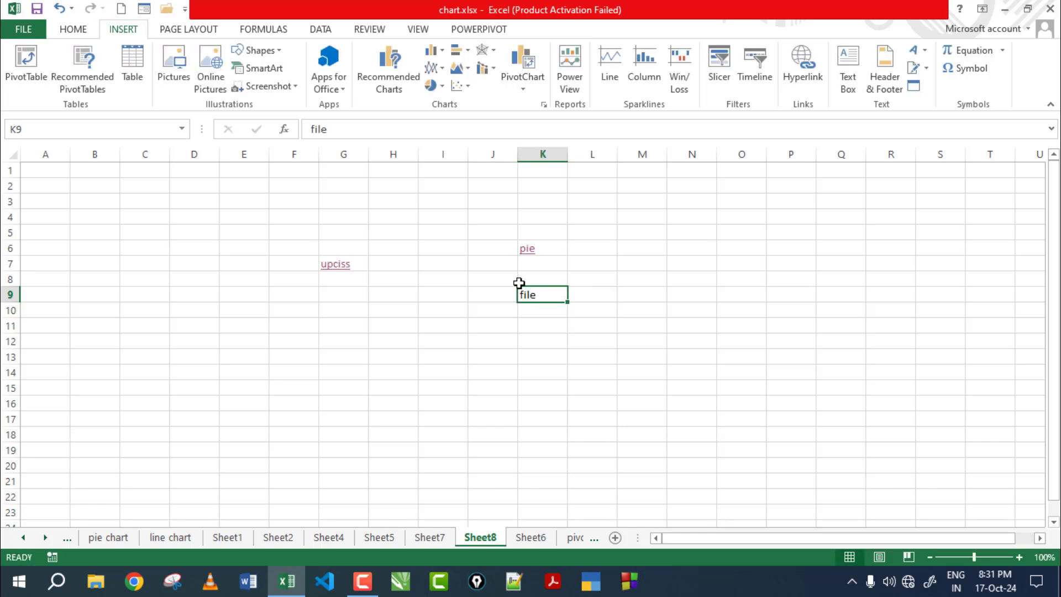
{"action": "left_click", "coordinate": [796, 83]}
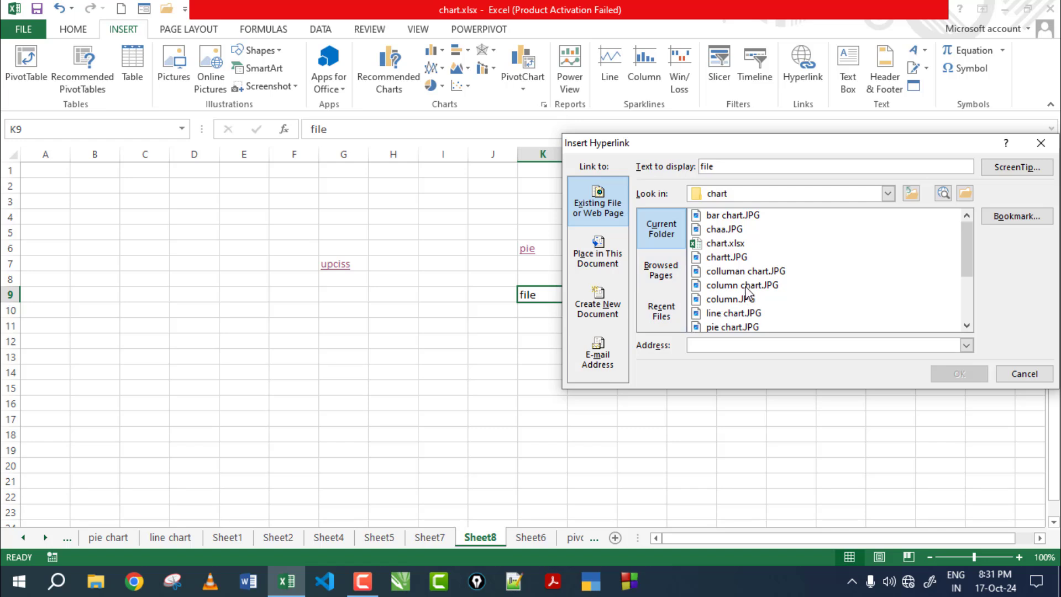
{"action": "left_click", "coordinate": [616, 269]}
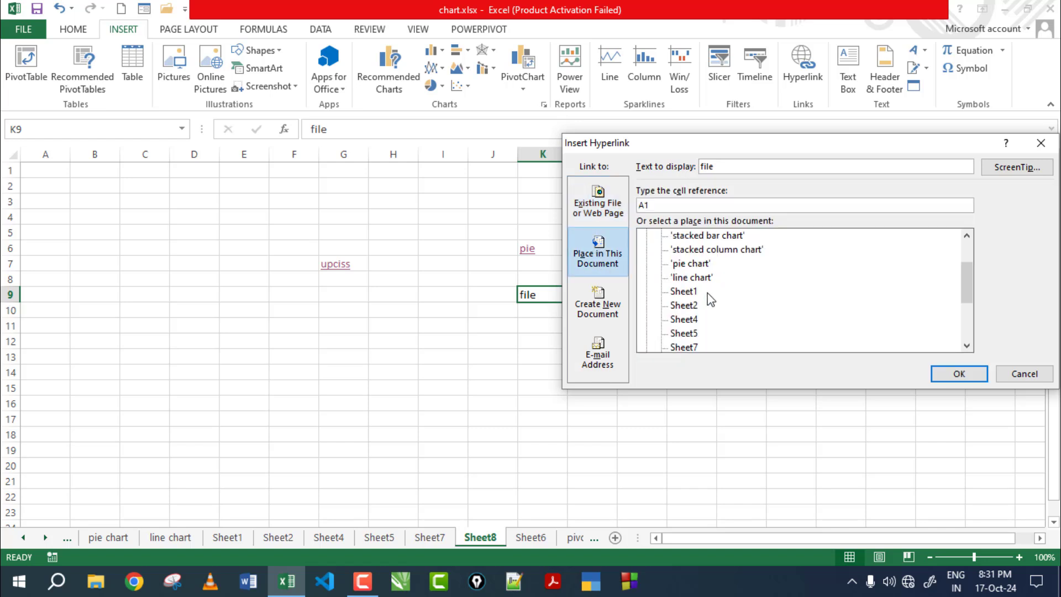
{"action": "left_click", "coordinate": [597, 305]}
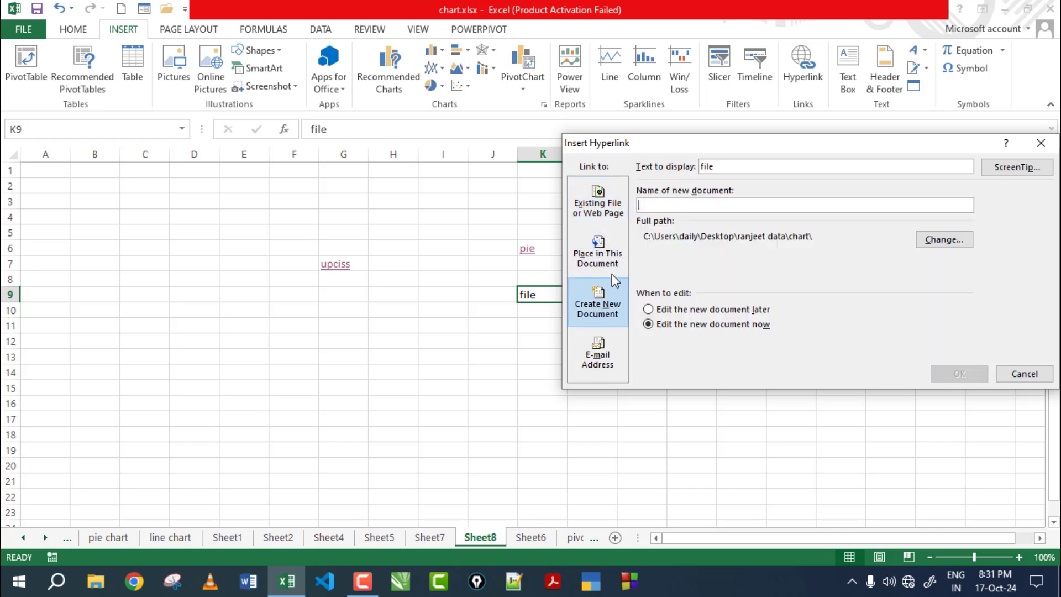
{"action": "left_click", "coordinate": [597, 205]}
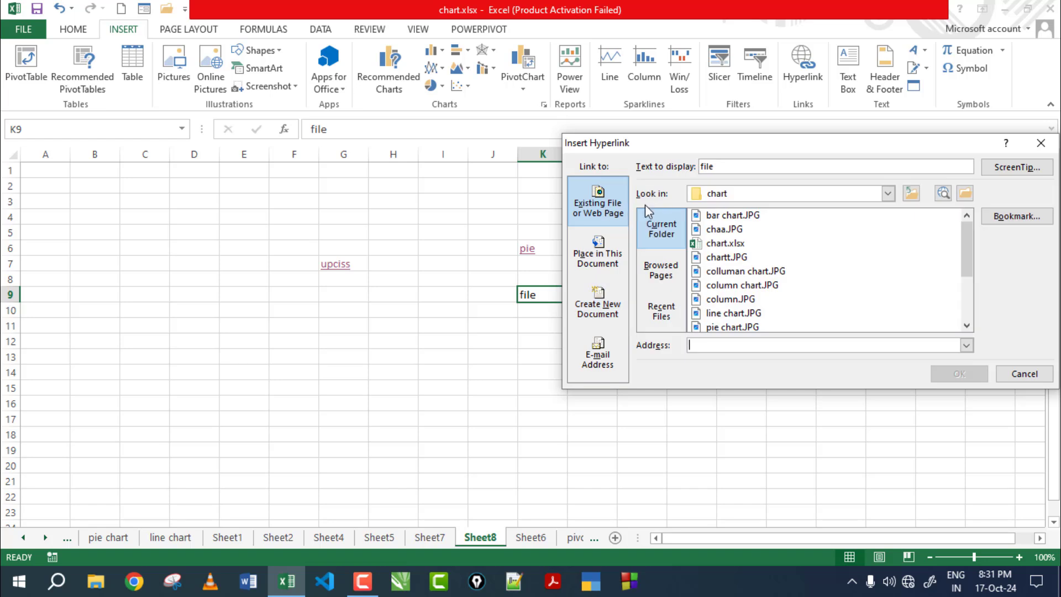
{"action": "left_click", "coordinate": [888, 193]}
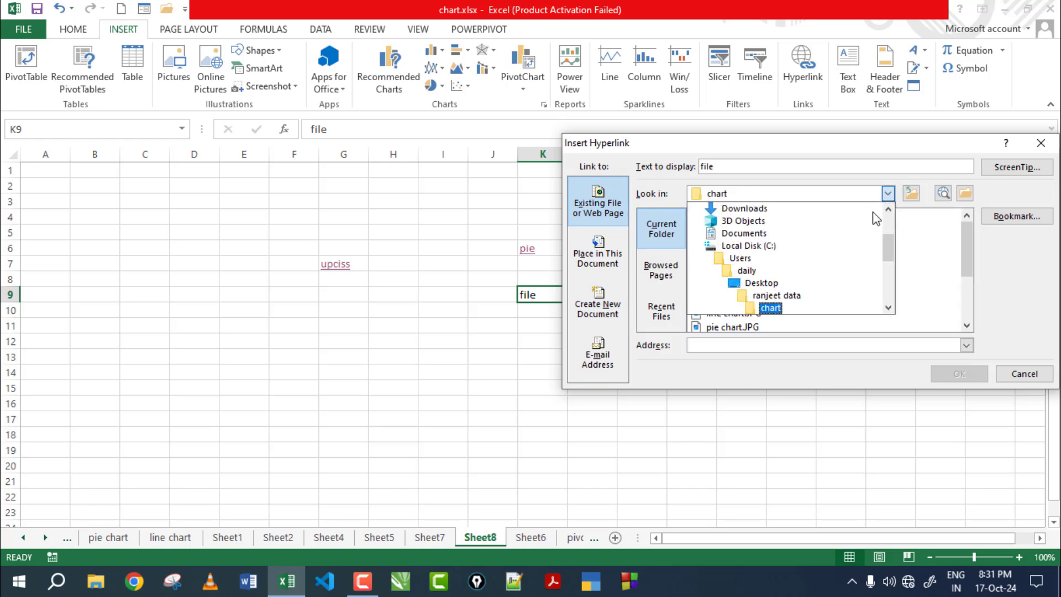
{"action": "left_click", "coordinate": [764, 284]}
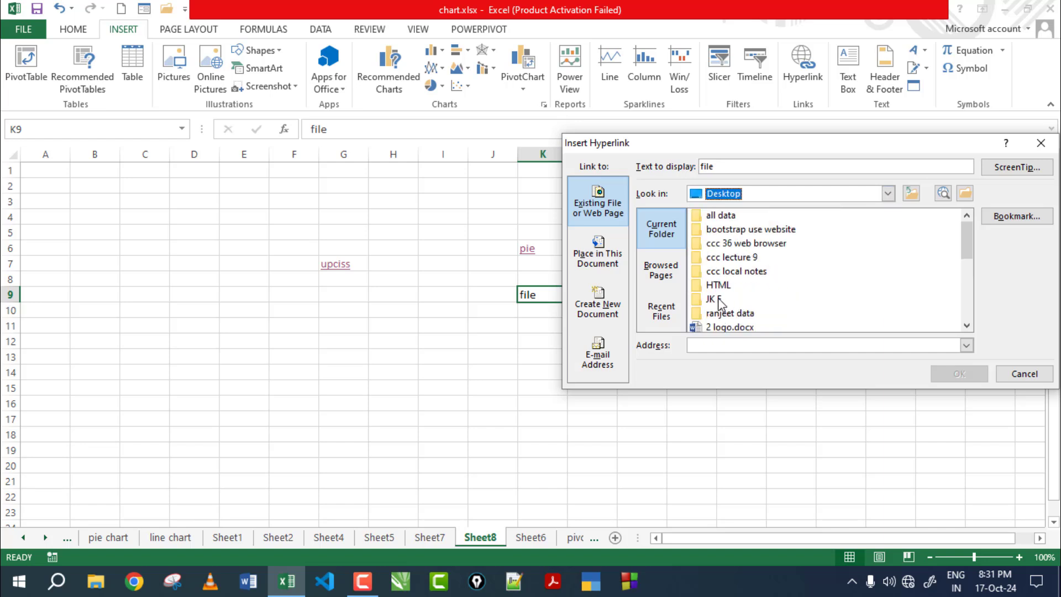
{"action": "left_click", "coordinate": [743, 328]}
{"action": "left_click", "coordinate": [959, 373]}
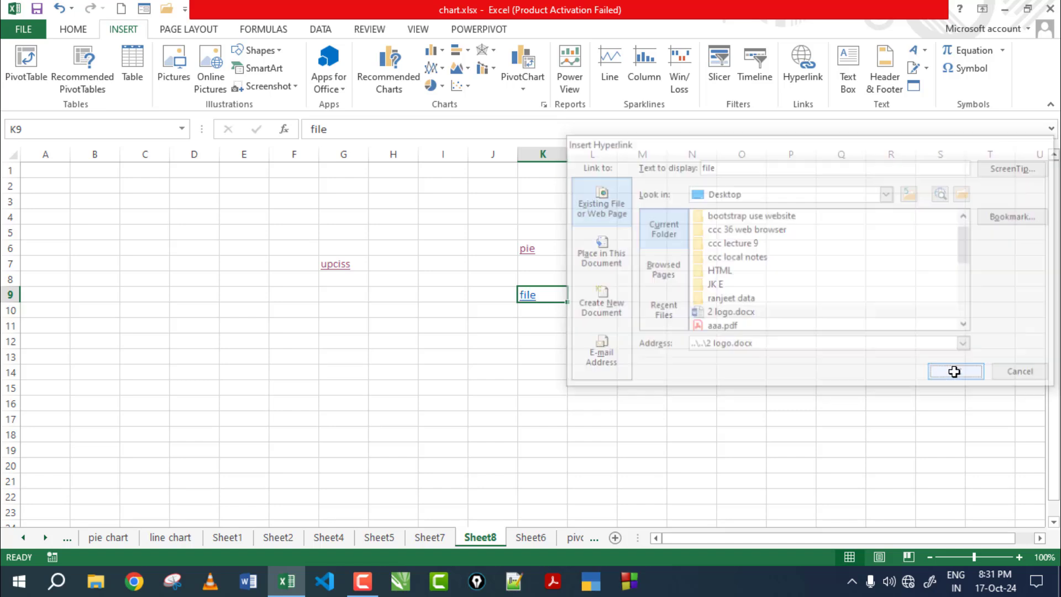
Step: Follow the file hyperlink to view the linked Word document, dismiss the activation wizard, and close the document
{"action": "left_click", "coordinate": [530, 297]}
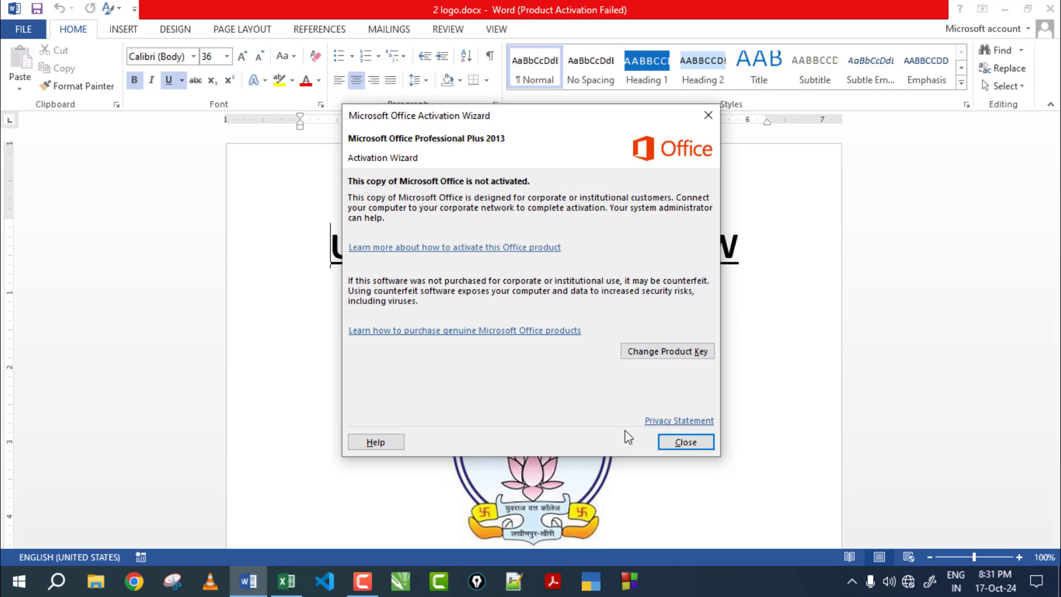
{"action": "left_click", "coordinate": [669, 442]}
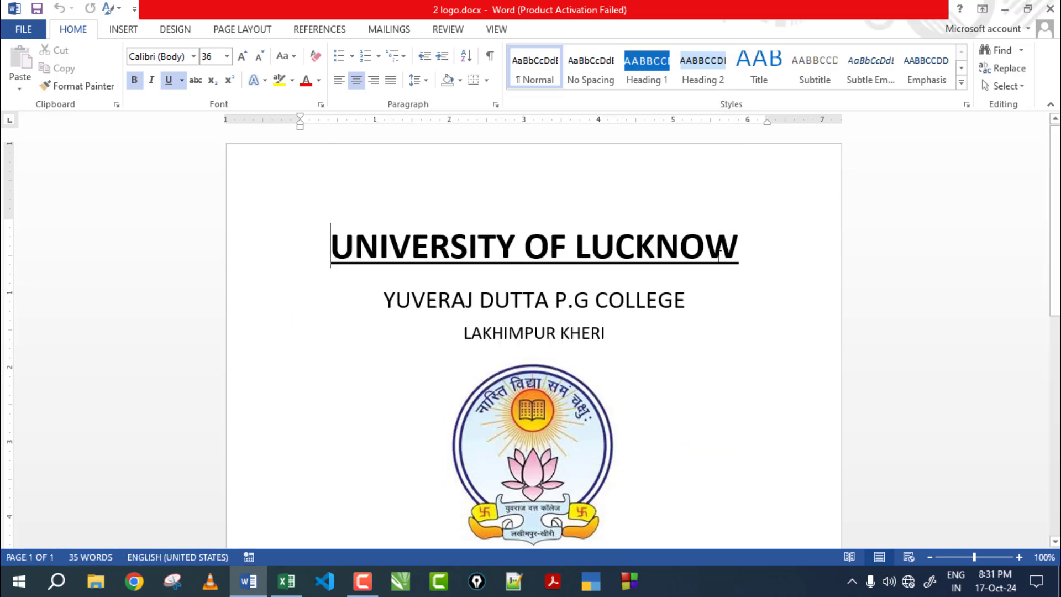
{"action": "left_click", "coordinate": [1051, 9]}
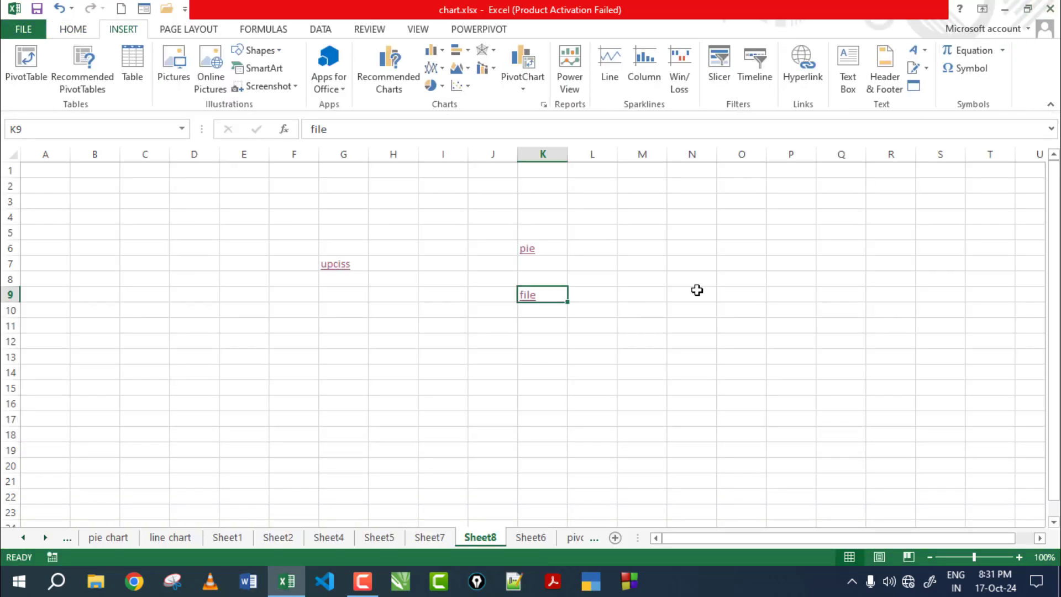
Step: Draw an empty text box over about cells P4 to R11
{"action": "left_click", "coordinate": [581, 373]}
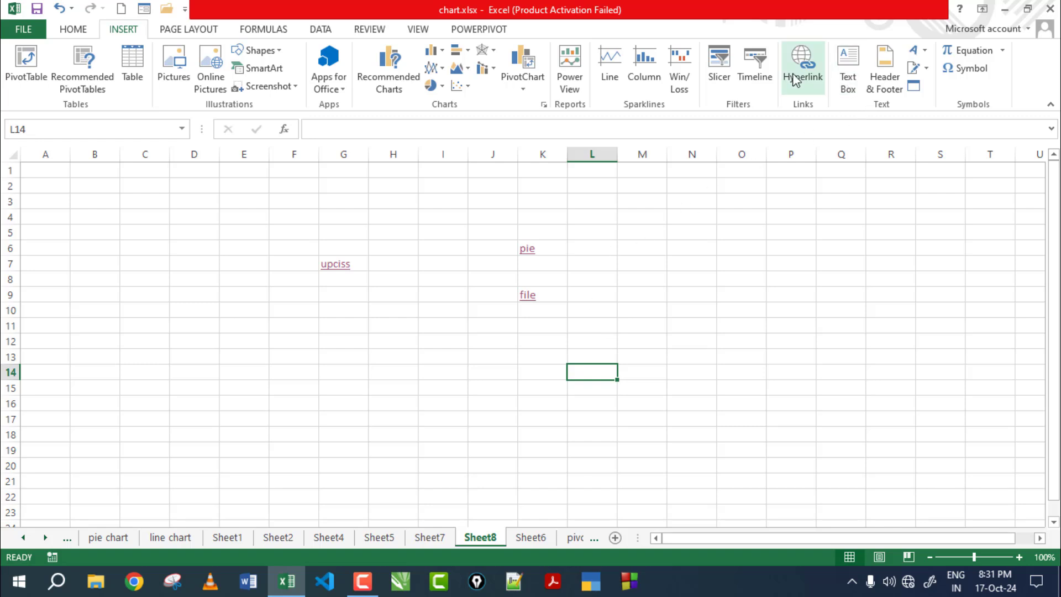
{"action": "left_click", "coordinate": [846, 58]}
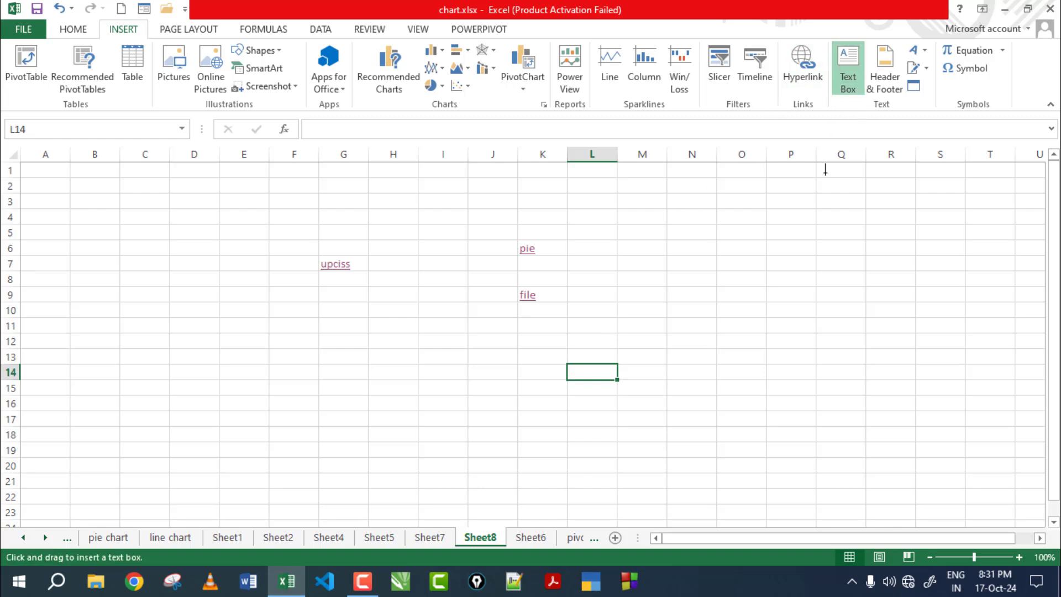
{"action": "mouse_move", "coordinate": [792, 206]}
{"action": "left_mouse_down"}
{"action": "mouse_move", "coordinate": [914, 315]}
{"action": "mouse_move", "coordinate": [909, 336]}
{"action": "left_mouse_up"}
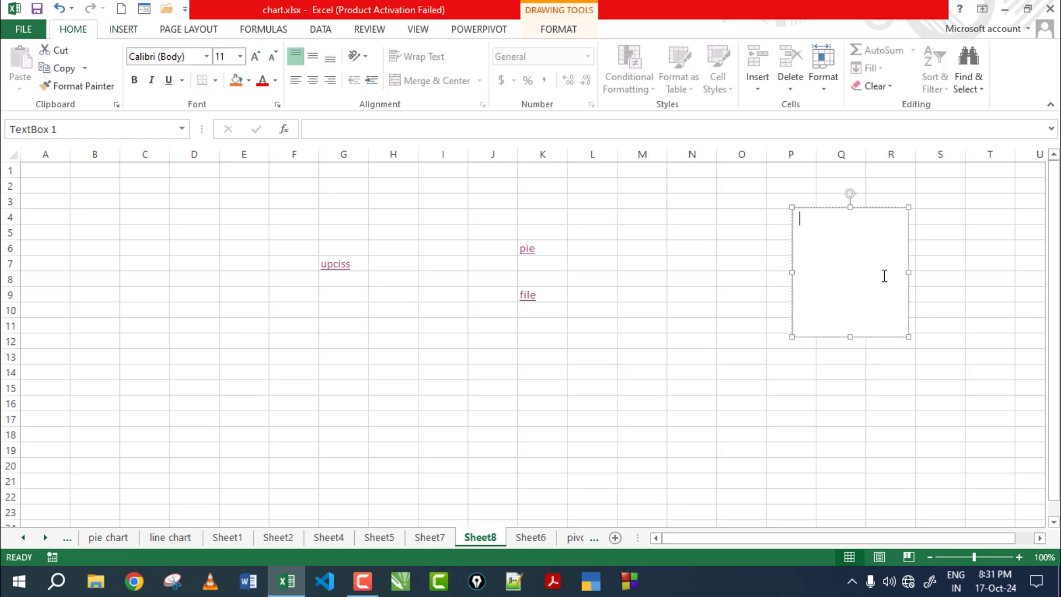
{"action": "left_click", "coordinate": [747, 219]}
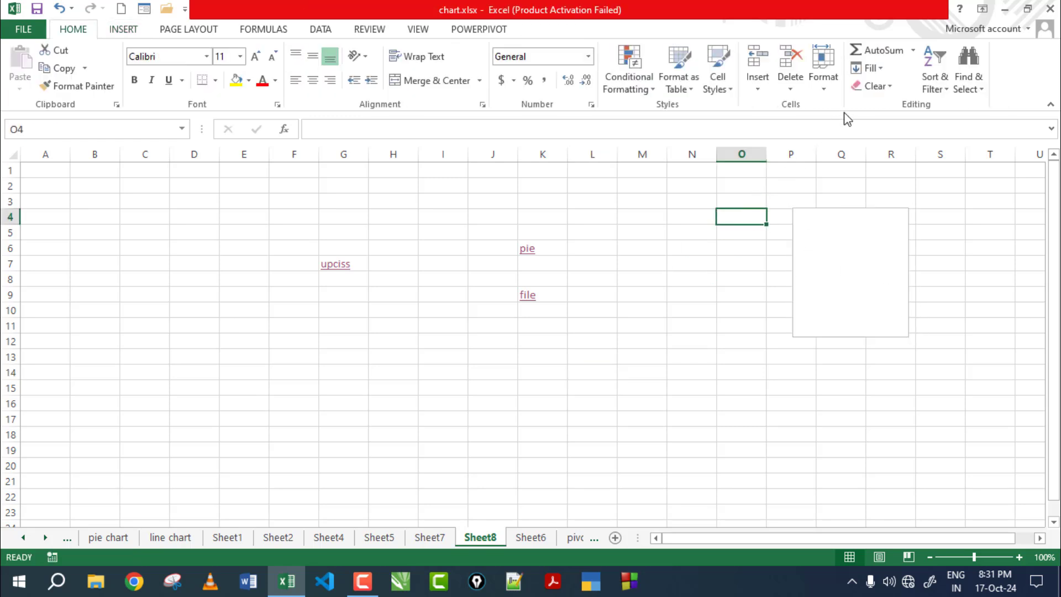
Step: Insert the built-in Binomial Theorem equation and move it to about cells L2 to N4, beside the empty text box
{"action": "left_click", "coordinate": [121, 29]}
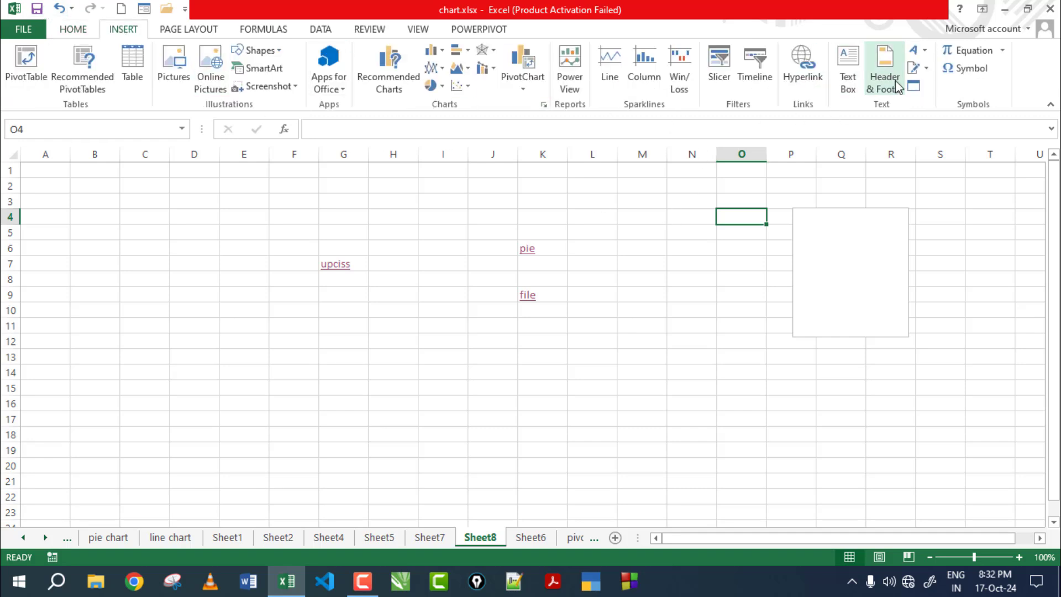
{"action": "left_click", "coordinate": [175, 30]}
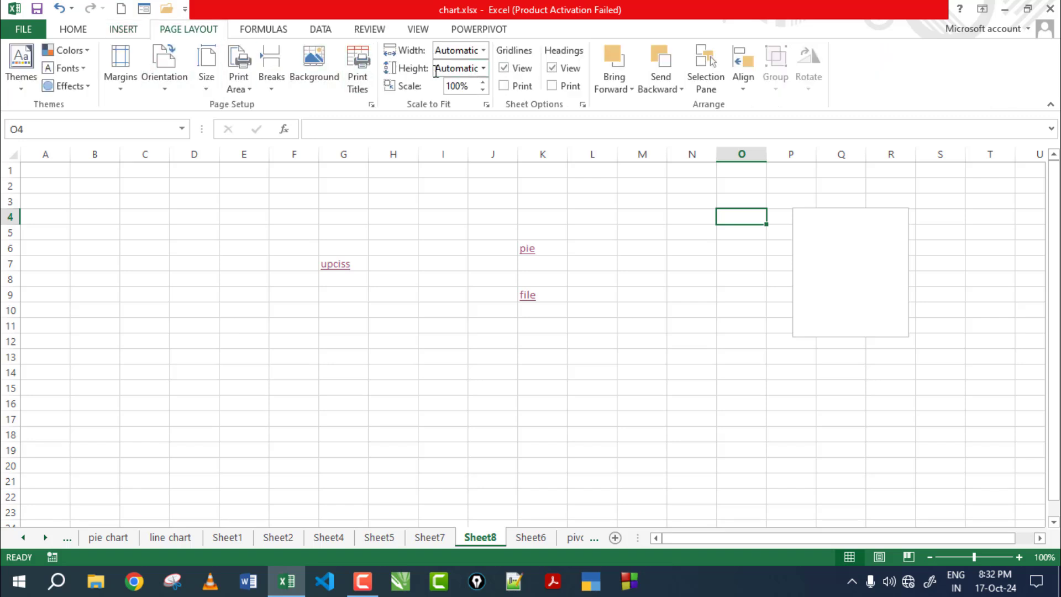
{"action": "left_click", "coordinate": [122, 34]}
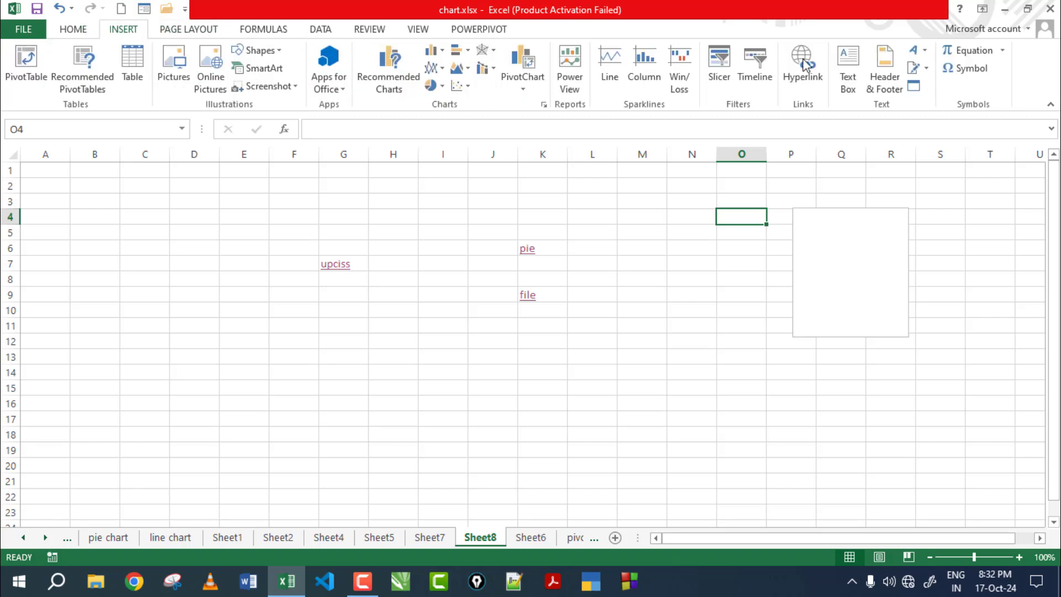
{"action": "left_click", "coordinate": [1003, 51]}
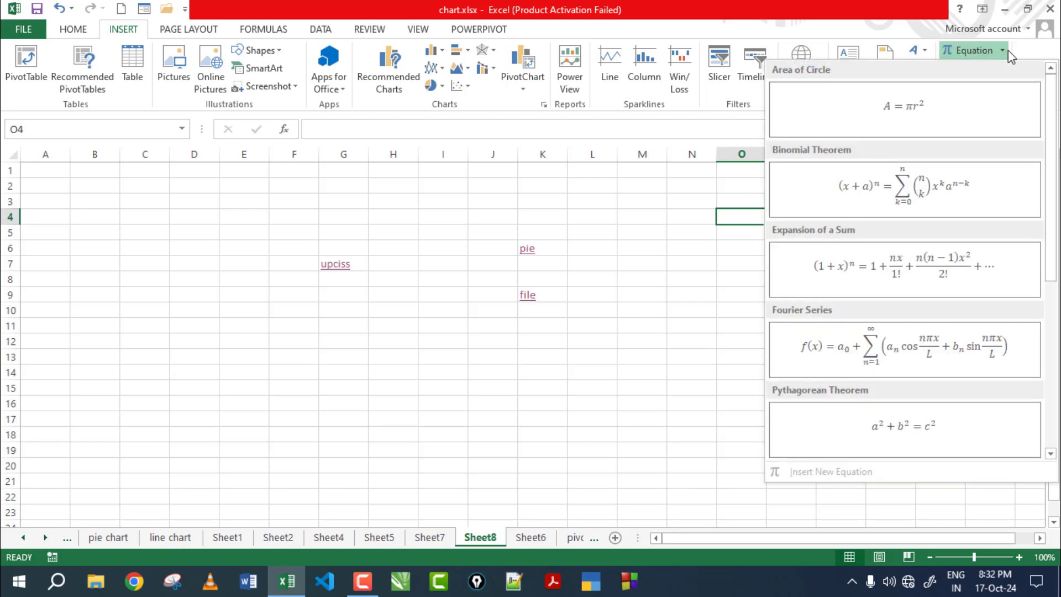
{"action": "left_click", "coordinate": [907, 182]}
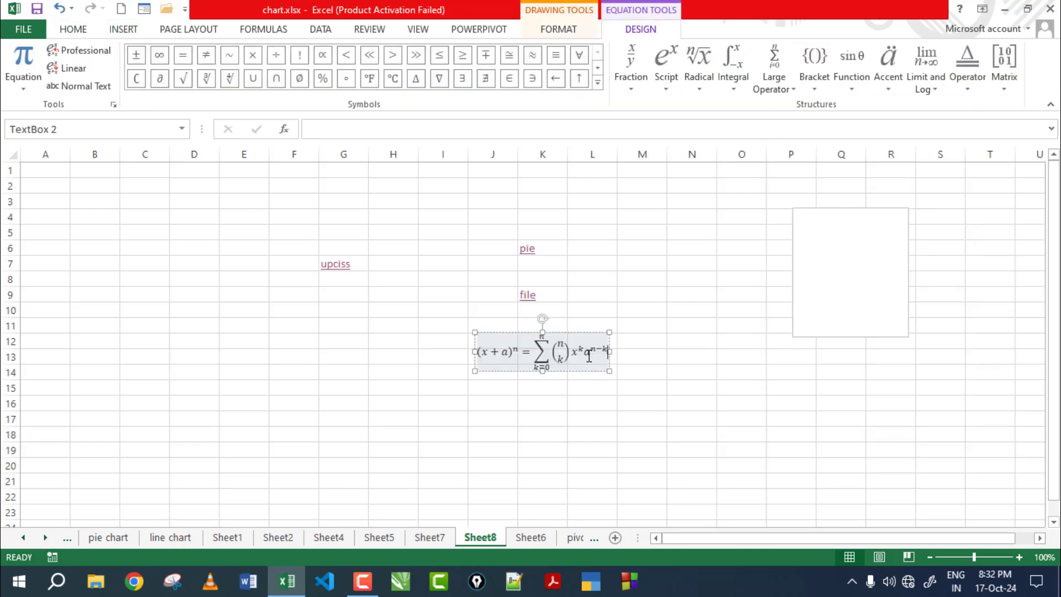
{"action": "left_click_drag", "start_coordinate": [563, 333], "coordinate": [671, 194]}
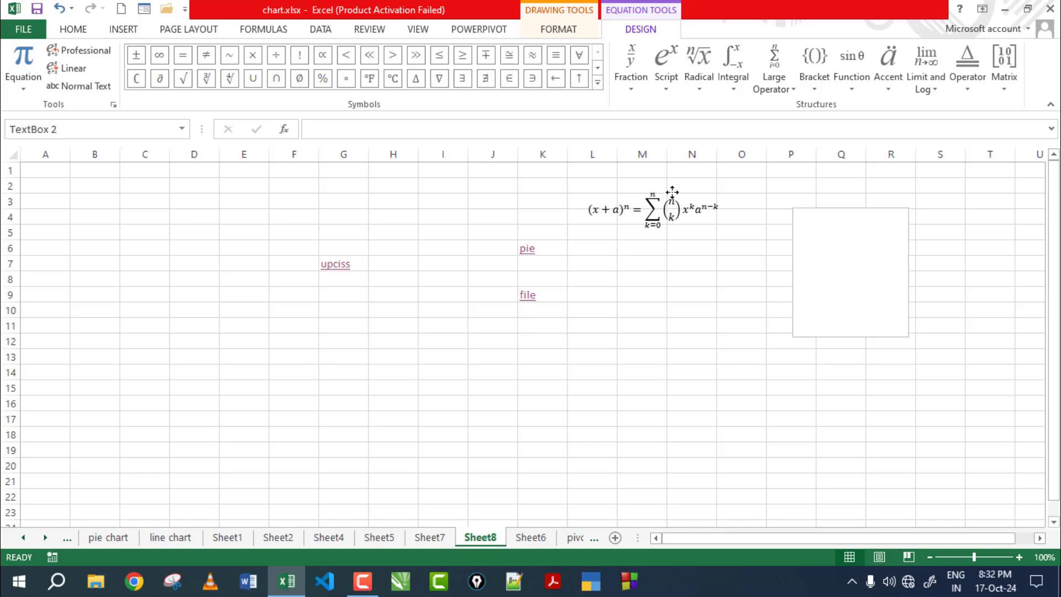
{"action": "left_click", "coordinate": [643, 277]}
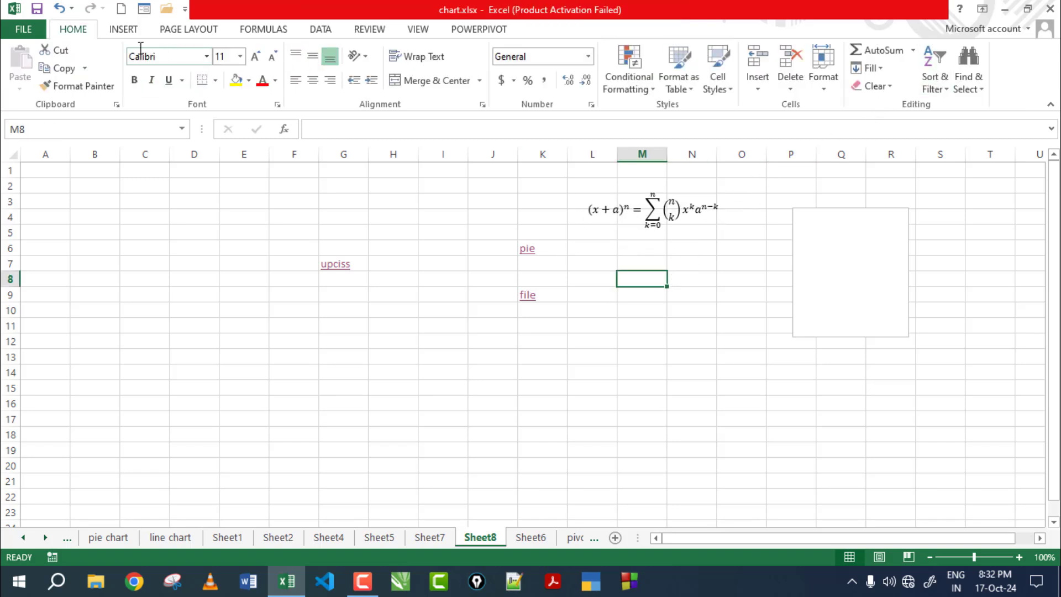
Step: Insert the built-in Fourier Series equation and place it directly below the Binomial Theorem equation
{"action": "left_click", "coordinate": [122, 29]}
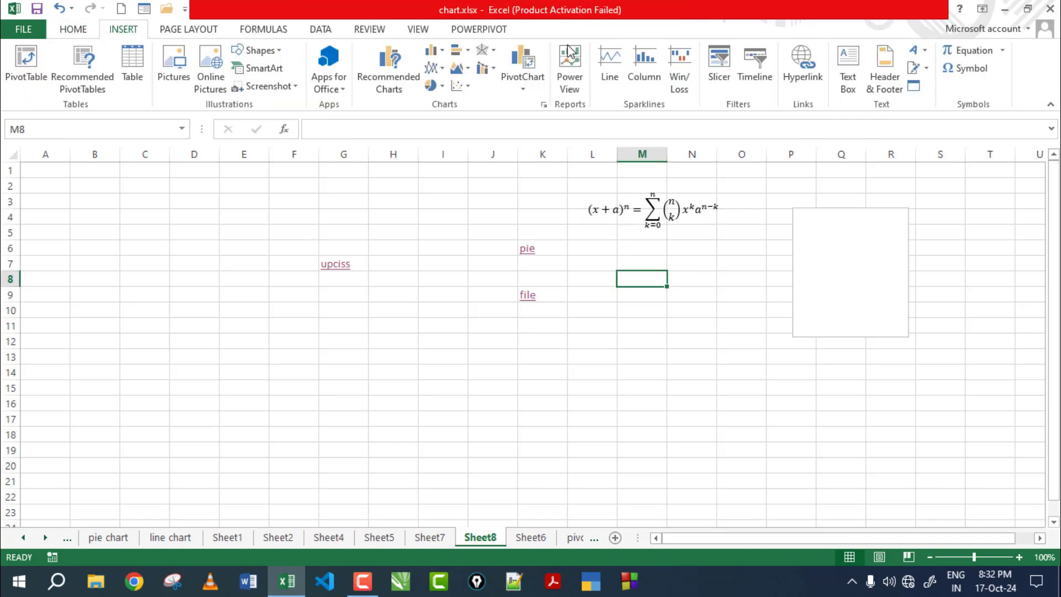
{"action": "left_click", "coordinate": [1002, 51]}
{"action": "left_click", "coordinate": [785, 347]}
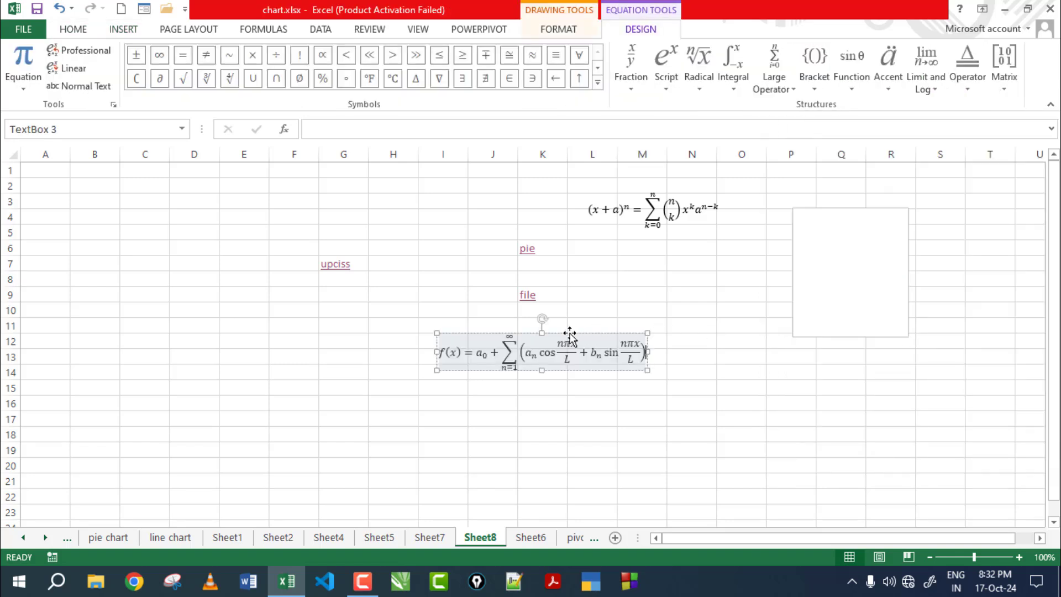
{"action": "left_click_drag", "start_coordinate": [568, 339], "coordinate": [680, 249]}
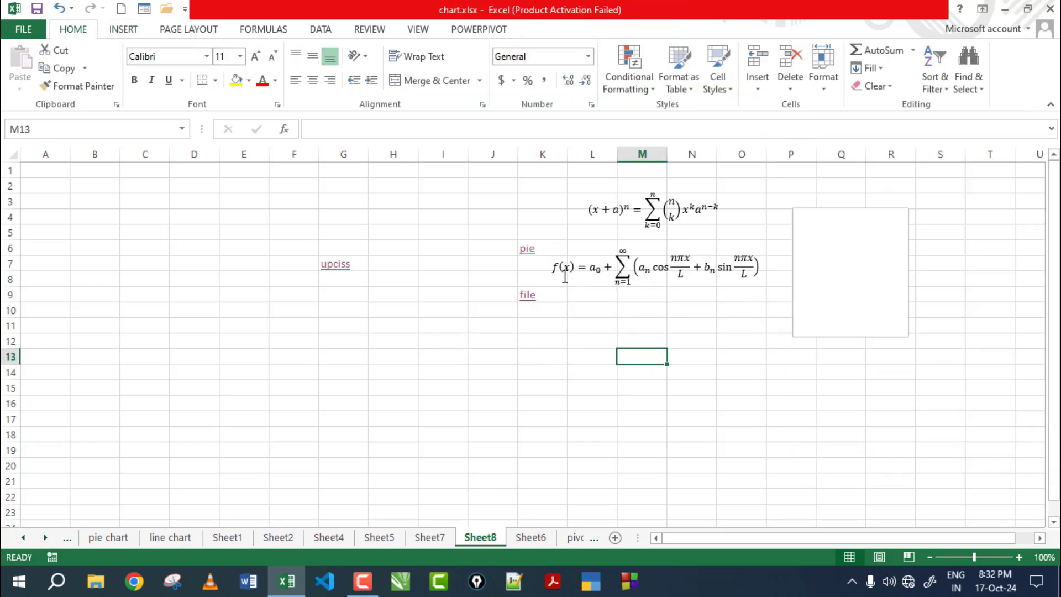
{"action": "left_click", "coordinate": [747, 343]}
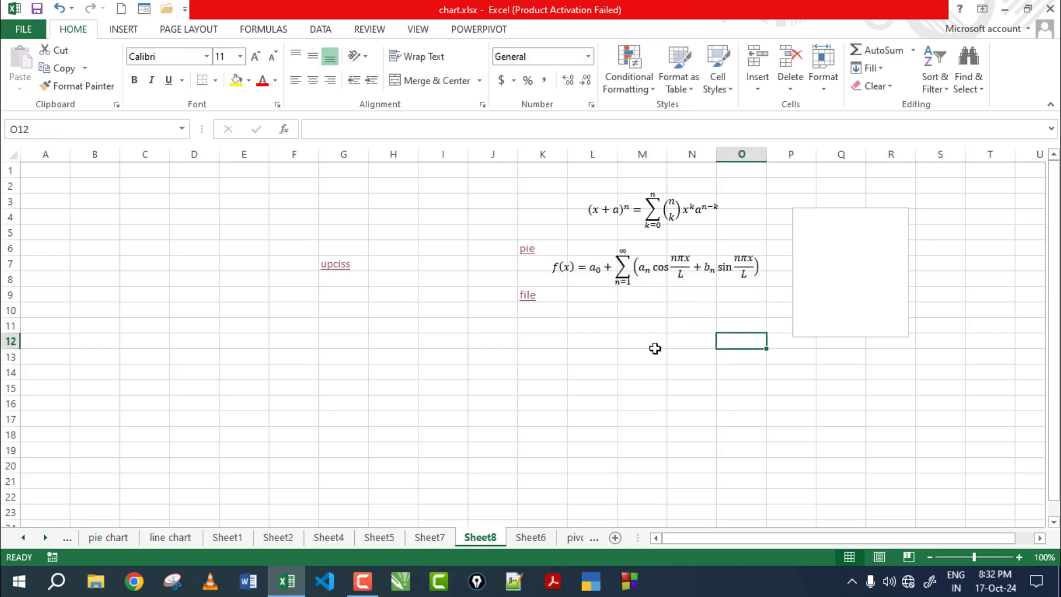
Step: Insert the recently used Om symbol, Wingdings character code 92, in cell M13
{"action": "left_click", "coordinate": [630, 354]}
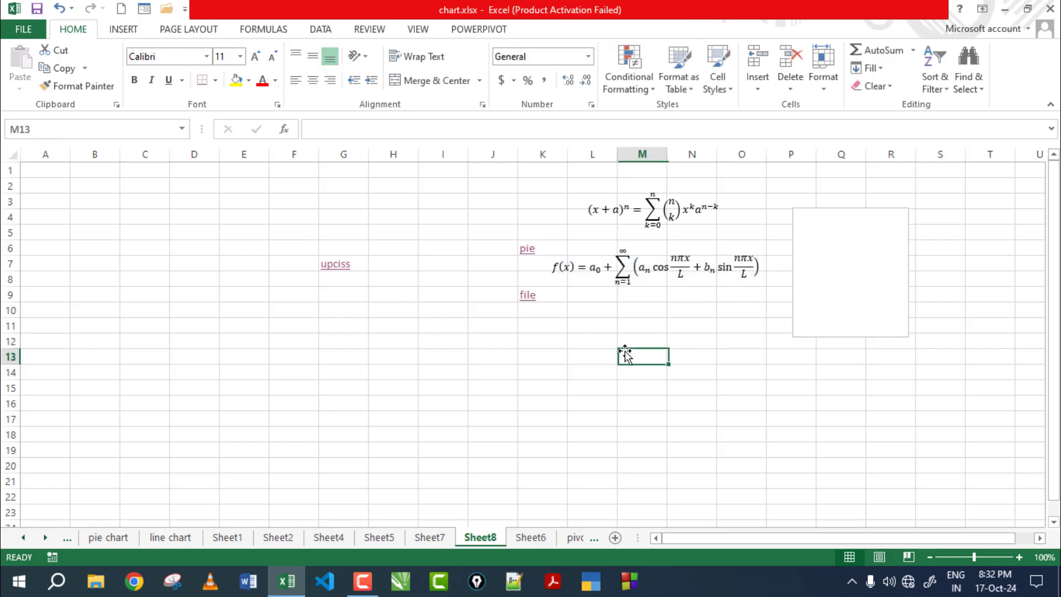
{"action": "left_click", "coordinate": [124, 30]}
{"action": "left_click", "coordinate": [966, 68]}
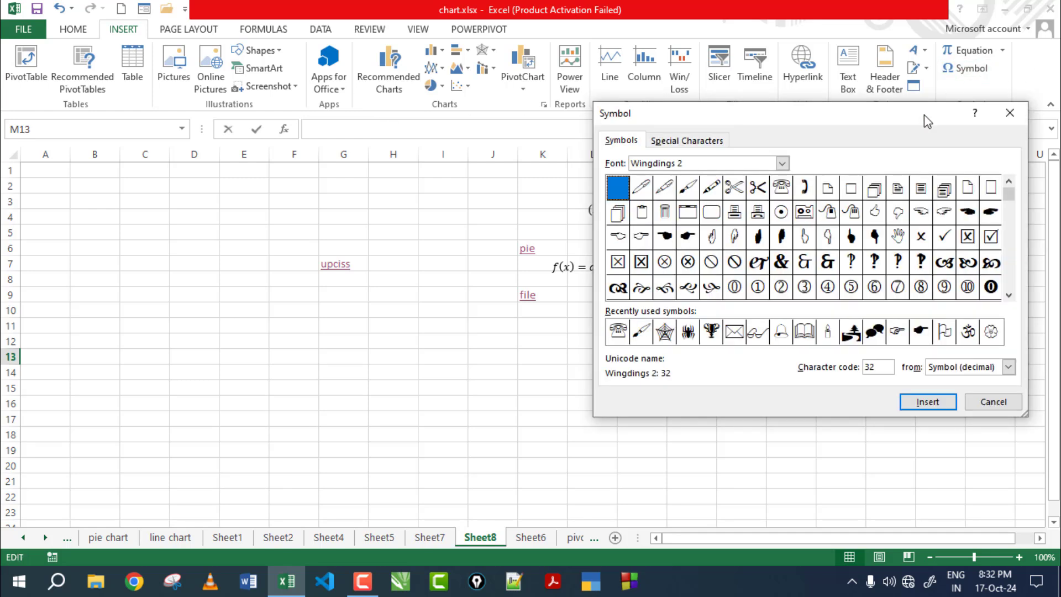
{"action": "left_click", "coordinate": [805, 237]}
{"action": "left_click", "coordinate": [712, 237]}
{"action": "left_click", "coordinate": [665, 287]}
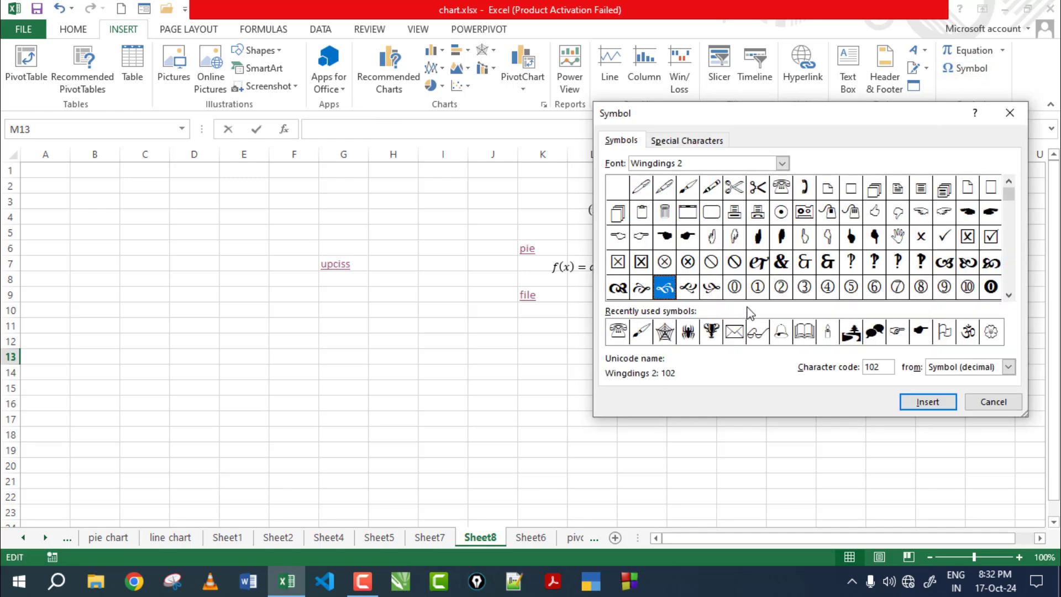
{"action": "left_click", "coordinate": [966, 288]}
{"action": "left_click", "coordinate": [968, 237]}
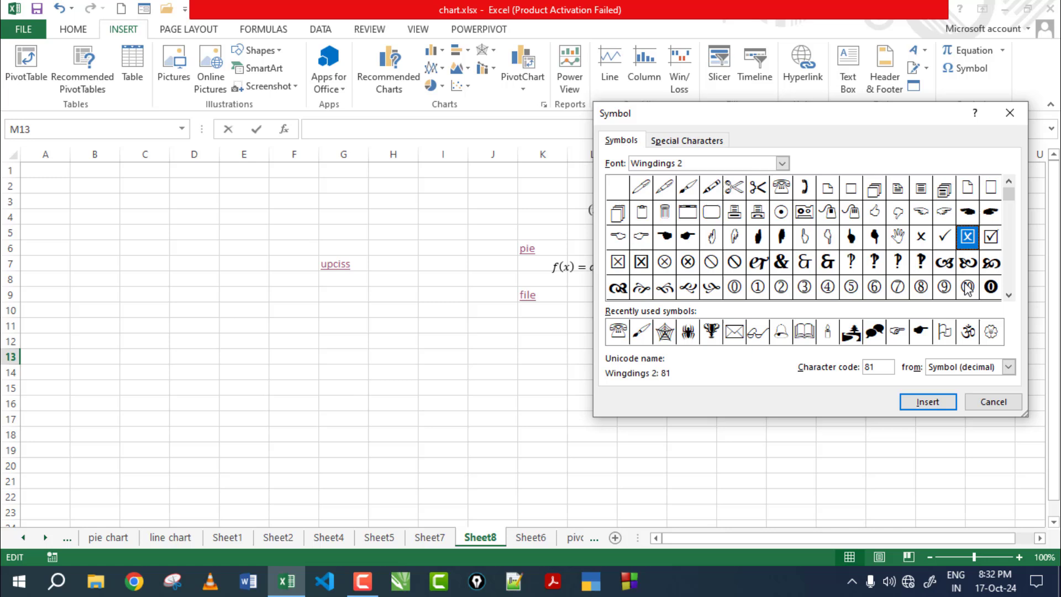
{"action": "left_click", "coordinate": [1010, 295]}
{"action": "left_click", "coordinate": [969, 331]}
{"action": "left_click", "coordinate": [944, 399]}
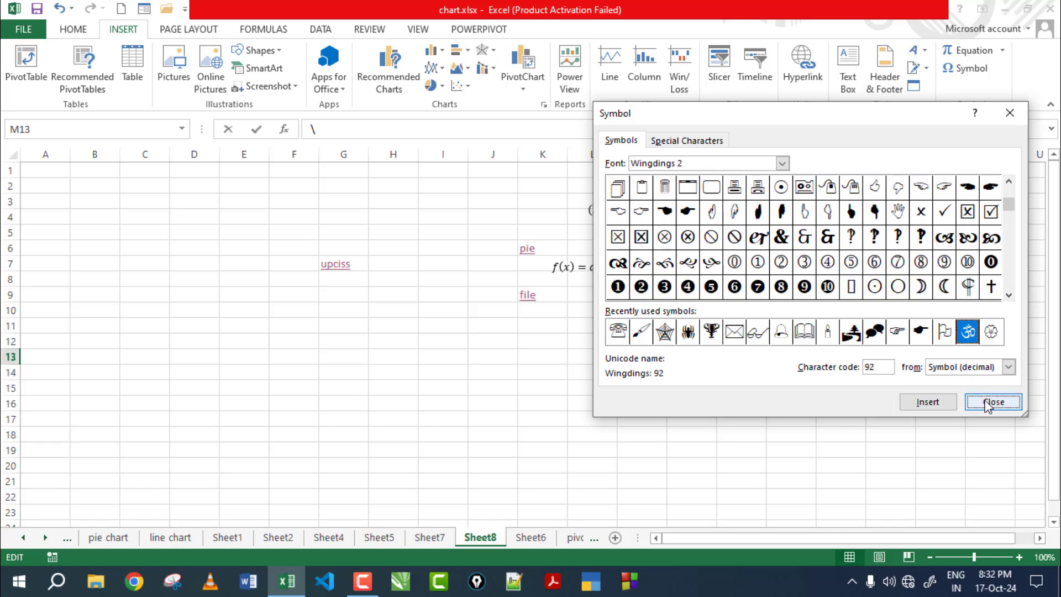
{"action": "left_click", "coordinate": [995, 400]}
{"action": "left_click", "coordinate": [671, 390]}
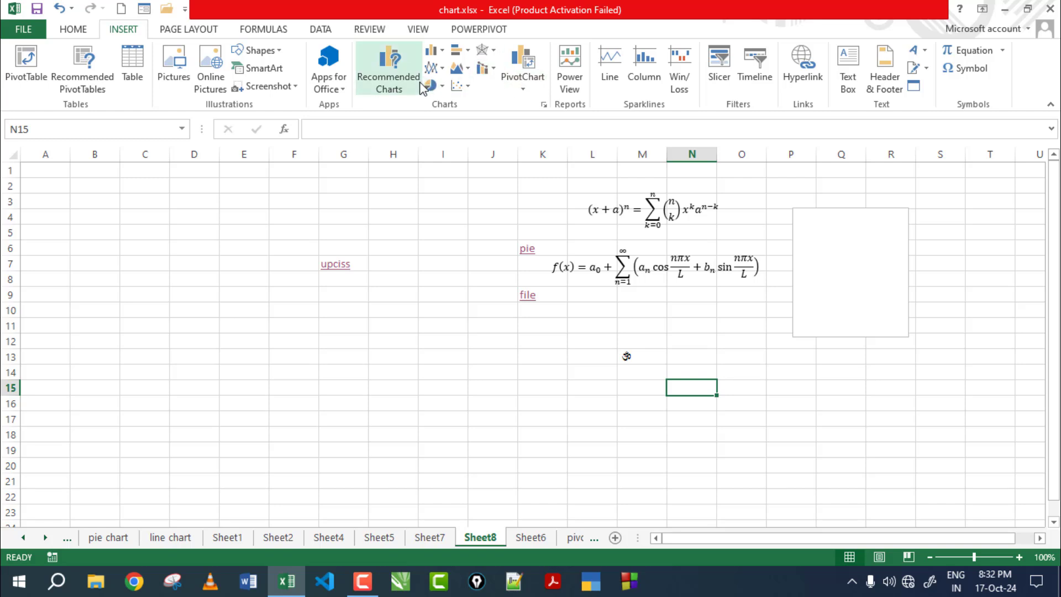
{"action": "left_click", "coordinate": [442, 51]}
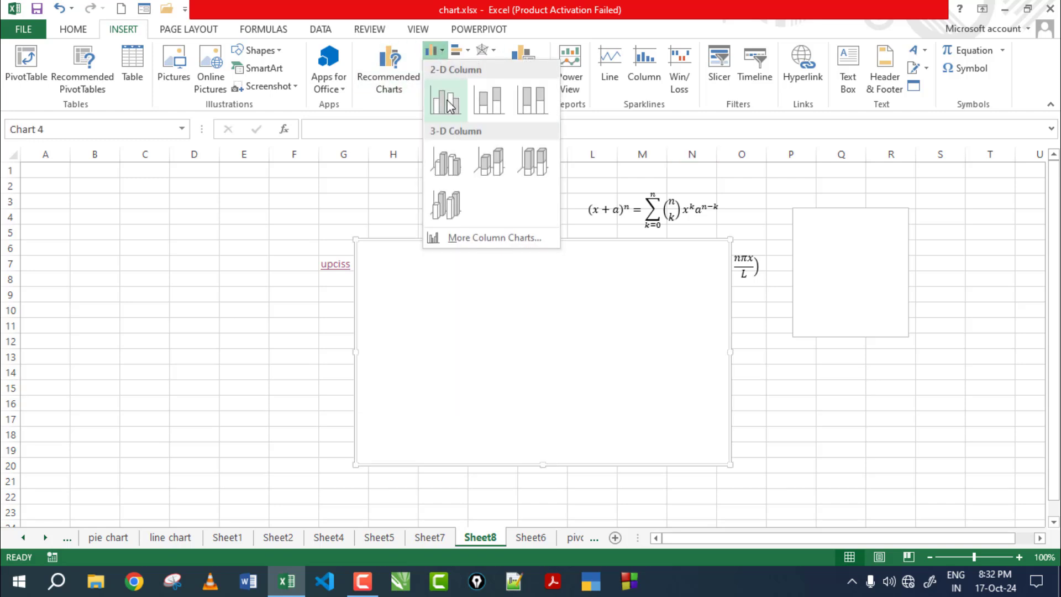
{"action": "left_click", "coordinate": [456, 50]}
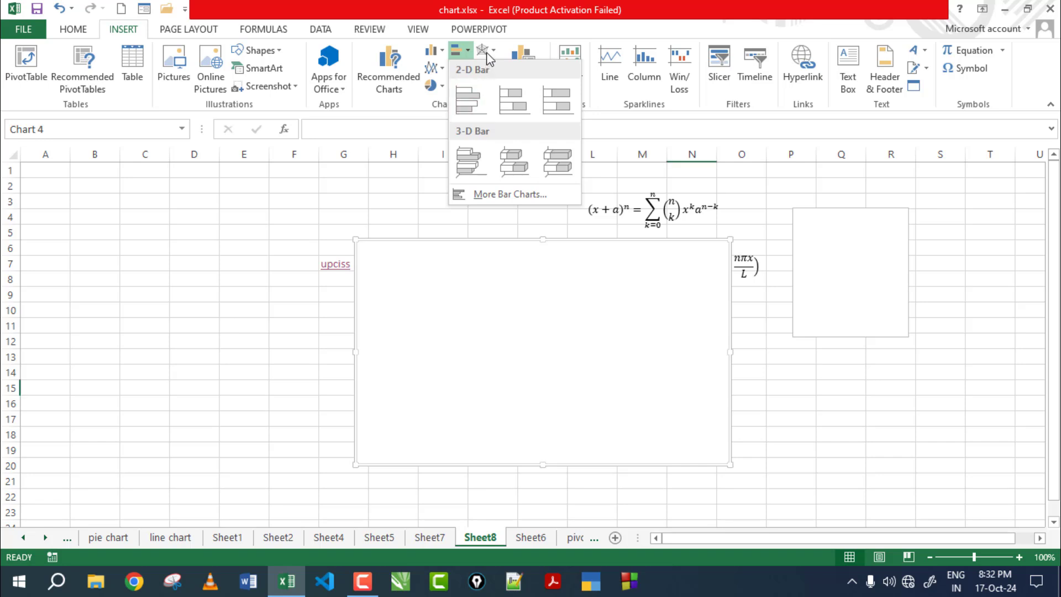
{"action": "left_click", "coordinate": [492, 51]}
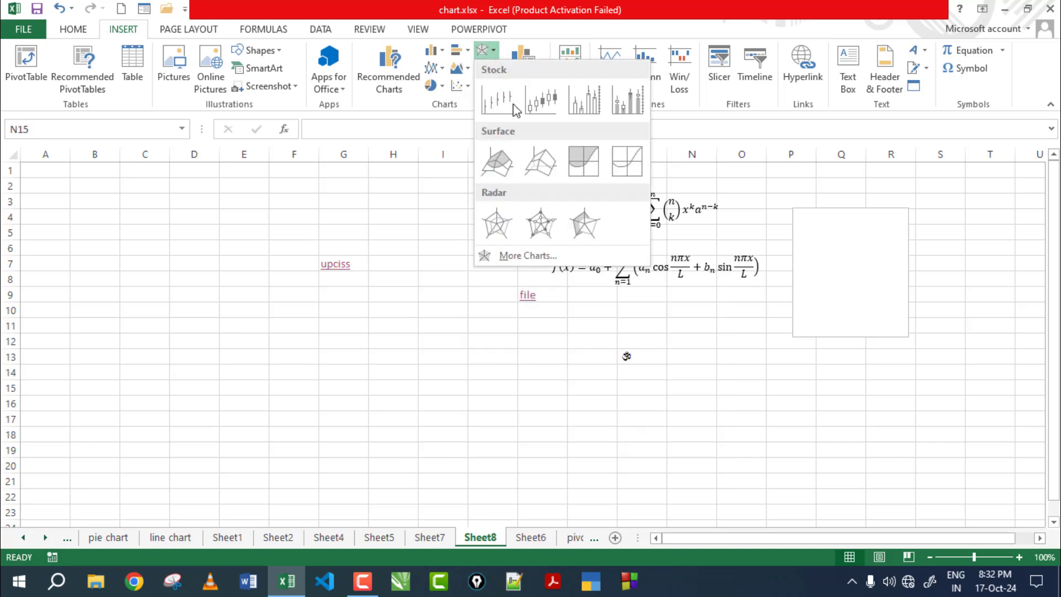
{"action": "left_click", "coordinate": [540, 52]}
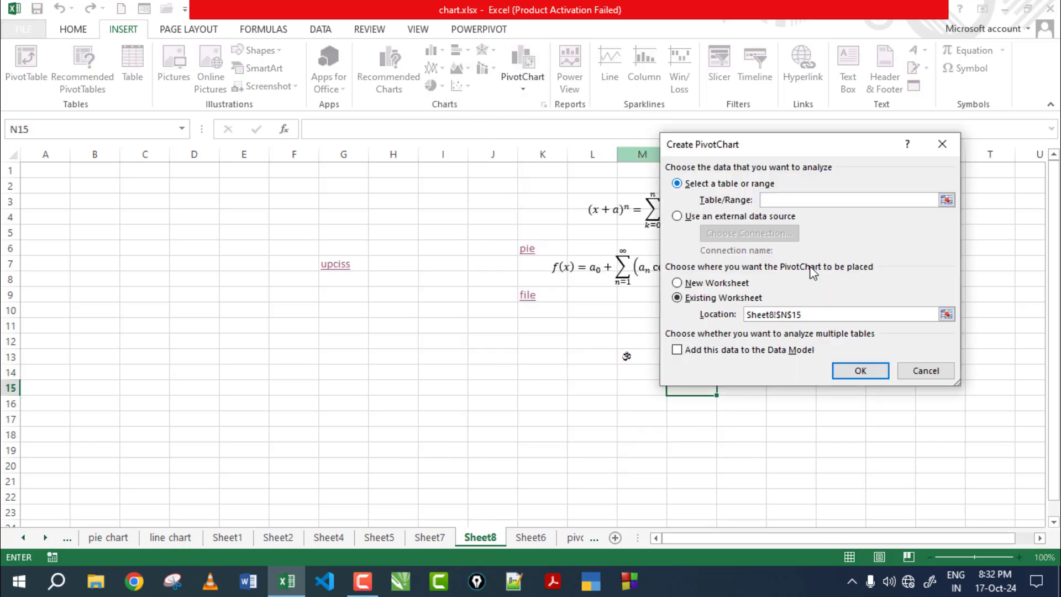
{"action": "left_click", "coordinate": [925, 371]}
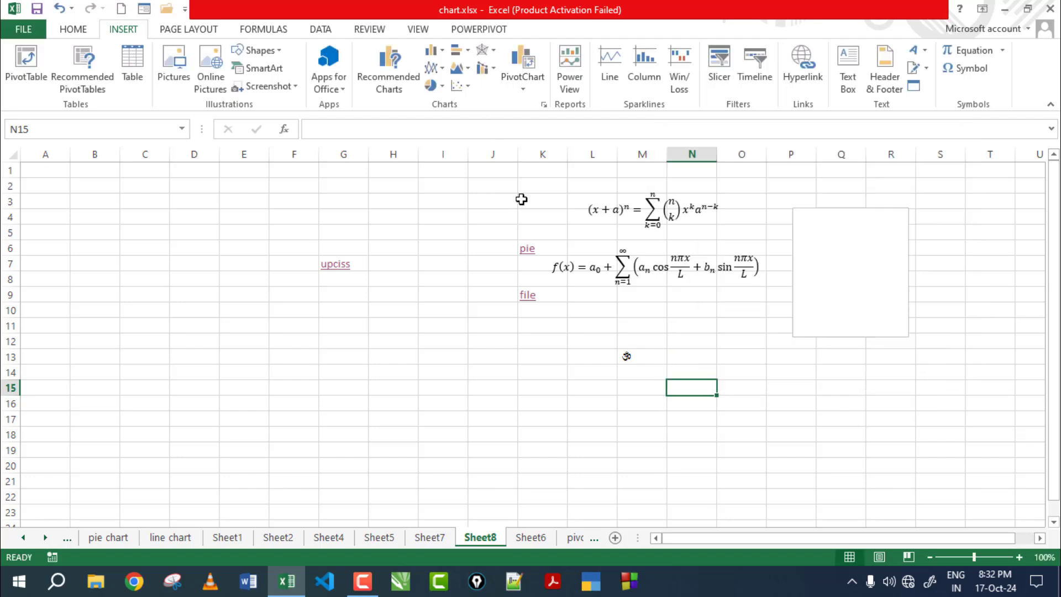